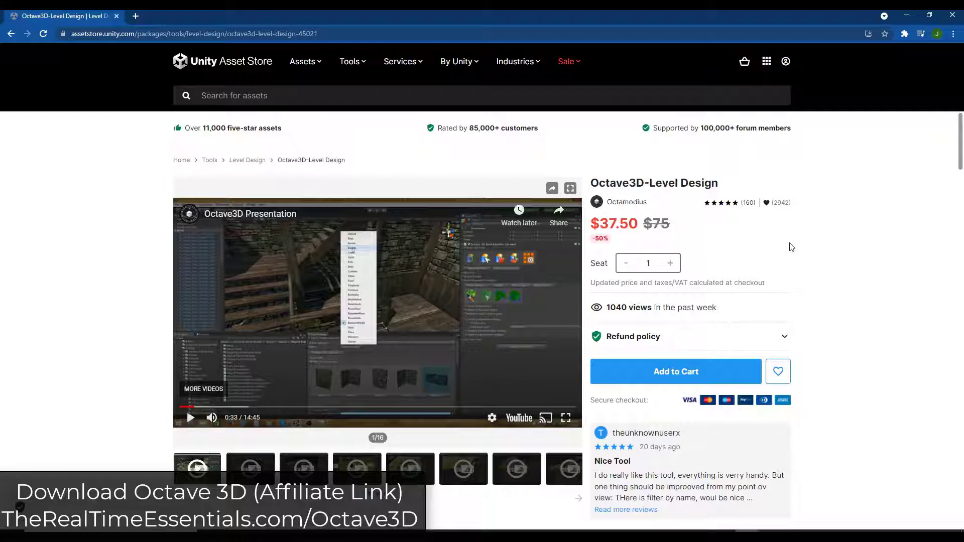
Read through the Octave3D-Level Design page on the Unity Asset Store, including its overview and feature description
scroll(835, 338, "down", 6)
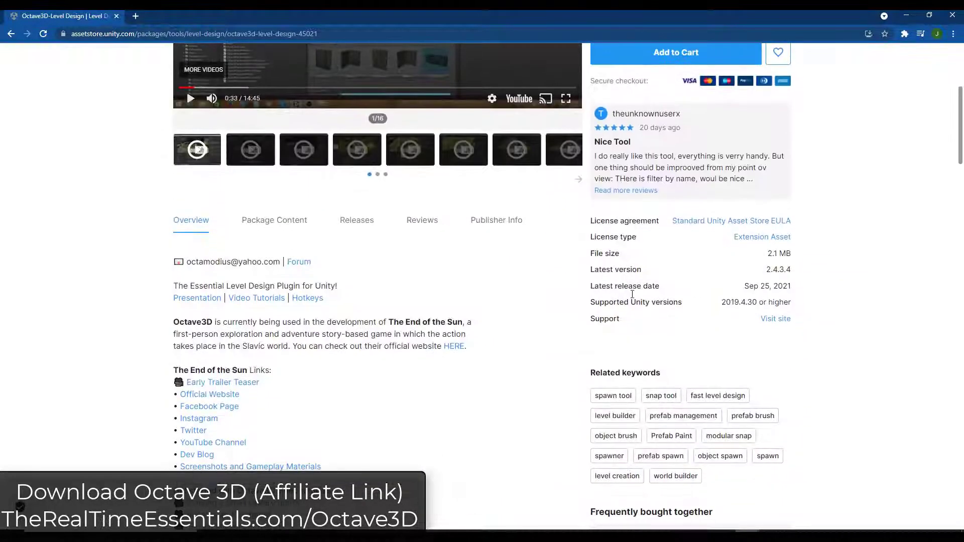
scroll(151, 337, "down", 12)
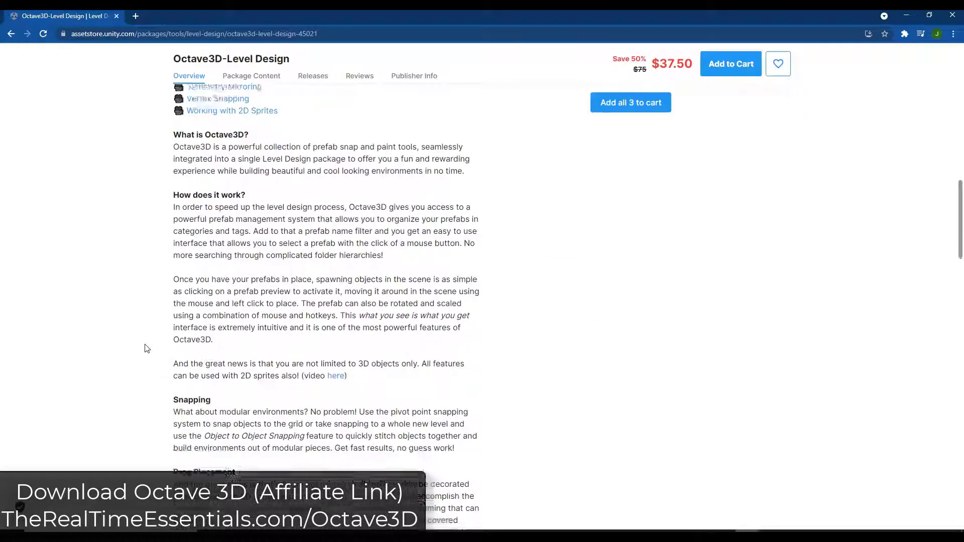
scroll(155, 303, "up", 1)
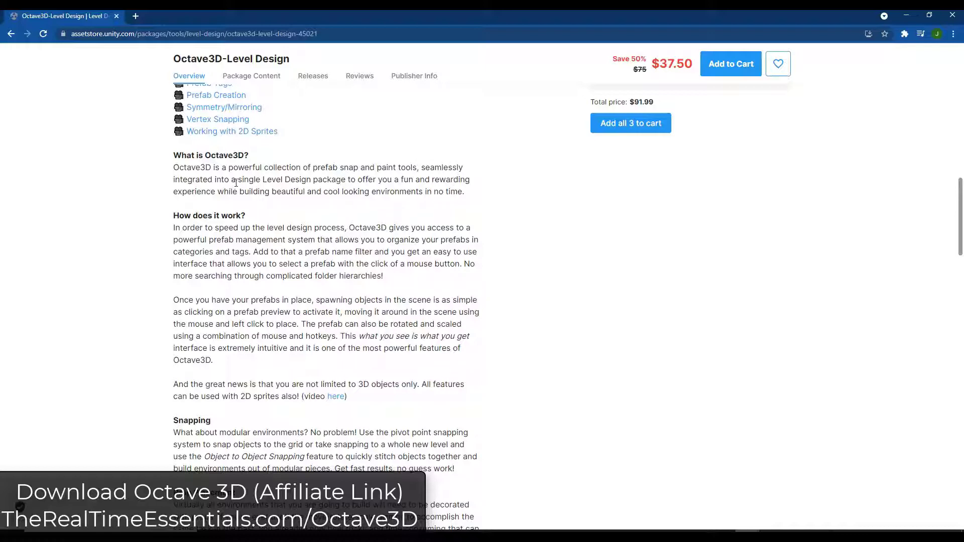
scroll(342, 189, "down", 1)
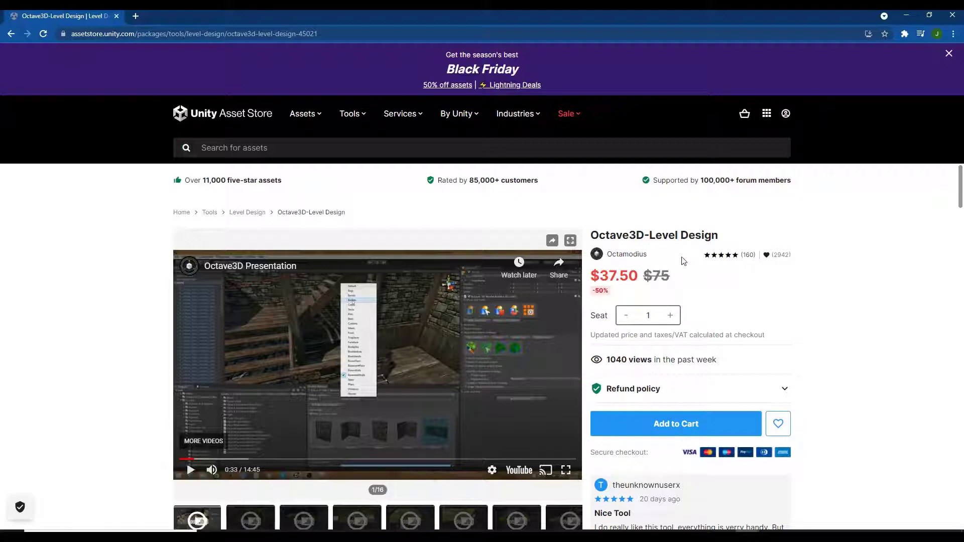
Switch to Unity and look up the Octave3D-Level Design package among the owned assets in the Package Manager
left_click(906, 15)
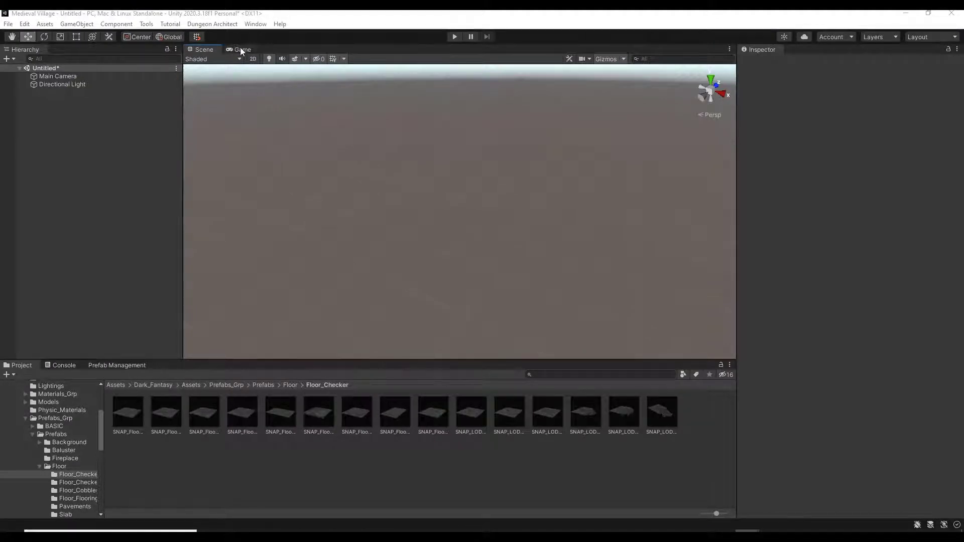
left_click(256, 24)
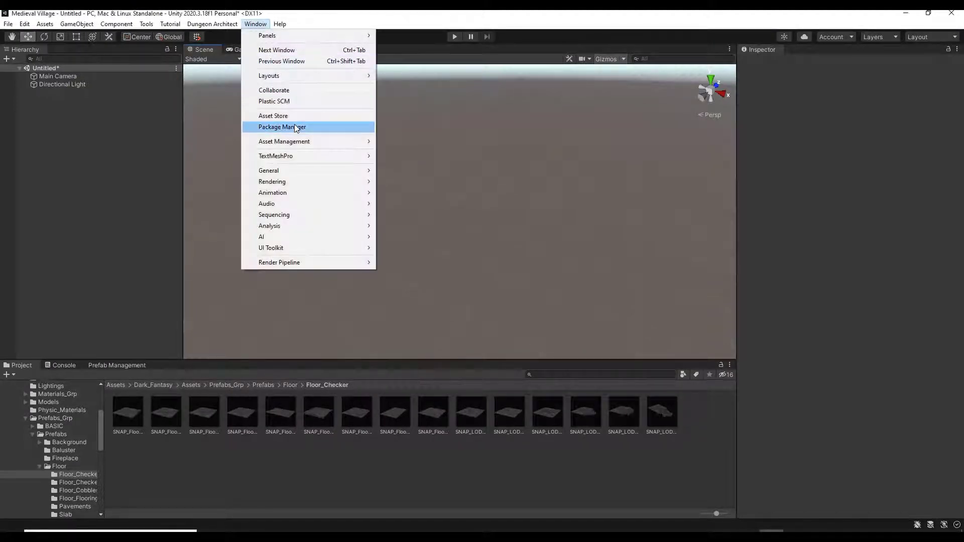
left_click(277, 127)
scroll(115, 280, "down", 3)
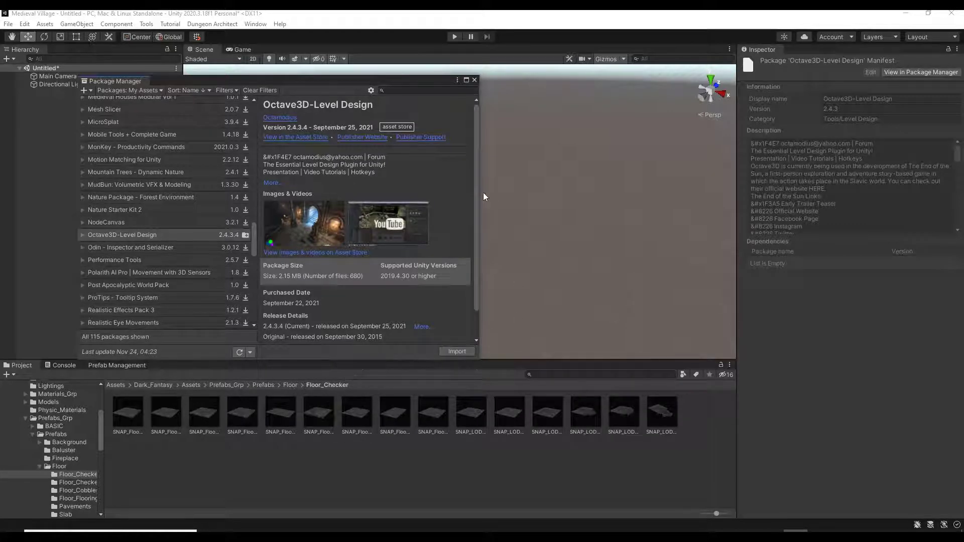
left_click(474, 79)
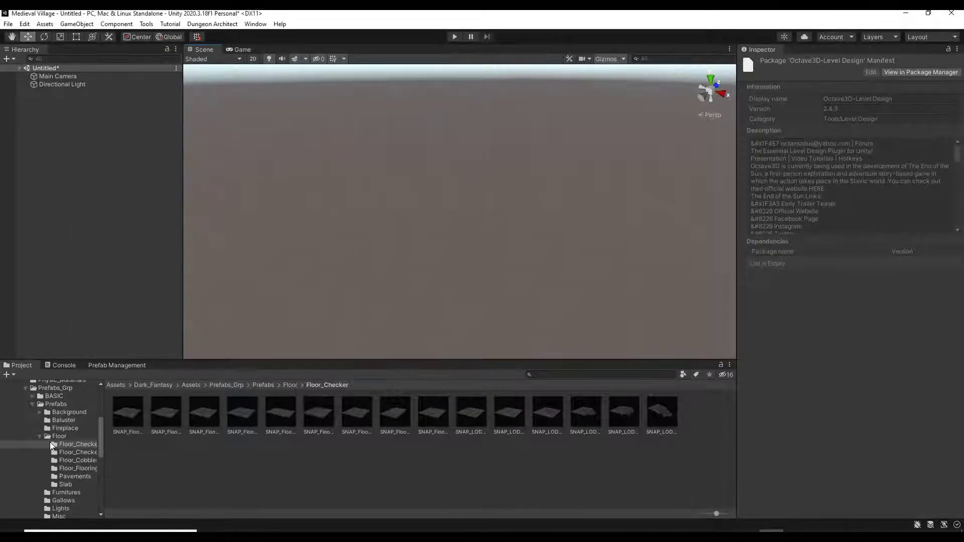
Open the Docs folder inside the project's Octave3D World Builder assets
scroll(39, 420, "up", 3)
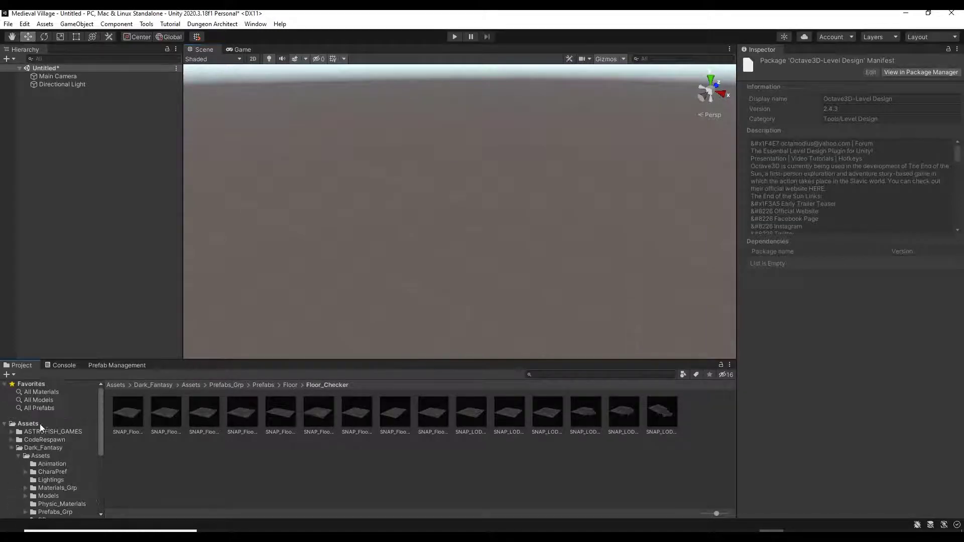
left_click(11, 448)
scroll(37, 436, "down", 2)
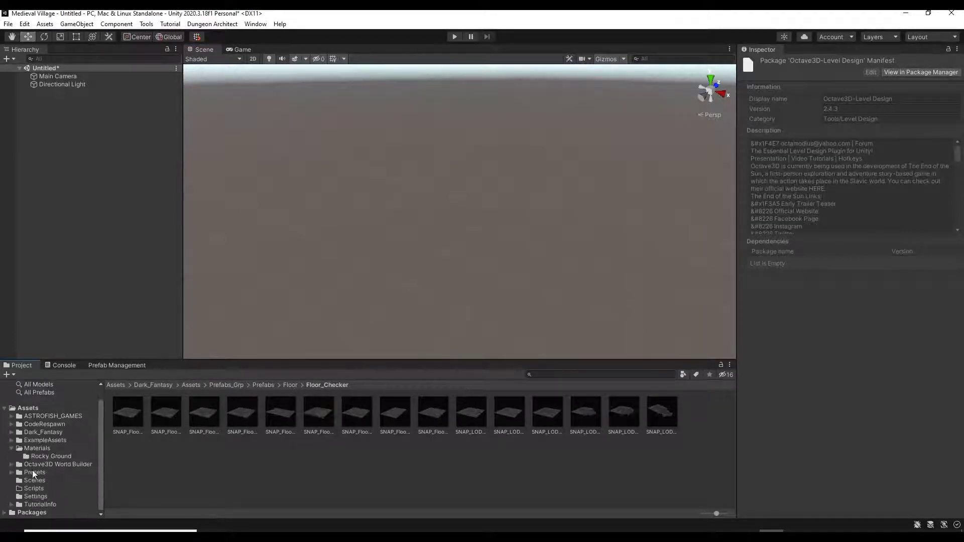
left_click(38, 464)
left_click(12, 465)
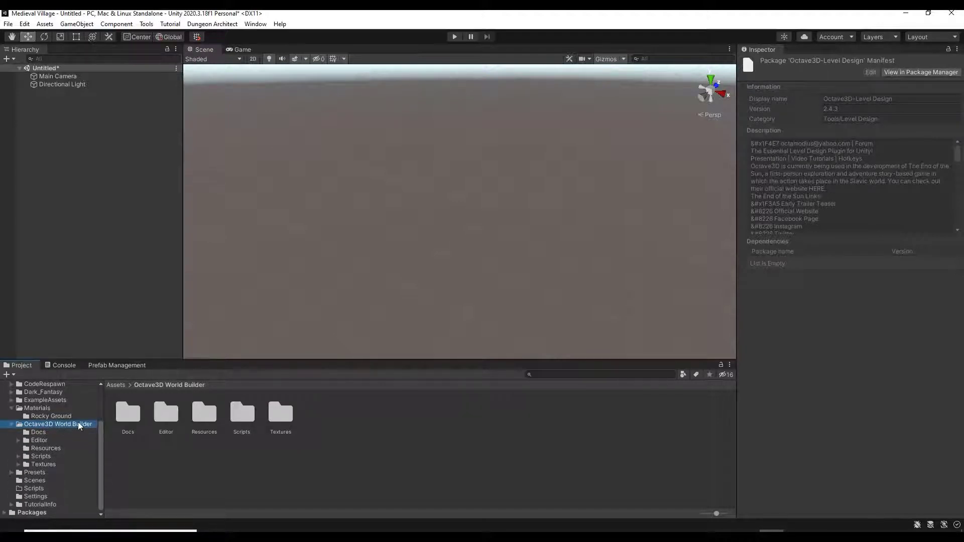
double_click(128, 419)
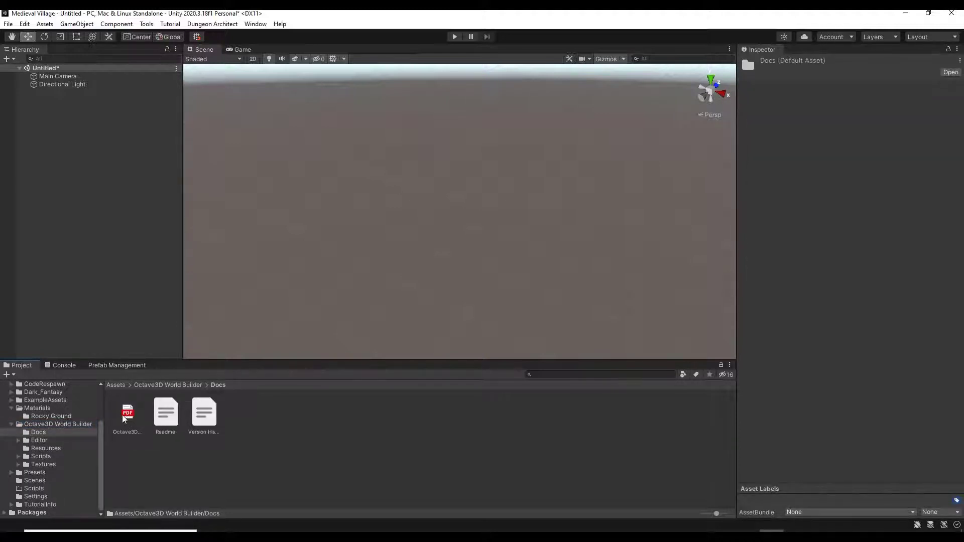
Look over the Octave3D Hotkeys PDF down to the object placement shortcuts, and collapse the Octave3D World Builder folder back in Unity
left_click(259, 531)
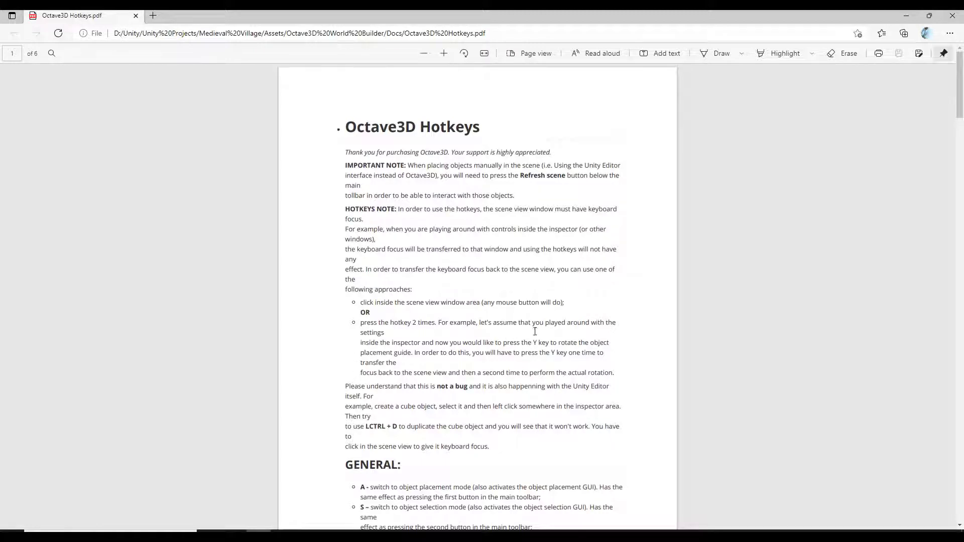
scroll(534, 332, "down", 6)
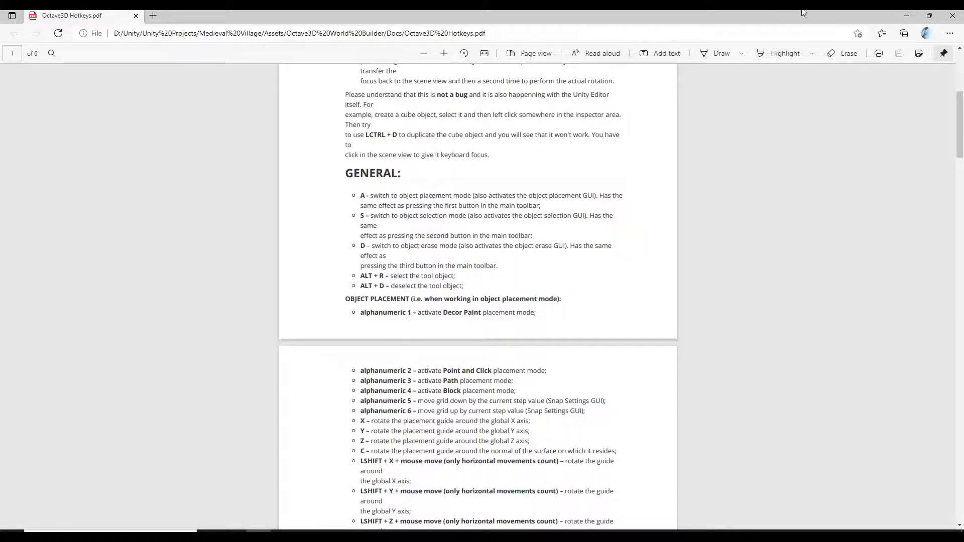
left_click(906, 16)
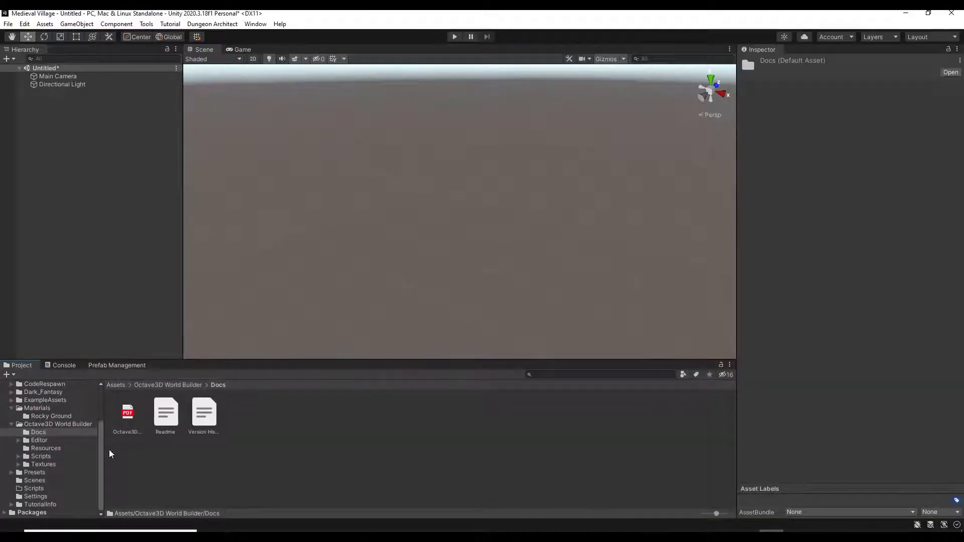
left_click(11, 424)
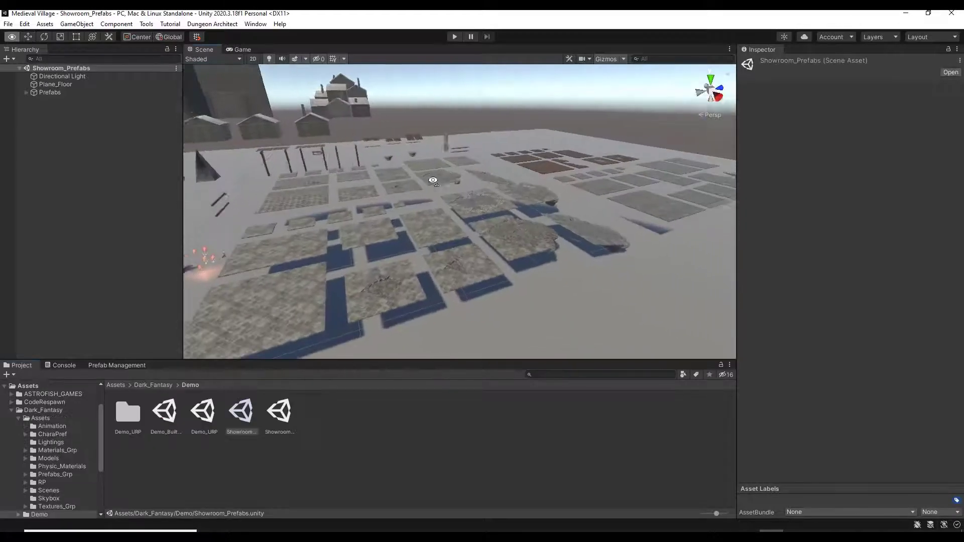
Look around the modular floor and building pieces in the Dark_Fantasy Showroom_Prefabs demo scene
right_click_drag(431, 179, 240, 163)
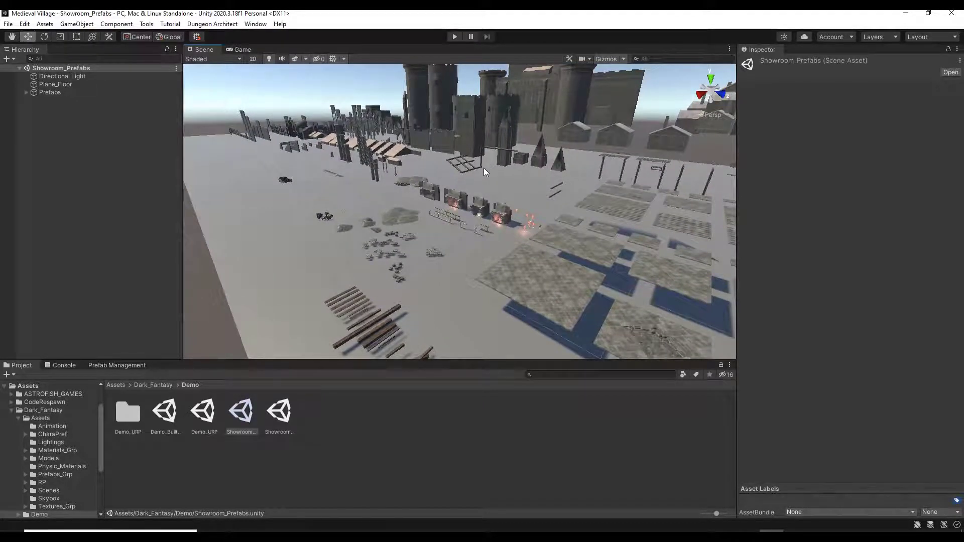
right_click_drag(489, 170, 464, 212)
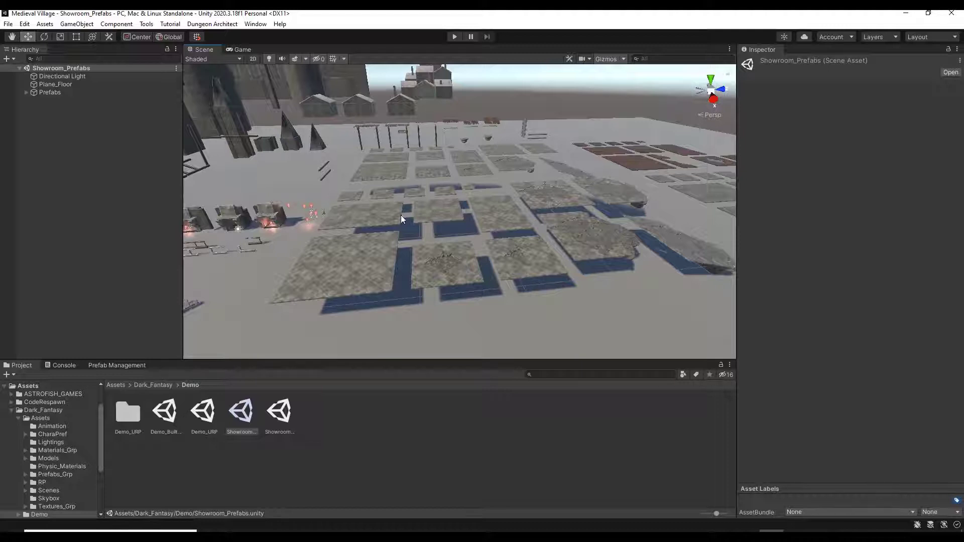
left_click(11, 410)
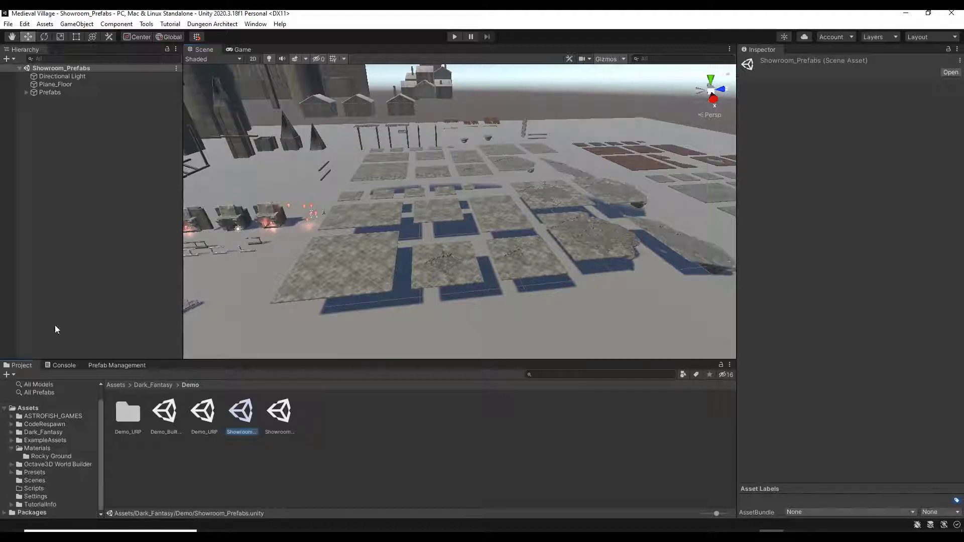
Create a new scene from the template that contains a main camera and a directional light
left_click(23, 24)
mouse_move(8, 24)
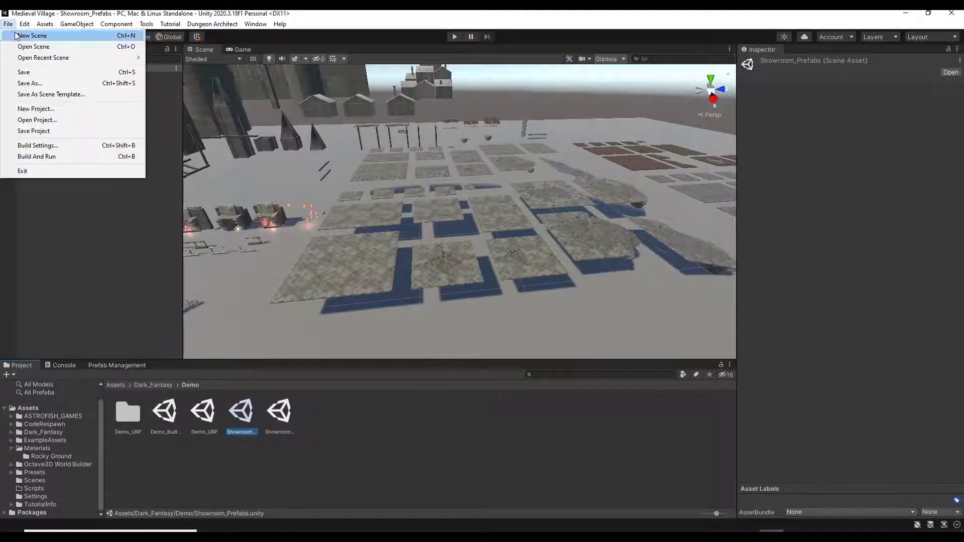
left_click(35, 36)
double_click(230, 132)
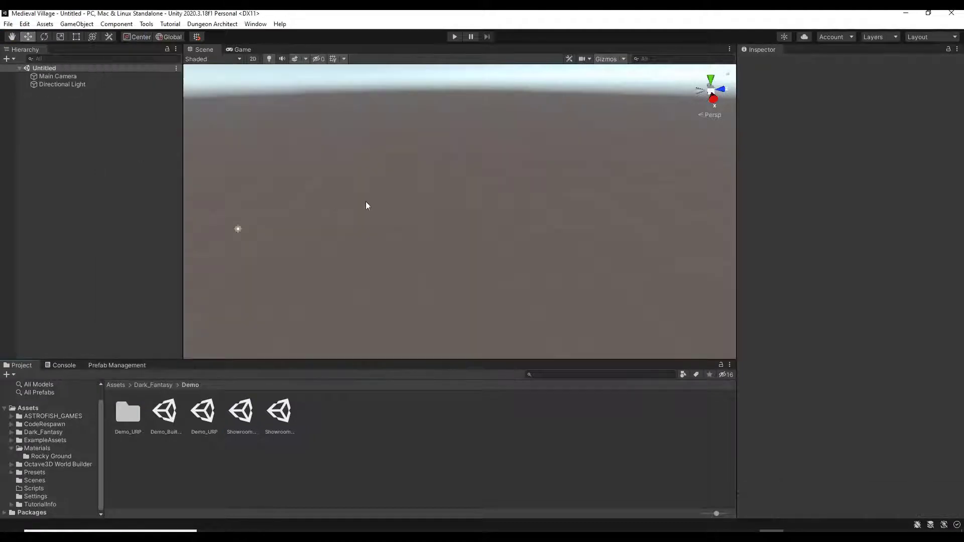
Add an empty game object to the scene and name it Octave
right_click(79, 147)
left_click(127, 277)
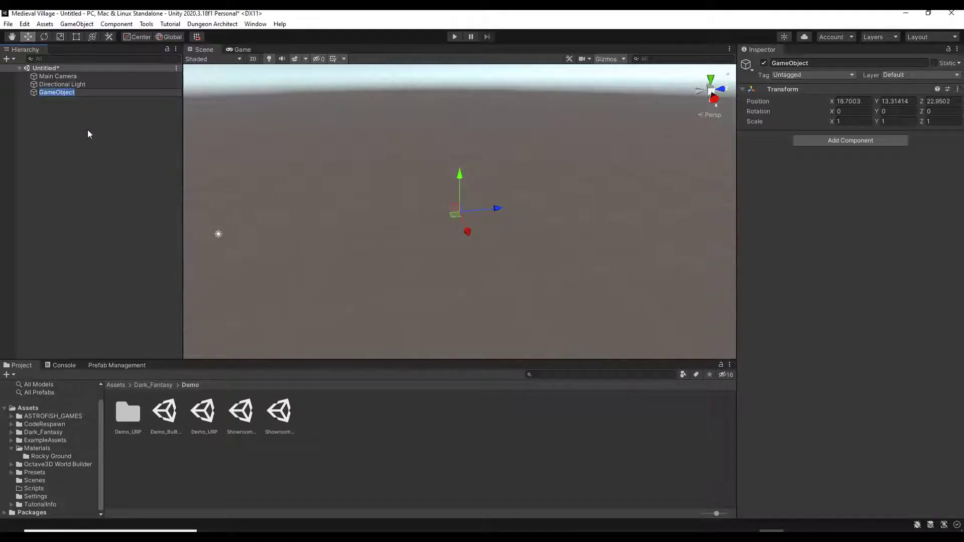
type("Octave")
key("Return")
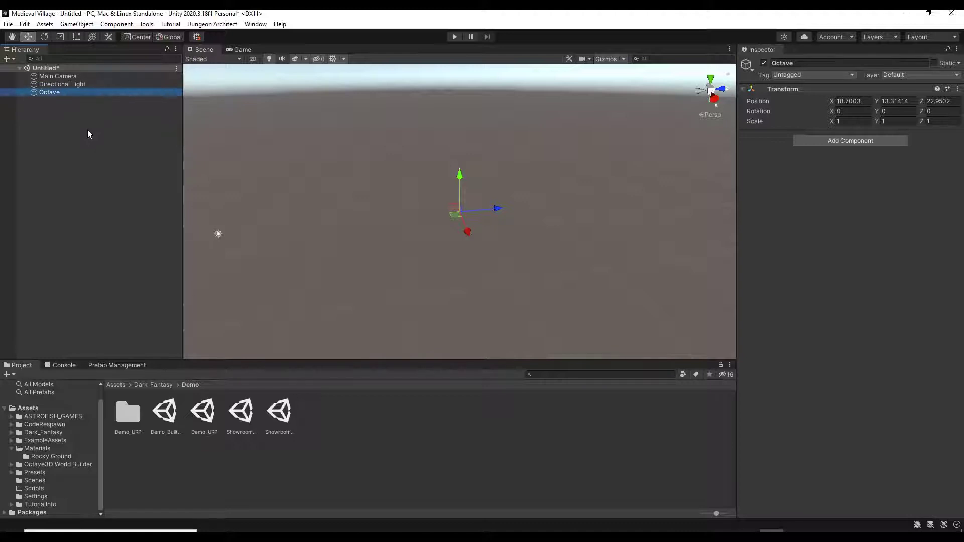
Add the Octave 3D World Builder component to the Octave object
left_click(842, 141)
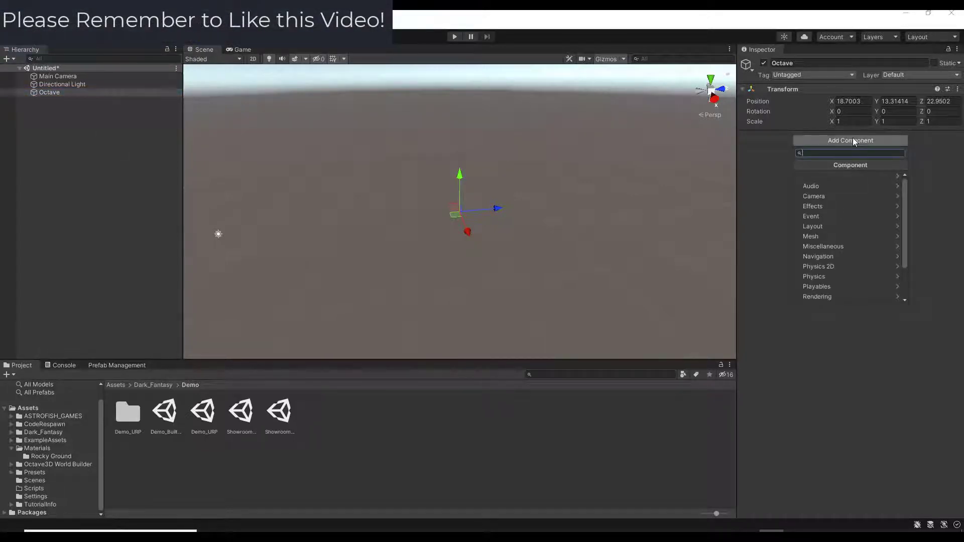
type("oct")
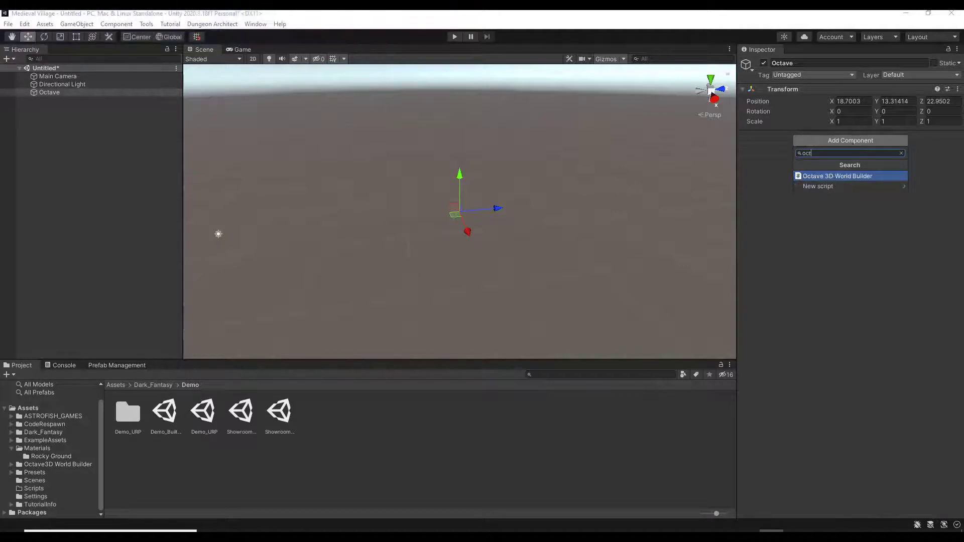
left_click(846, 175)
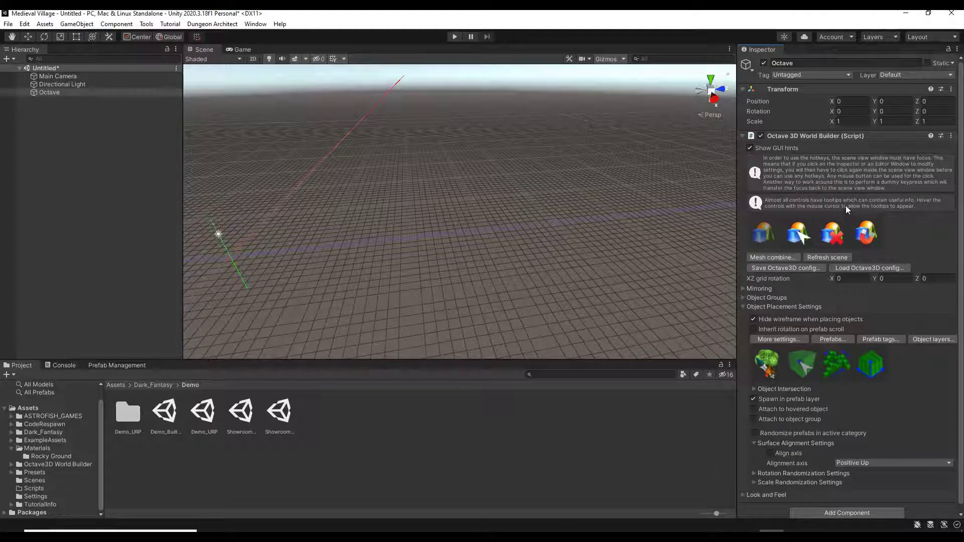
Go through the component's object placement, selection, erase and snap modes to examine their settings, and look over the scene grid
scroll(787, 316, "down", 2)
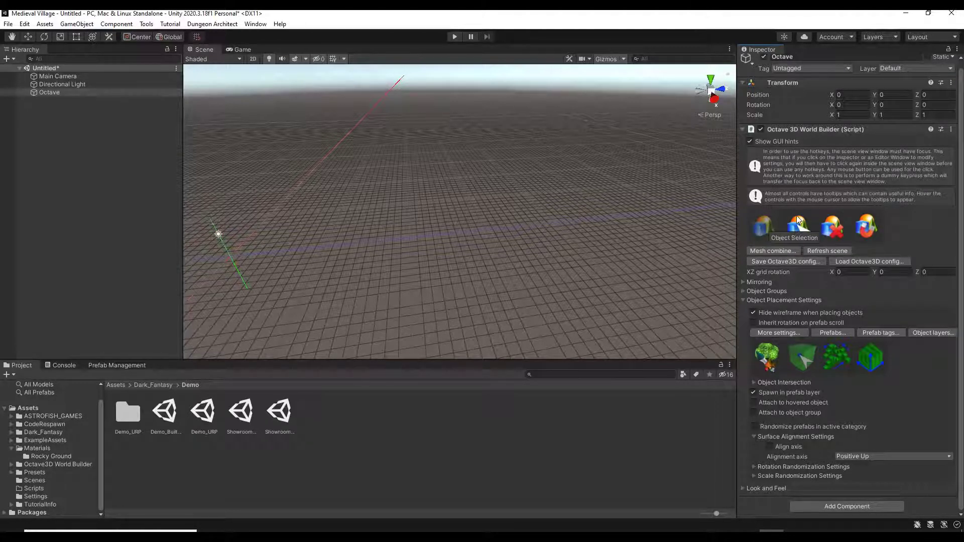
left_click(796, 225)
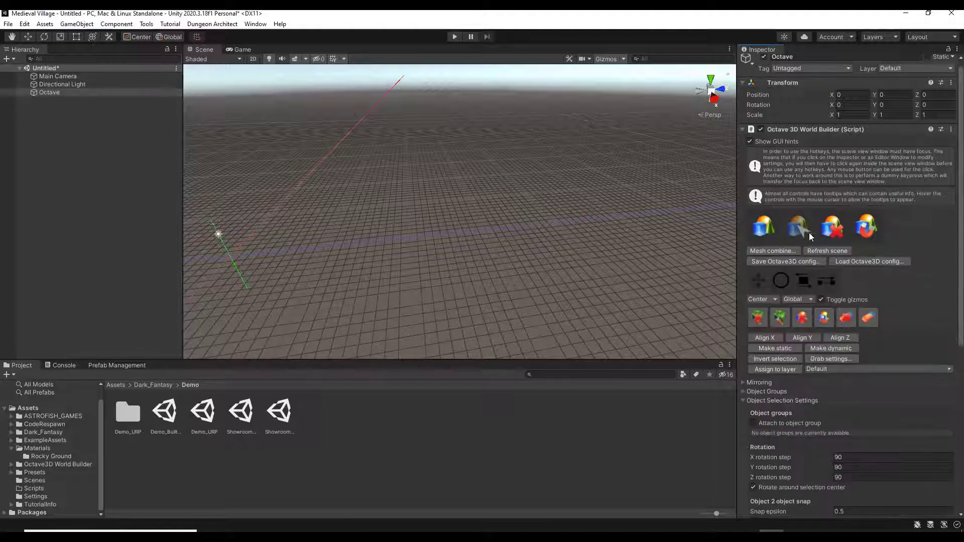
left_click(835, 226)
left_click(866, 227)
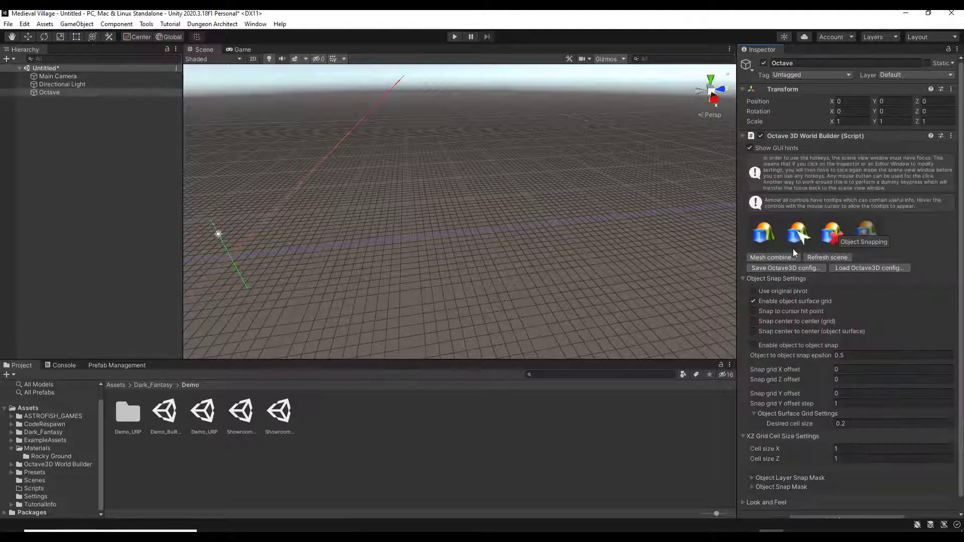
left_click(763, 233)
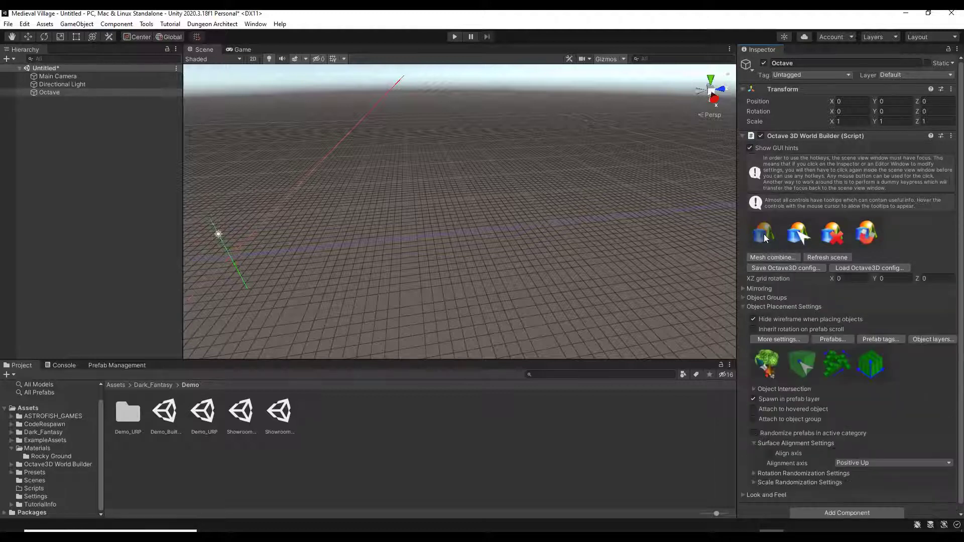
left_click(802, 230)
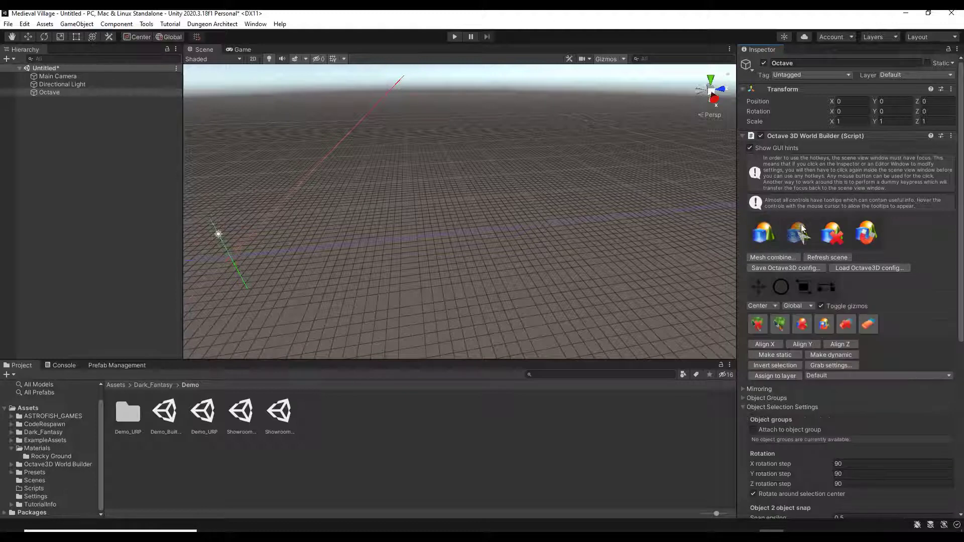
left_click(833, 232)
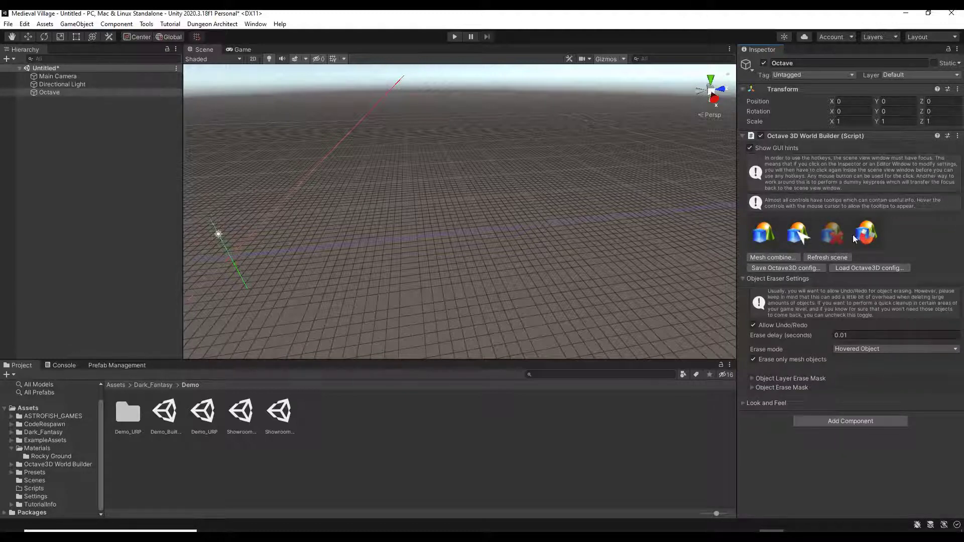
left_click(872, 238)
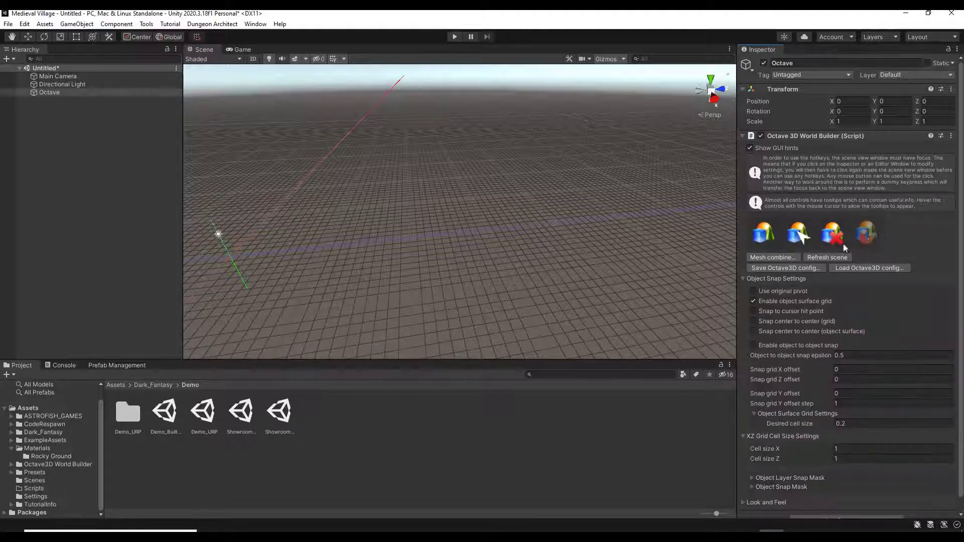
right_click_drag(571, 259, 463, 260)
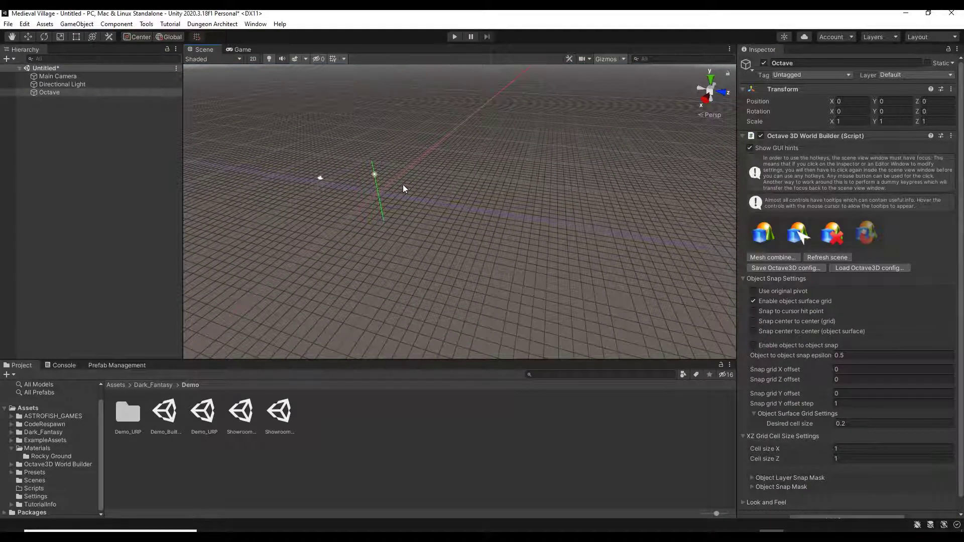
right_click_drag(427, 185, 441, 174)
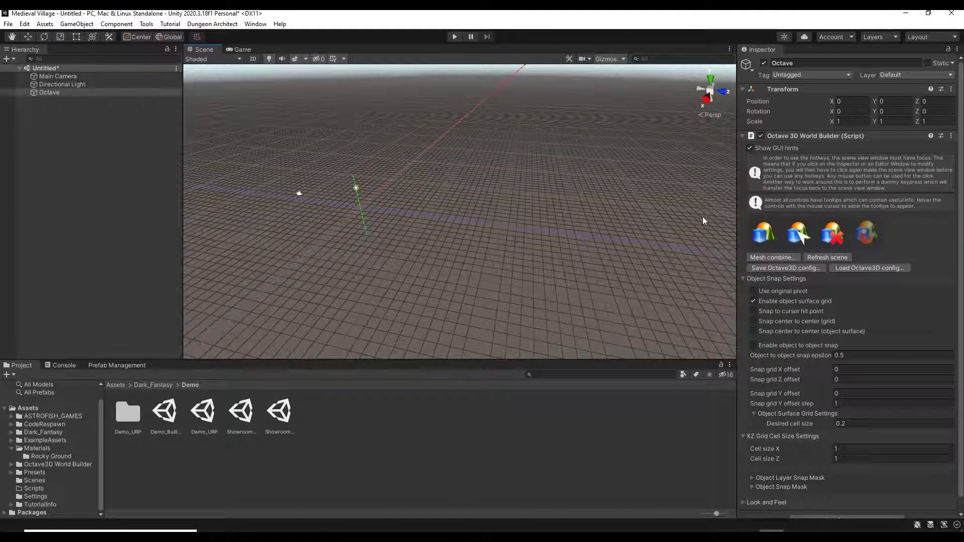
Return to object placement mode, open the Prefab Management window and undock it as a floating window over the scene
left_click(764, 233)
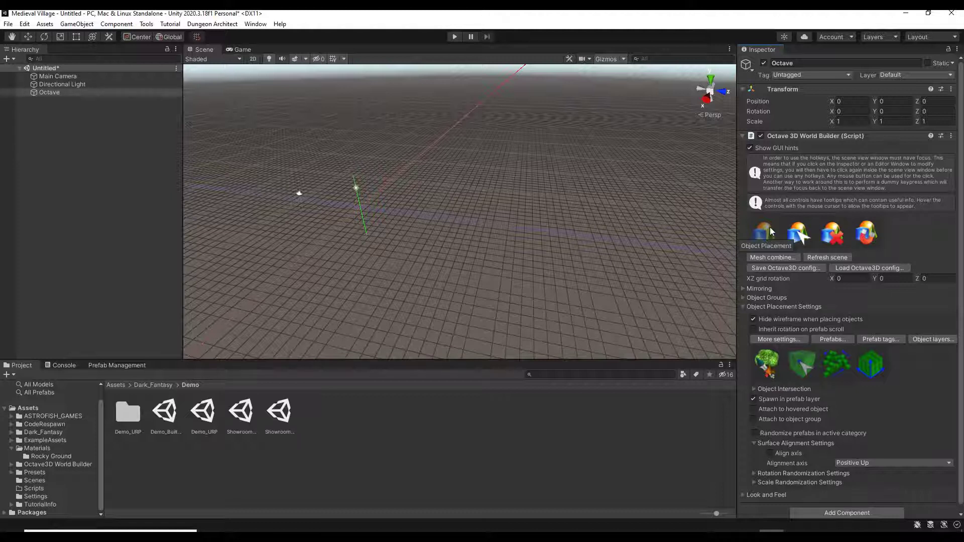
left_click(831, 339)
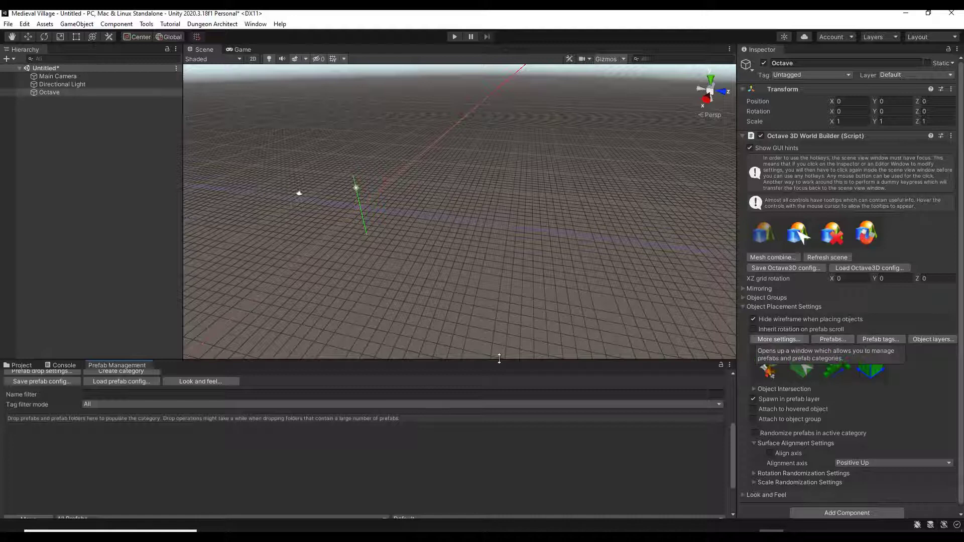
left_click_drag(114, 368, 527, 336)
left_click_drag(518, 110, 551, 78)
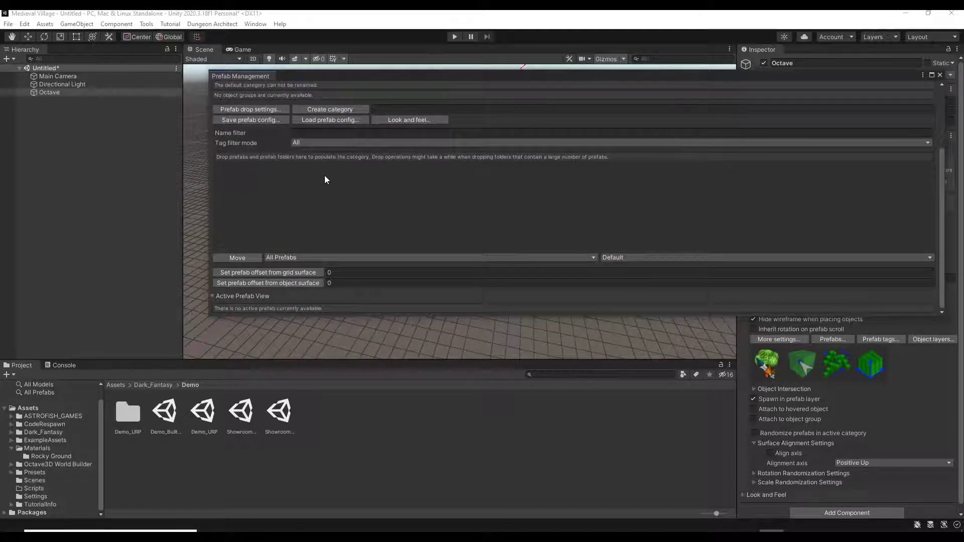
scroll(318, 164, "up", 5)
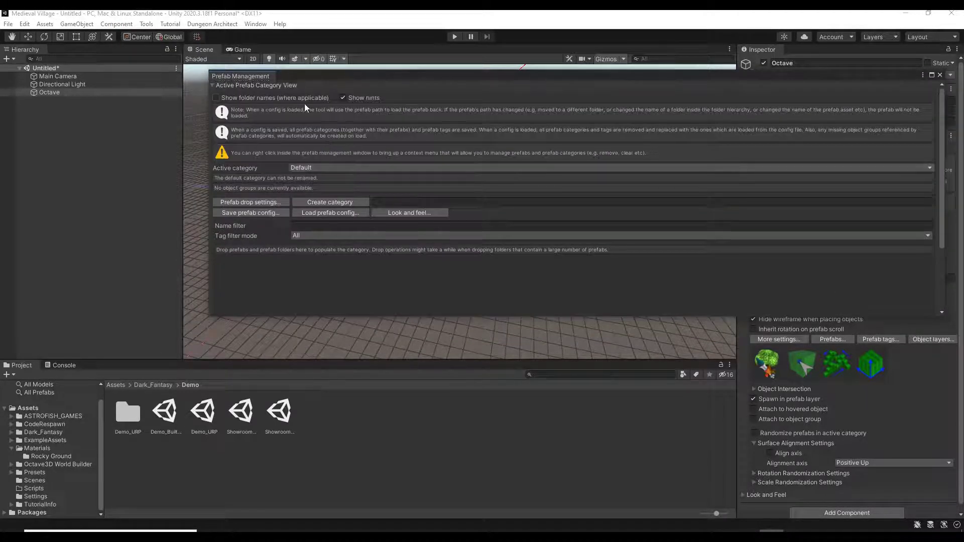
Create a new prefab category named Walls
left_click(329, 166)
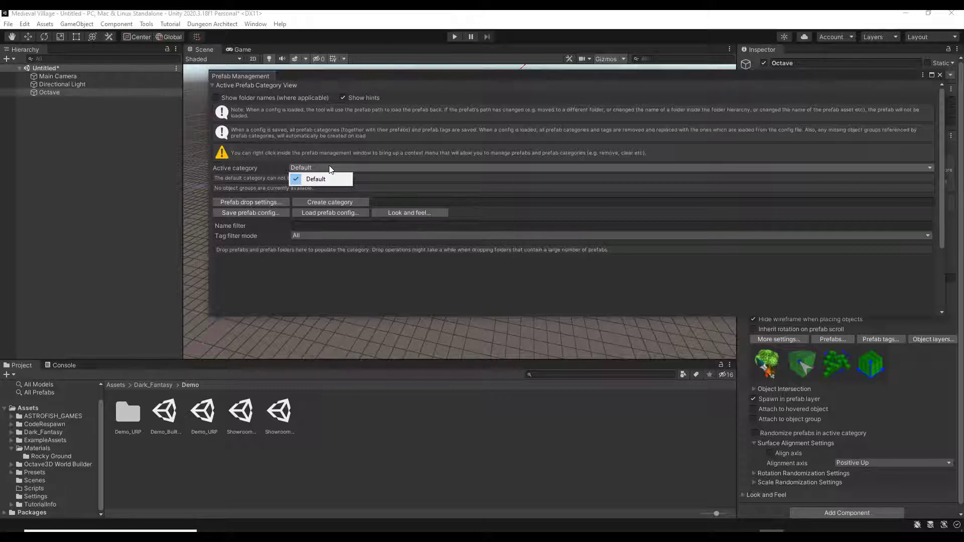
left_click(339, 201)
left_click(339, 201)
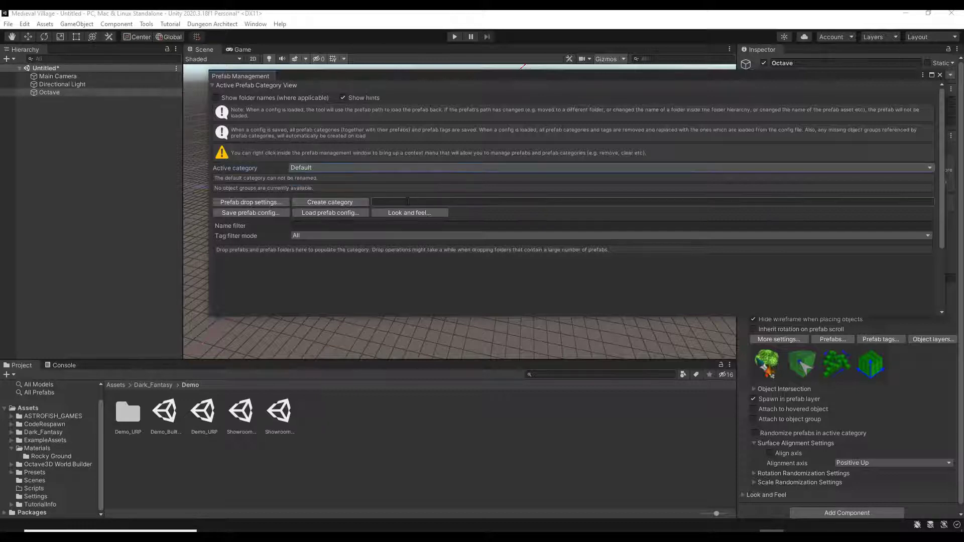
left_click(396, 201)
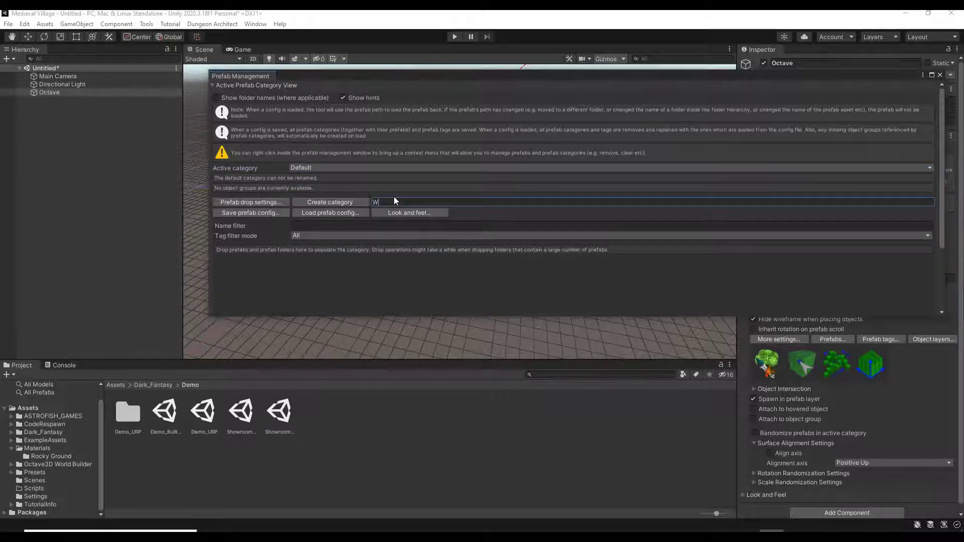
type("Walls")
left_click(334, 203)
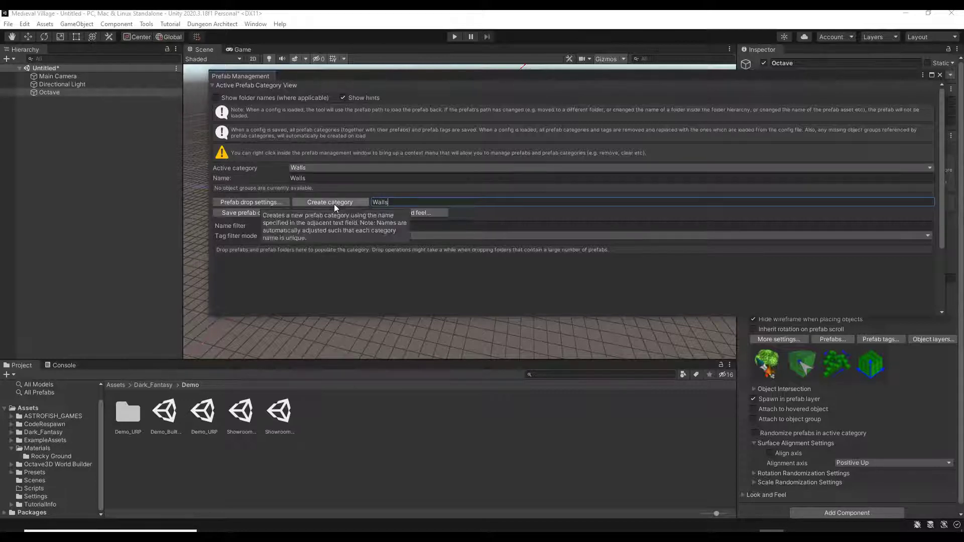
Switch the active prefab category back and forth between Default and Walls, ending on Walls
left_click(317, 165)
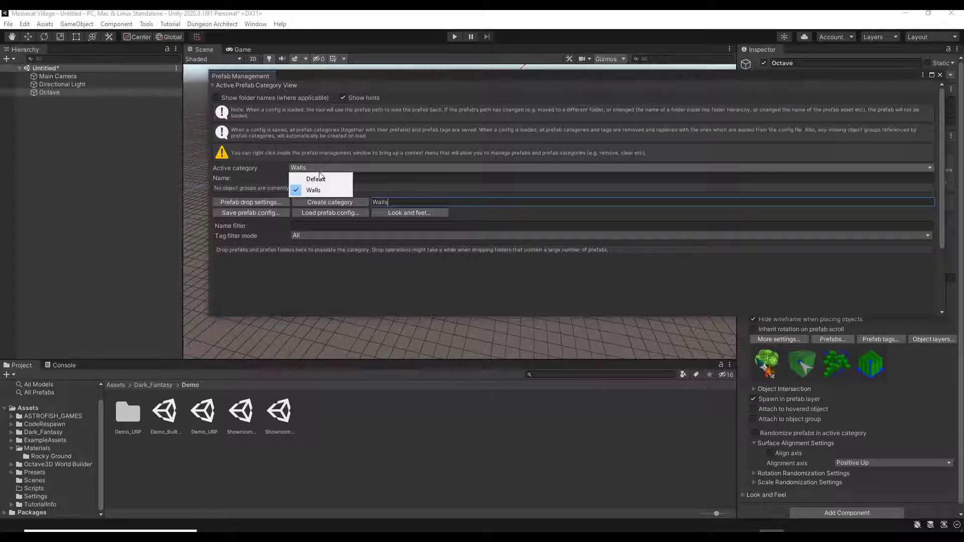
left_click(319, 178)
left_click(316, 164)
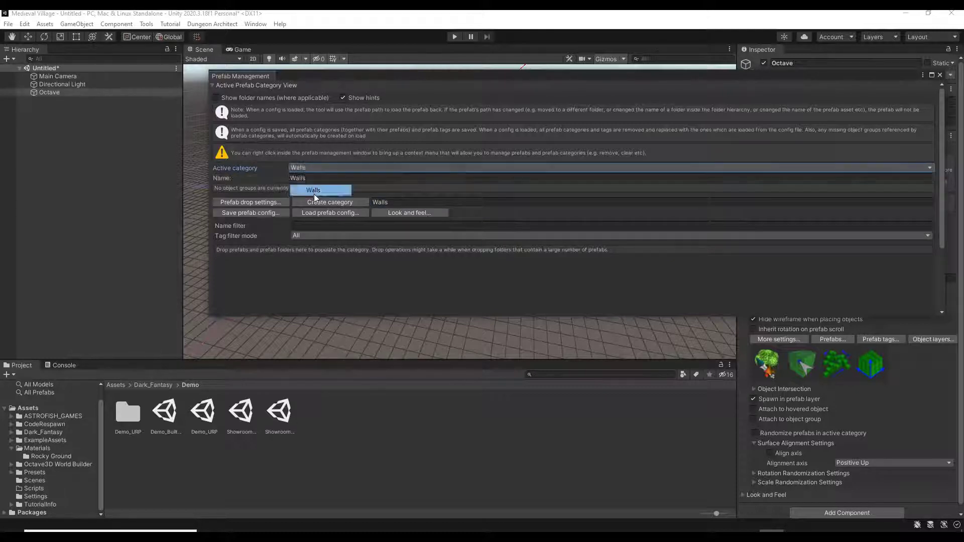
left_click(315, 191)
left_click(310, 167)
left_click(315, 179)
left_click(311, 168)
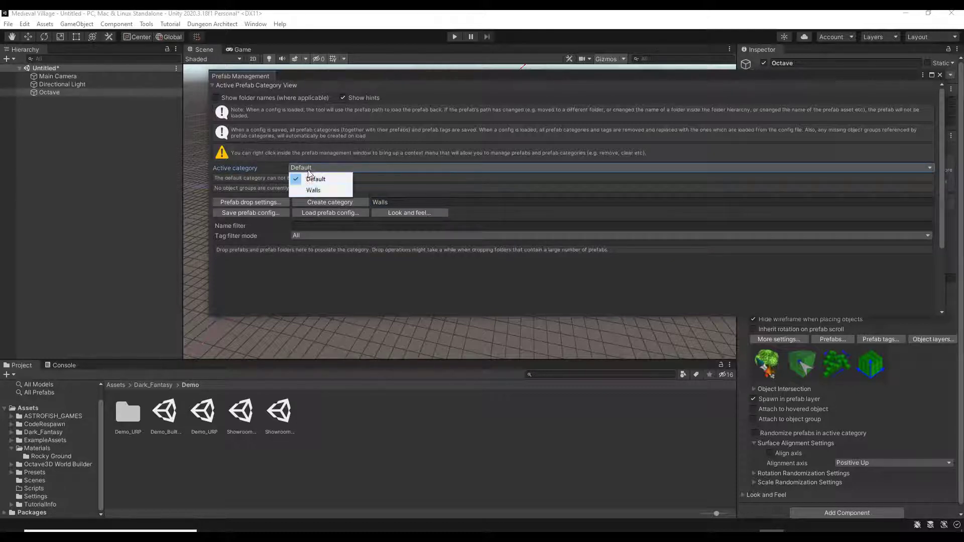
left_click(309, 190)
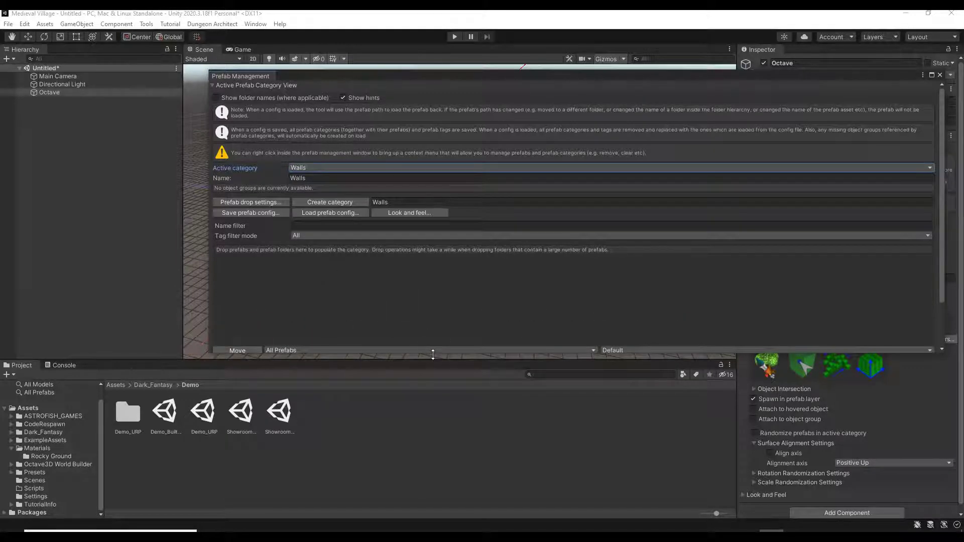
Make the Prefab Management window taller, move it above the project files, and open the folder Dark_Fantasy/Assets/Prefabs_Grp/Prefabs/Wall/Wall
left_click_drag(433, 355, 432, 386)
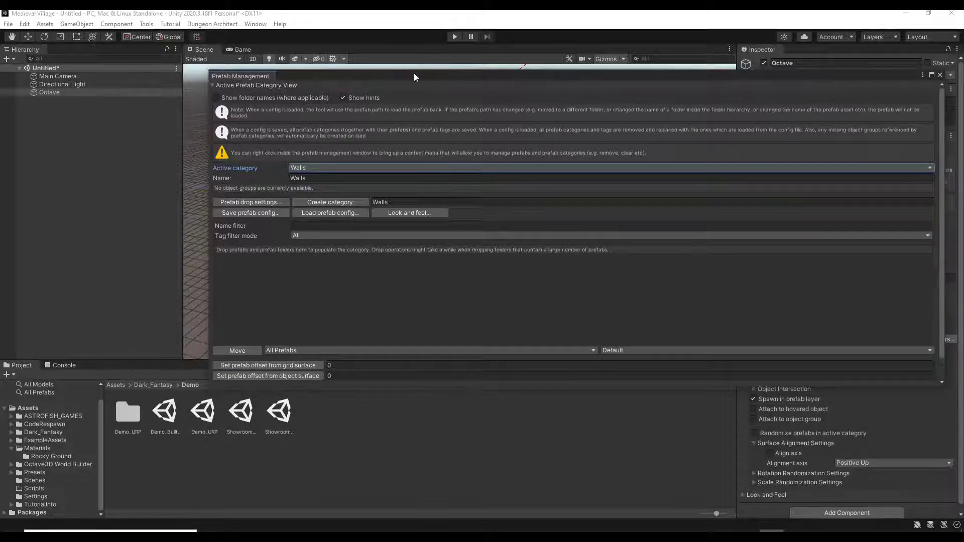
left_click_drag(414, 77, 402, 39)
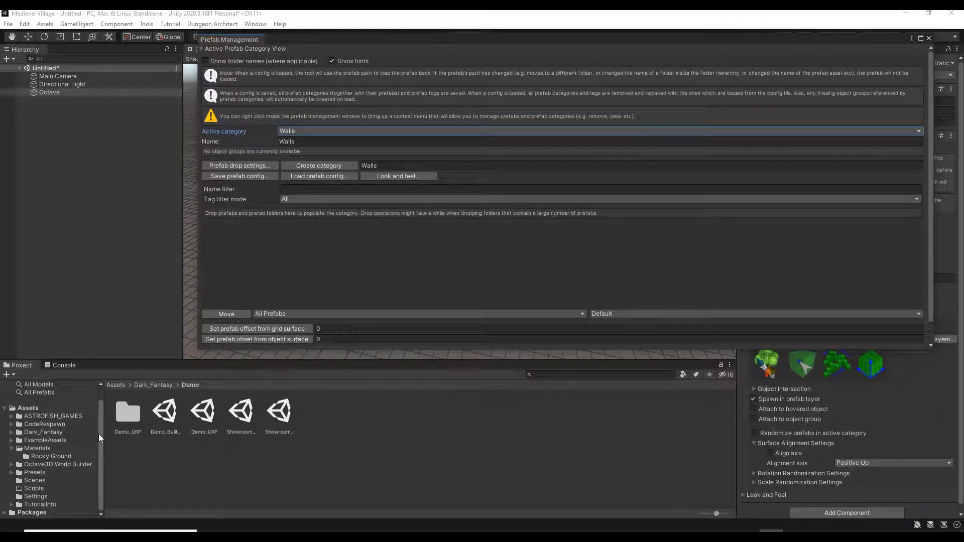
left_click(41, 433)
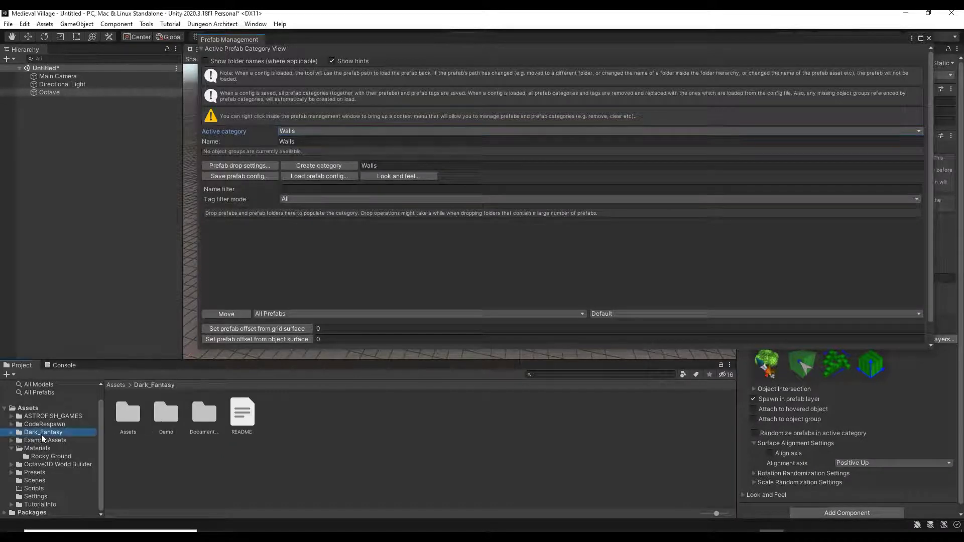
double_click(128, 416)
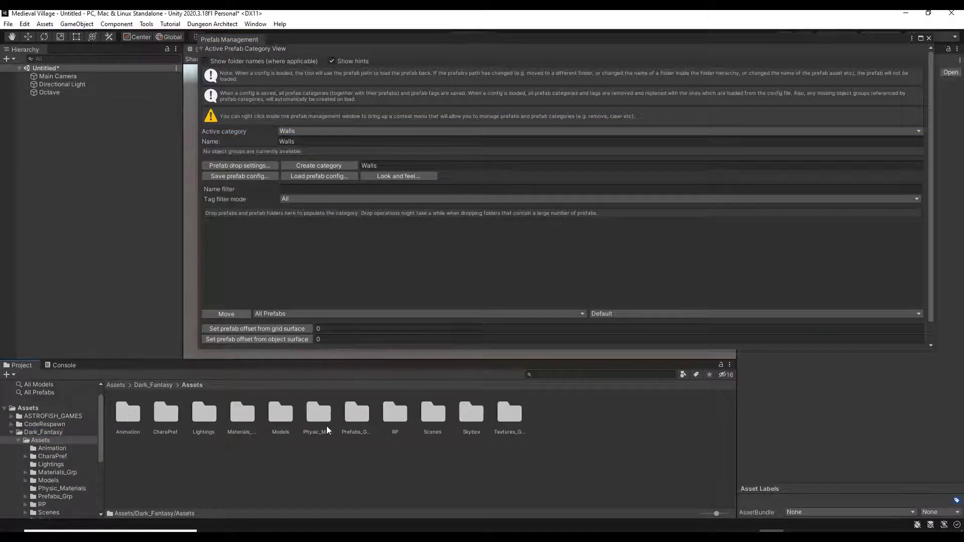
double_click(349, 419)
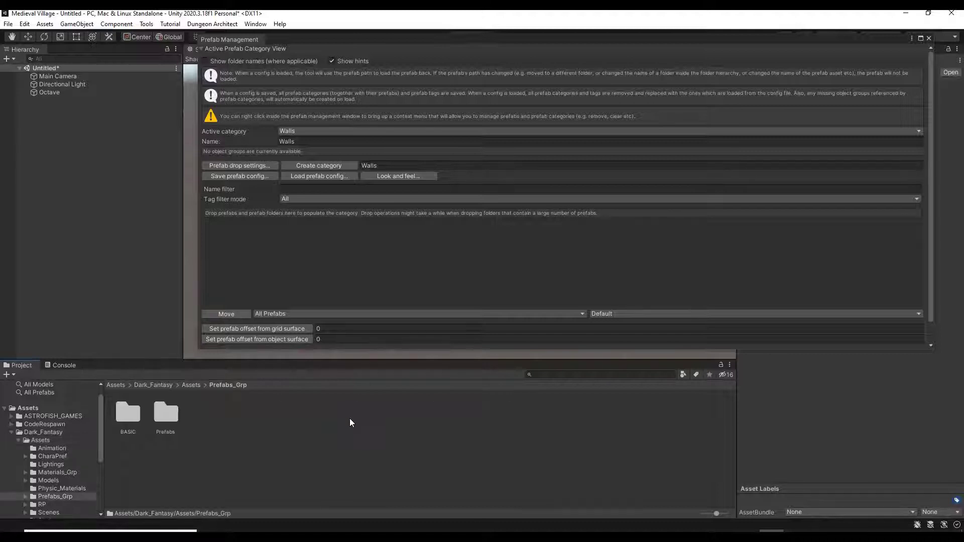
double_click(166, 419)
double_click(169, 459)
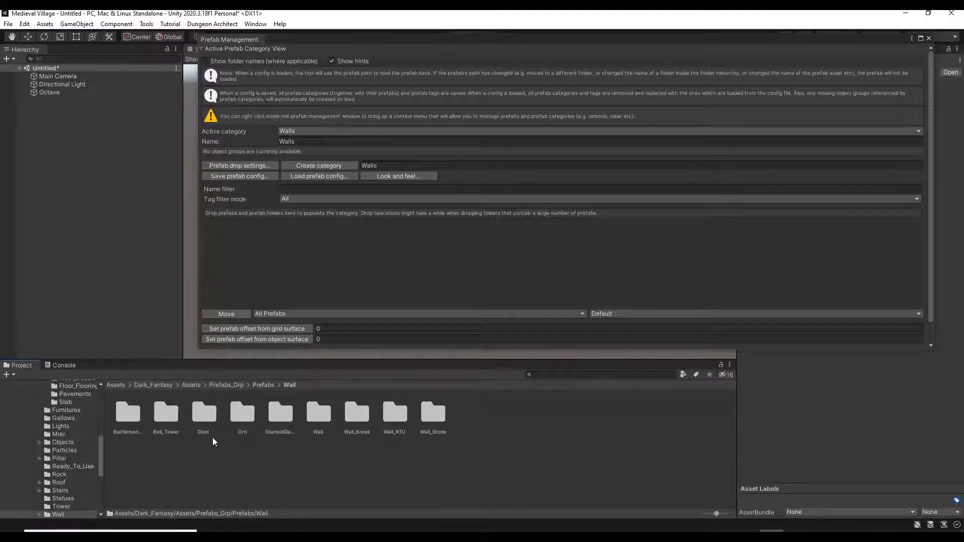
left_click(322, 421)
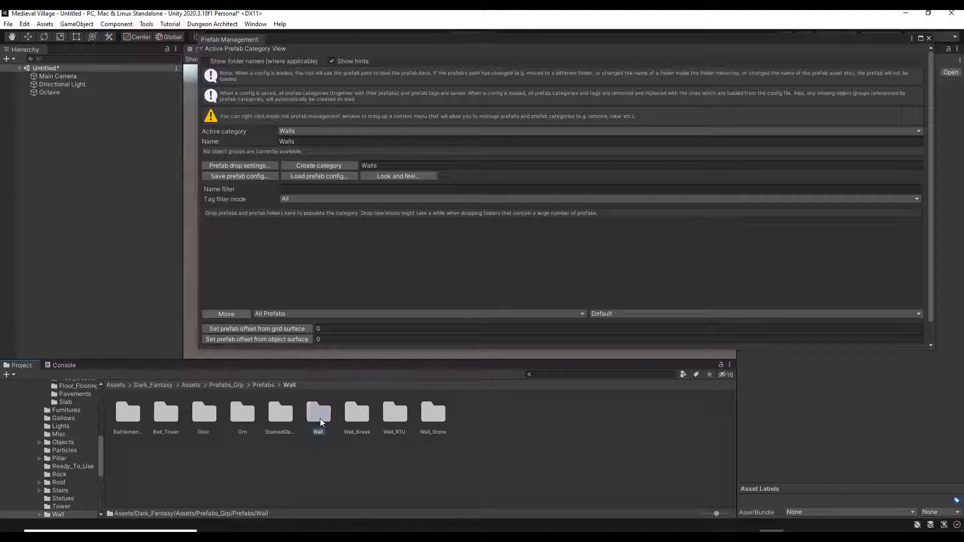
double_click(321, 421)
Add three stained-glass wall prefabs and two window wall prefabs from the Wall folder to the Walls category
scroll(414, 453, "down", 1)
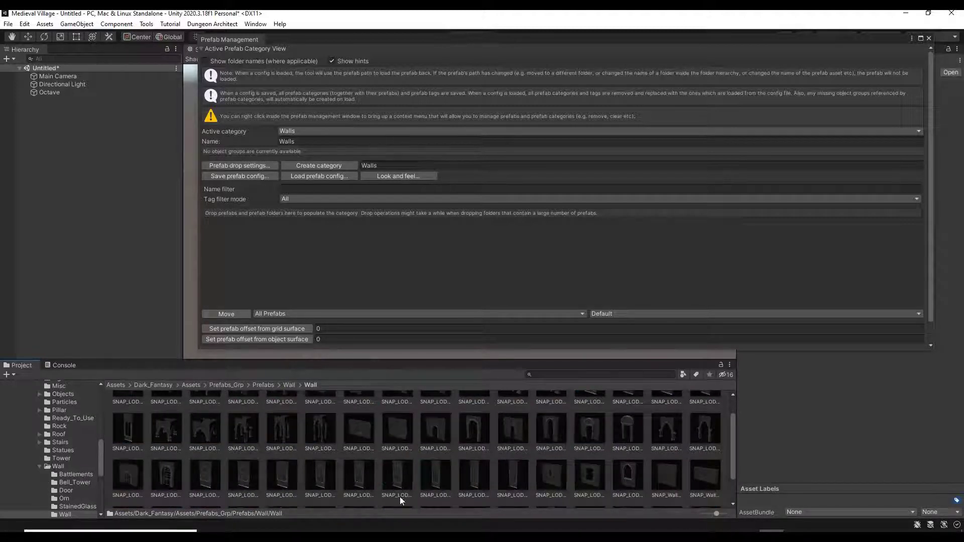
left_click_drag(358, 479, 311, 258)
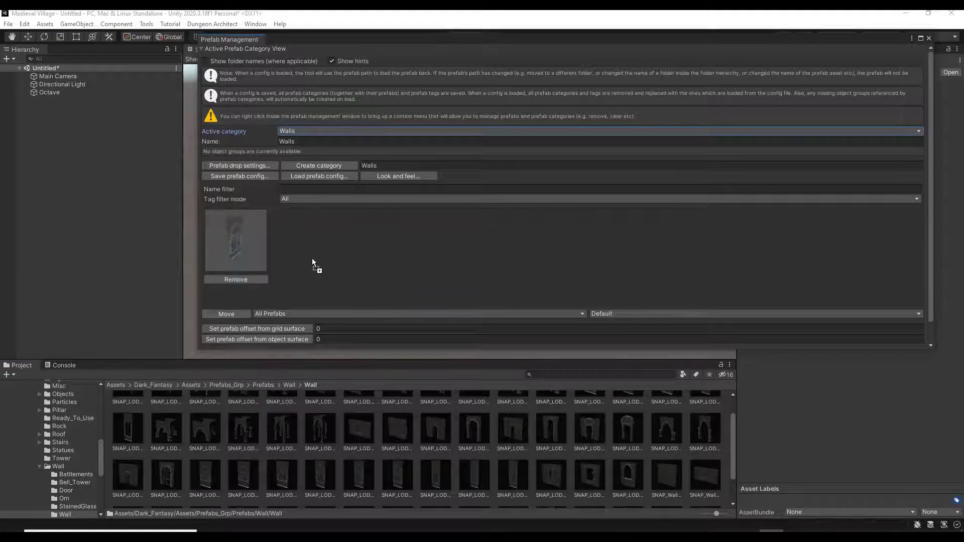
left_click_drag(397, 477, 326, 245)
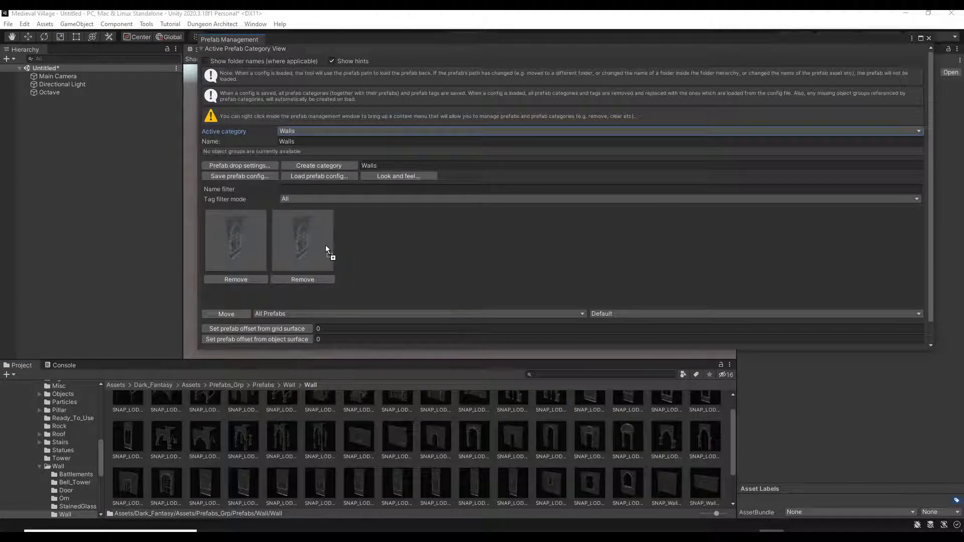
left_click_drag(479, 486, 380, 249)
left_click_drag(551, 482, 458, 247)
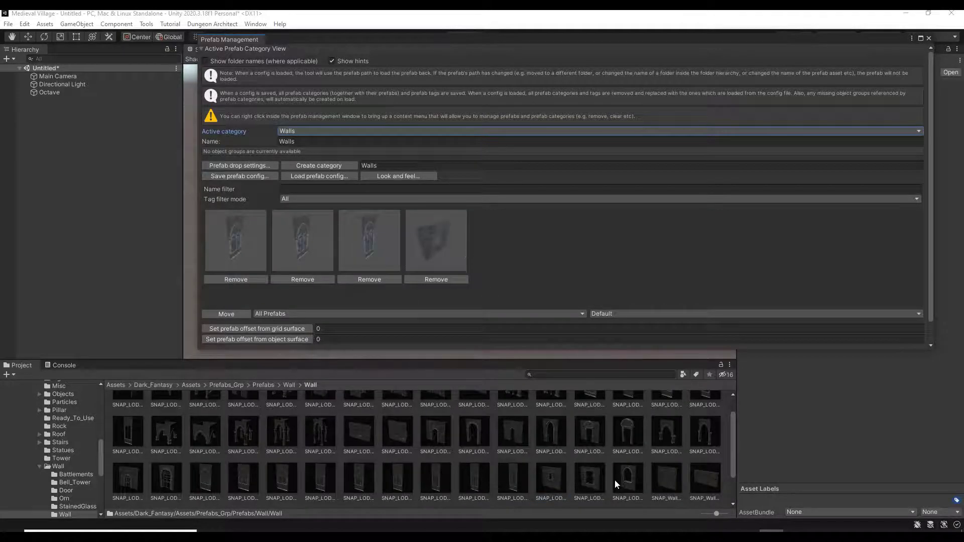
left_click_drag(594, 483, 543, 259)
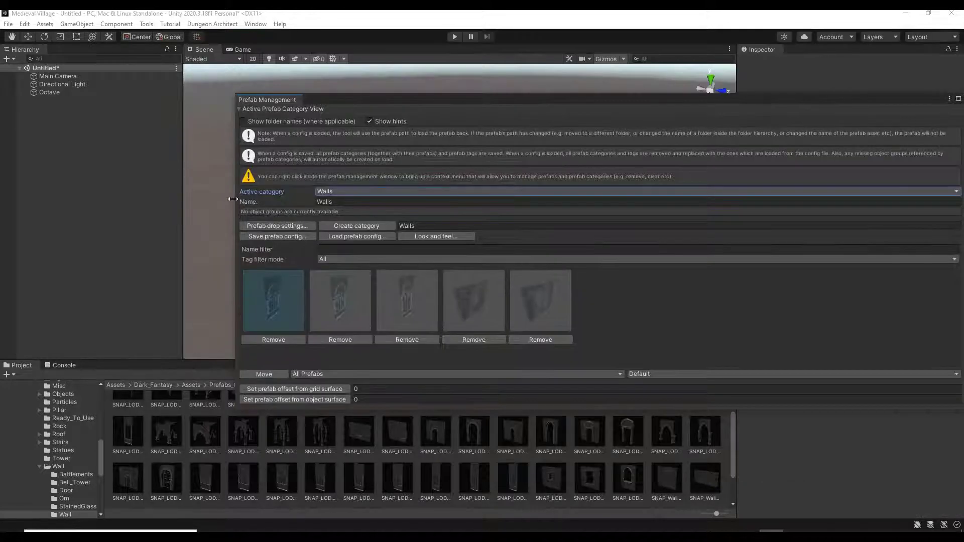
Narrow and reposition the Prefab Management window, and select the Octave object again
left_click_drag(232, 199, 477, 209)
left_click_drag(672, 103, 563, 177)
left_click(55, 93)
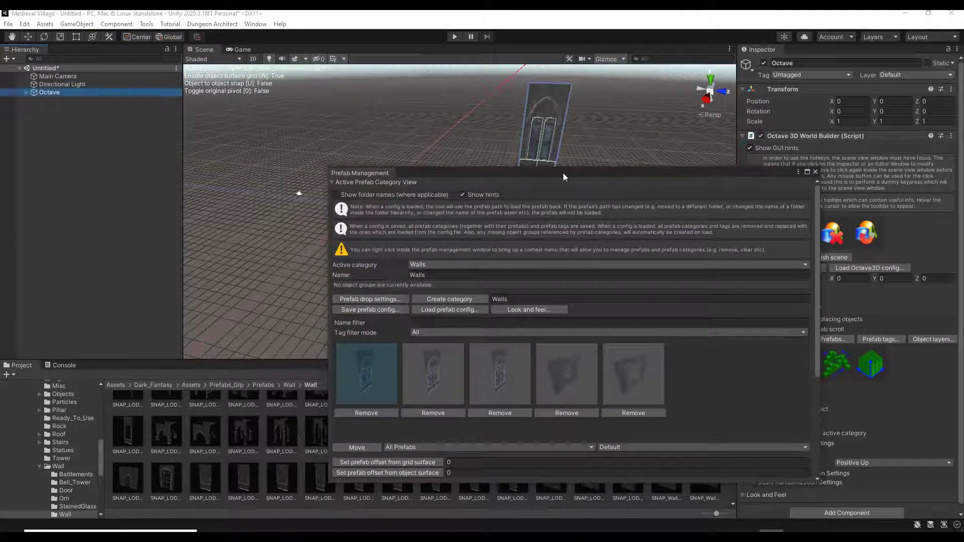
Place four spaced copies of the SNAP_LOD_Wall_StainedGlass_02C prefab in a row on the scene grid
left_click(430, 386)
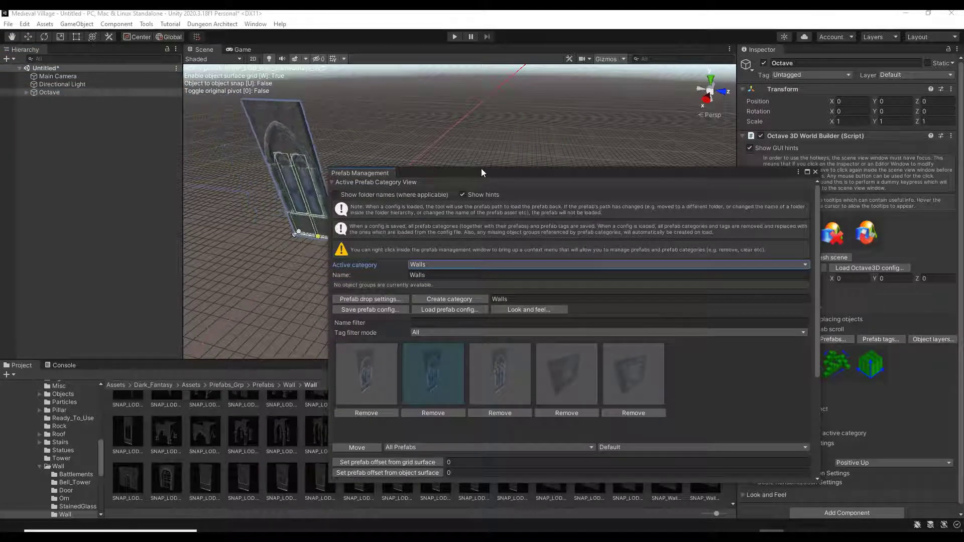
left_click_drag(504, 169, 936, 196)
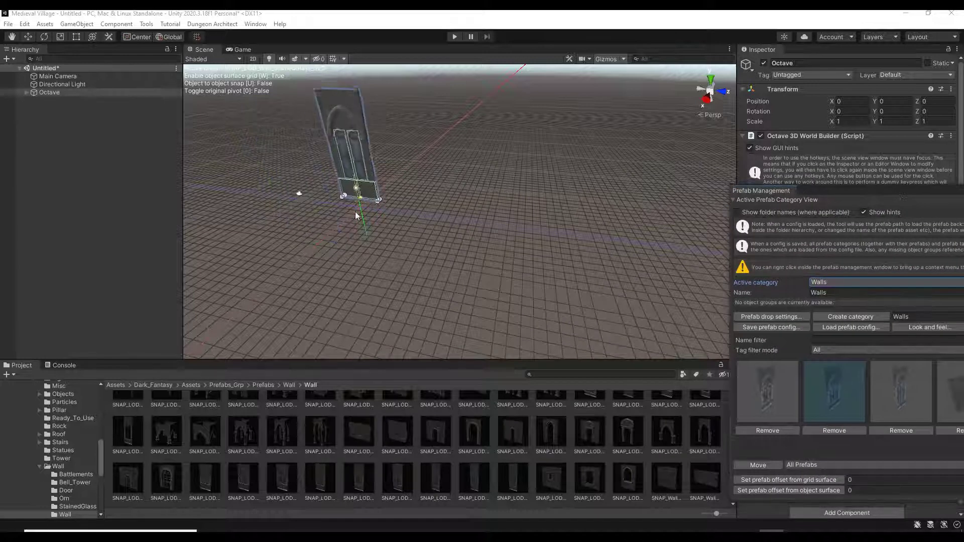
left_click(384, 208)
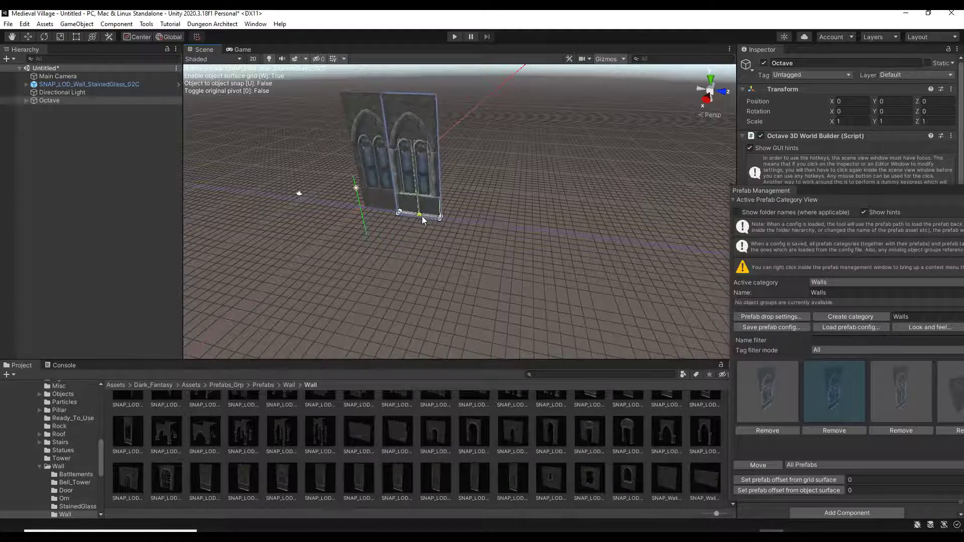
left_click(443, 214)
left_click(527, 227)
left_click(634, 224)
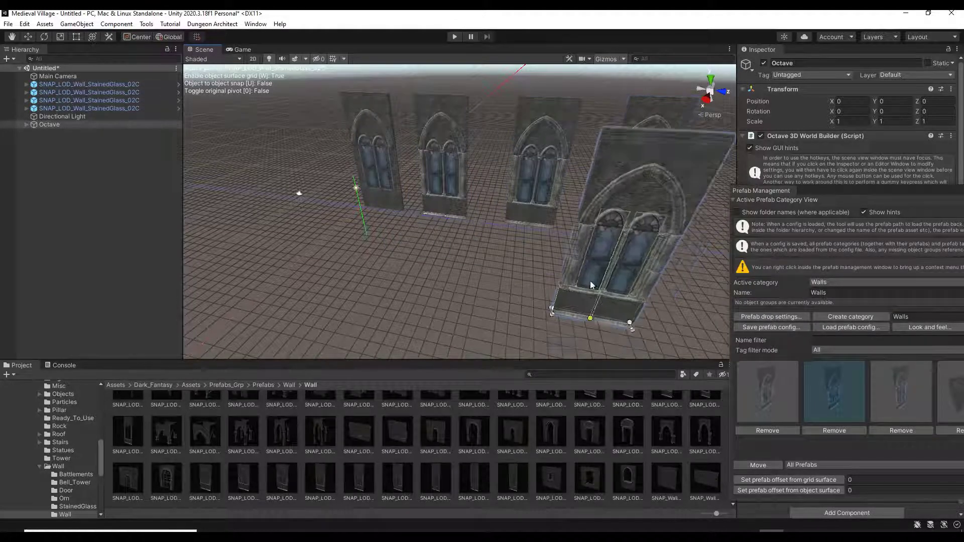
Place three copies of the SNAP_LOD_Wall_Window_01 prefab in a row in front of the stained-glass walls
left_click(952, 393)
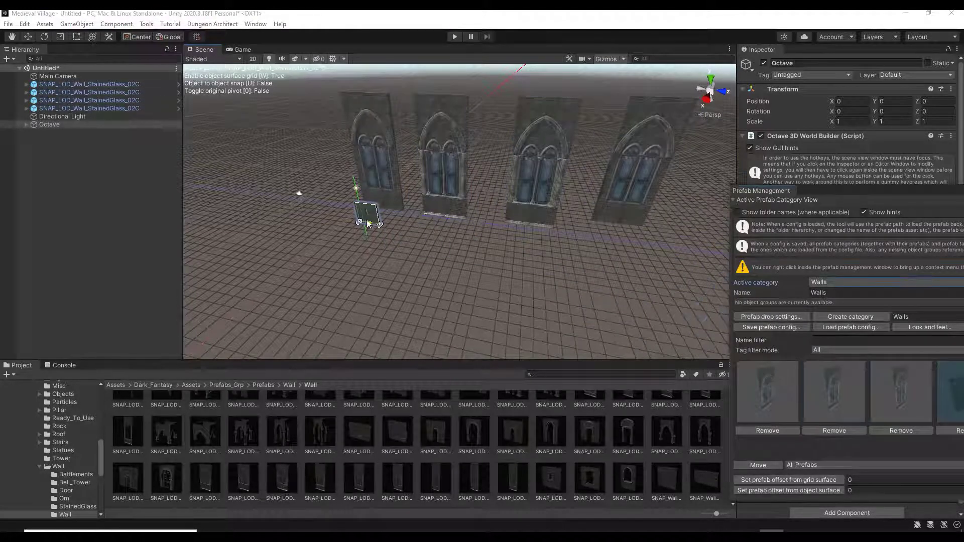
left_click(436, 248)
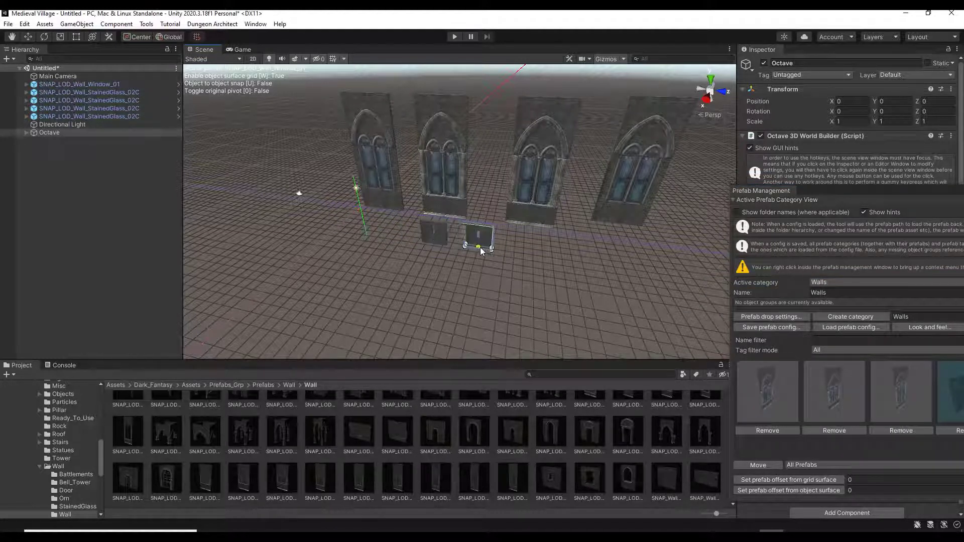
left_click(483, 257)
left_click(554, 267)
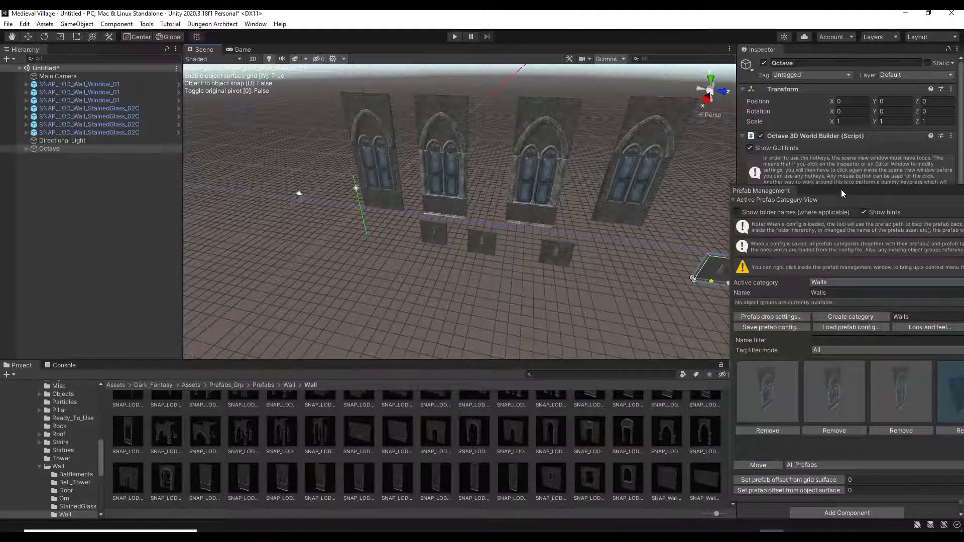
Bring the Prefab Management window back fully into view and look over the Walls category's prefabs and offset settings
left_click_drag(842, 189, 288, 69)
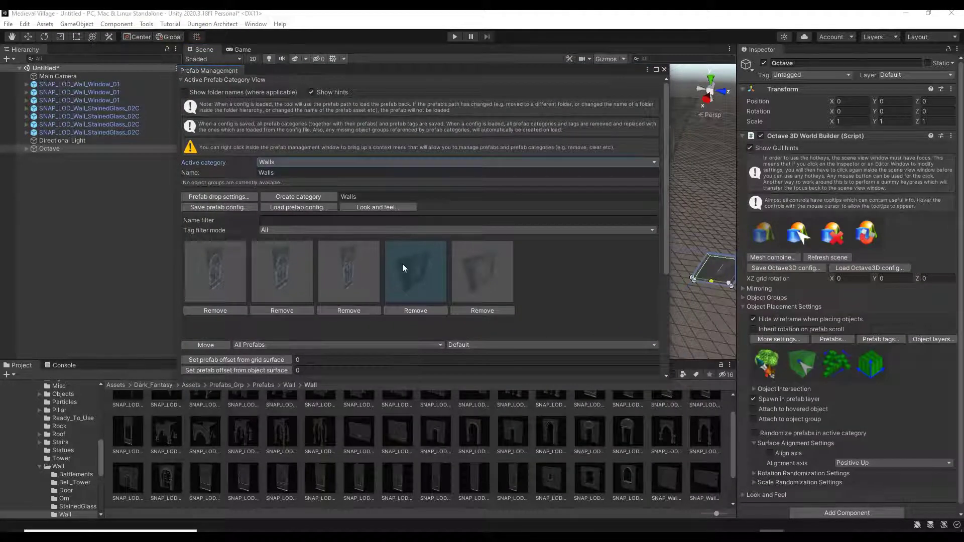
scroll(525, 286, "down", 4)
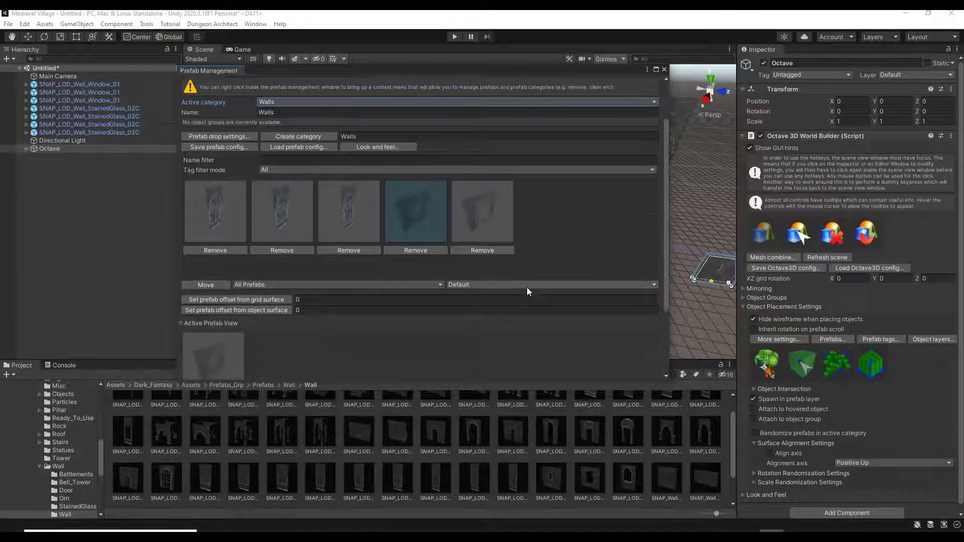
scroll(374, 314, "up", 2)
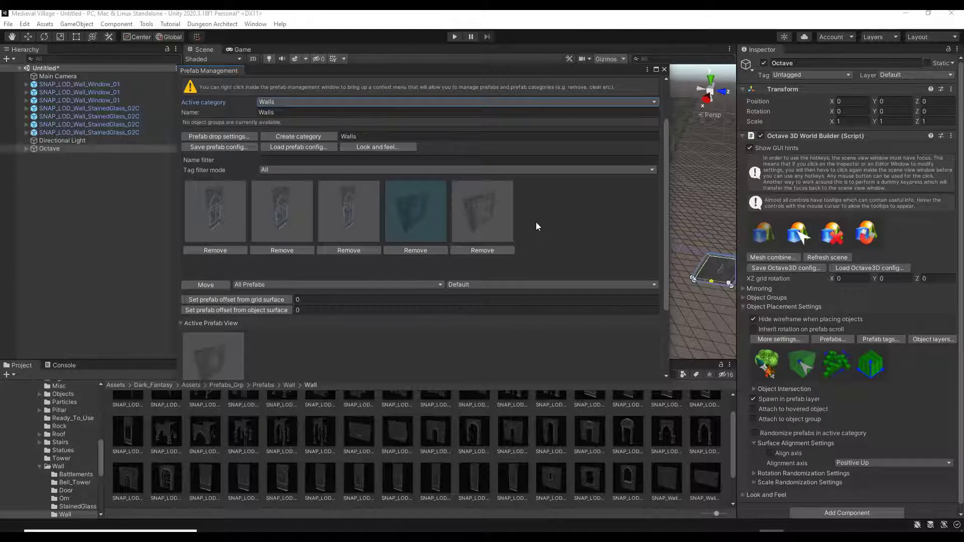
Move the Prefab Management window clear of the scene and load the whole Wall subfolder of prefabs into it as its own category
left_click(68, 513)
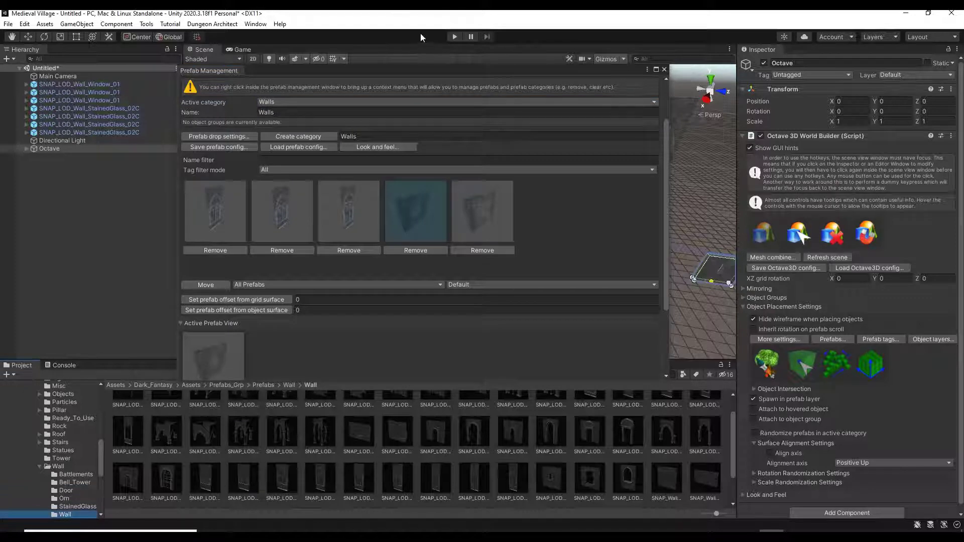
left_click_drag(391, 70, 696, 54)
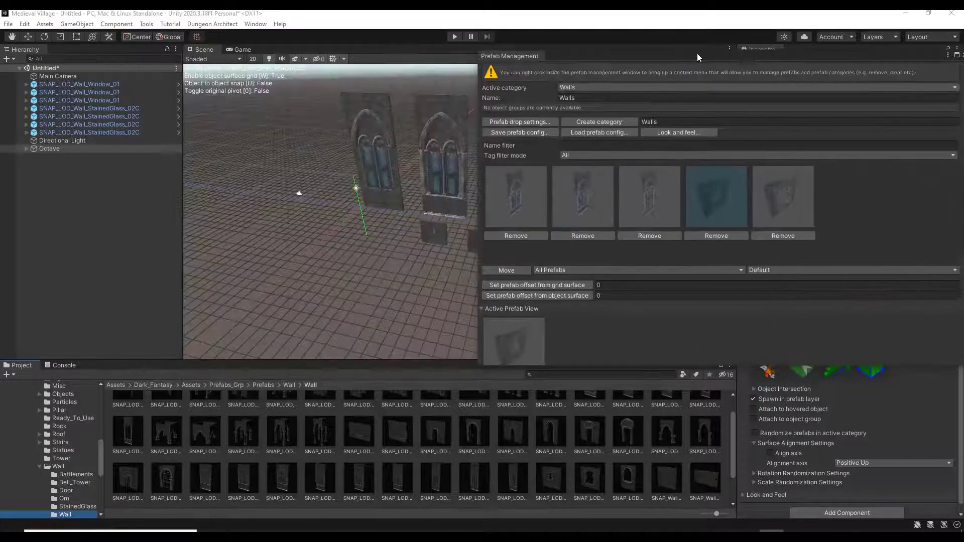
scroll(191, 462, "up", 1)
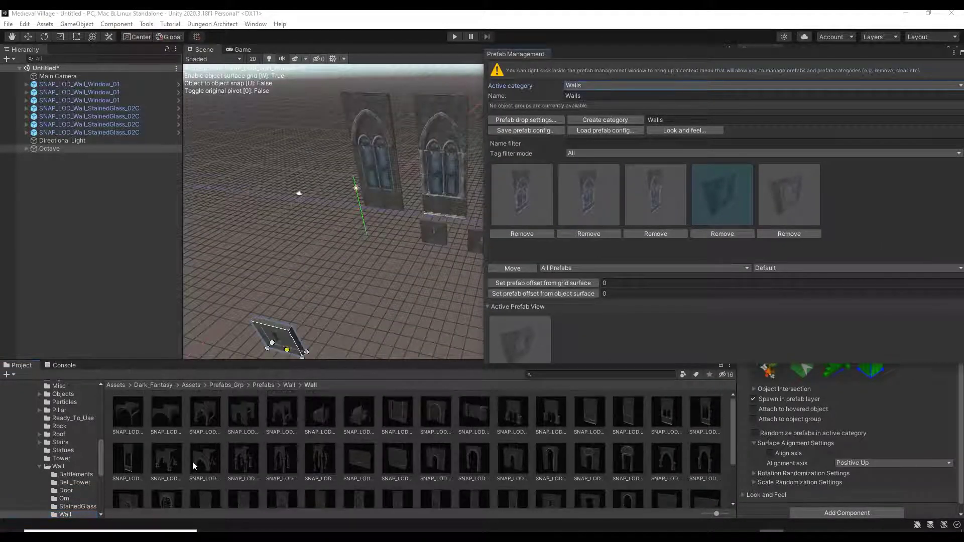
left_click(61, 514)
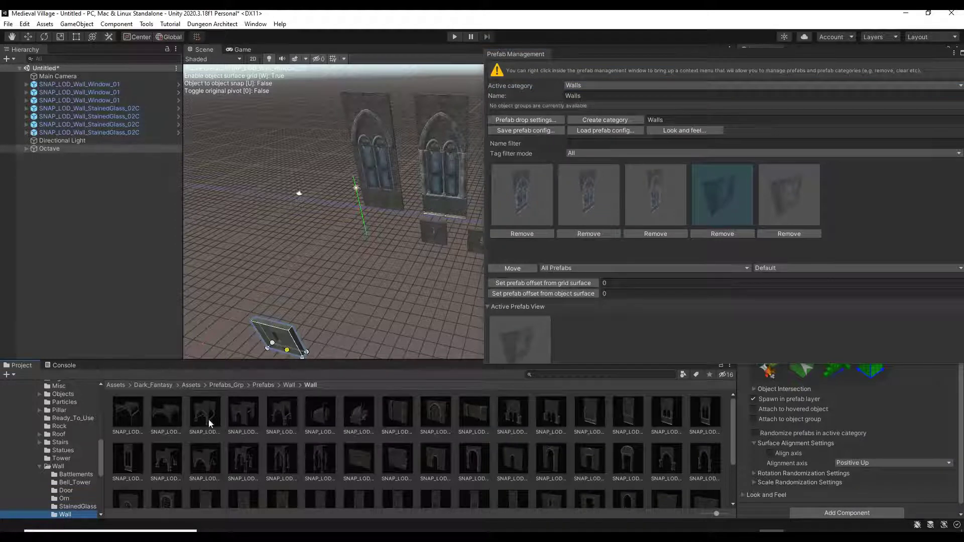
left_click(290, 384)
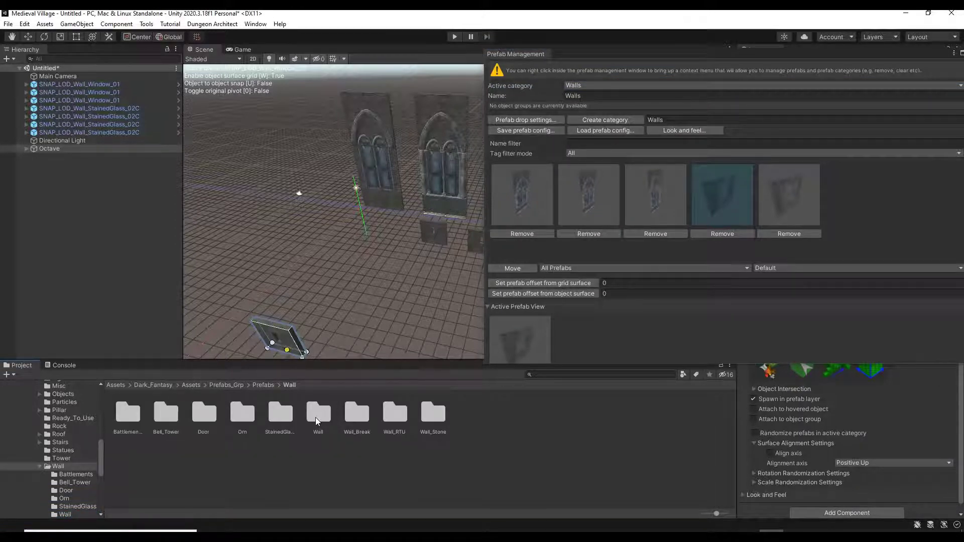
left_click_drag(317, 425, 527, 267)
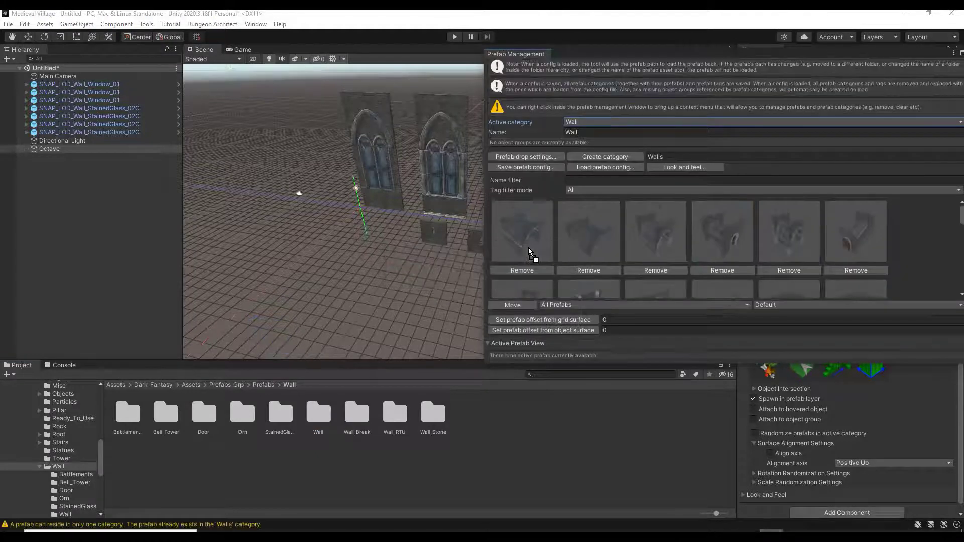
Place one SNAP_LOD_Wall_Window_03 and one SNAP_Wall_01 from the Wall category beside the existing window walls on the grid
scroll(653, 246, "down", 5)
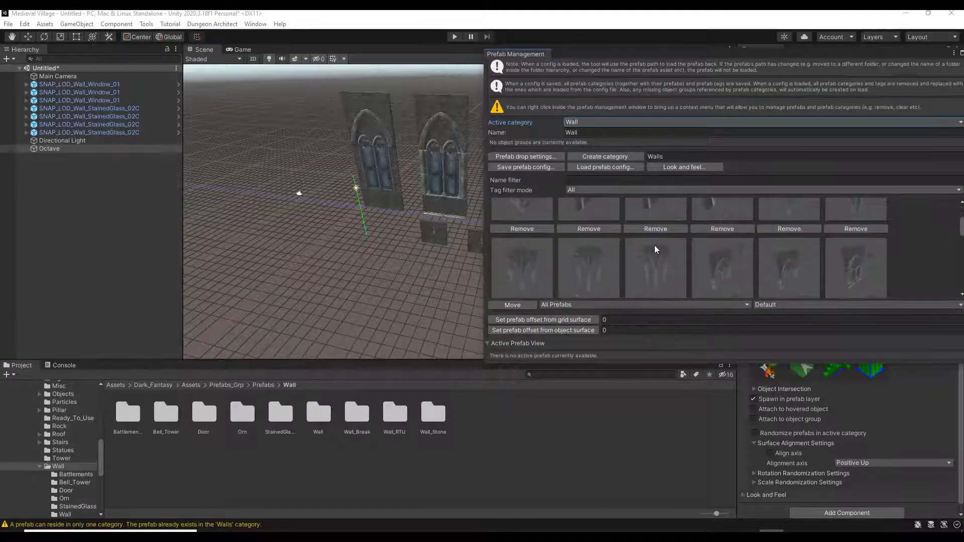
scroll(663, 248, "down", 5)
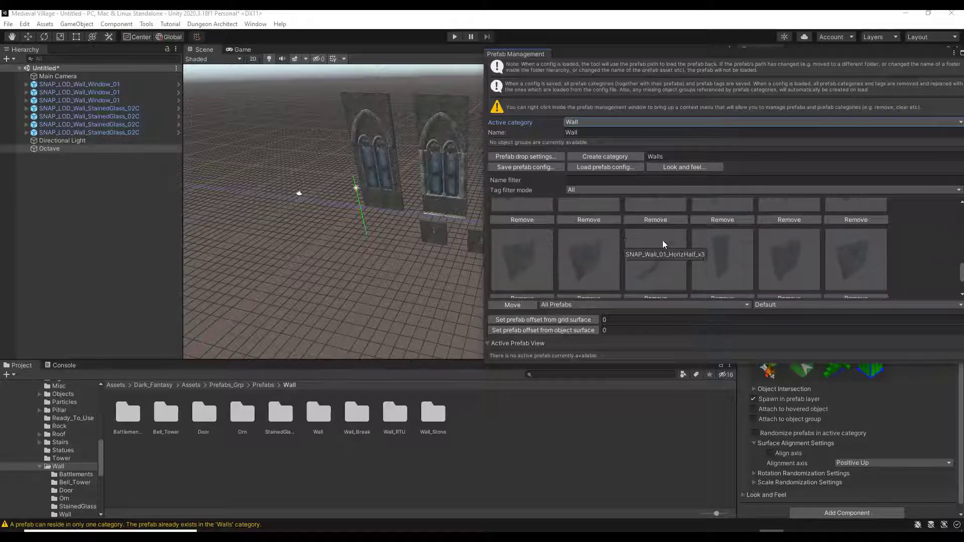
scroll(655, 251, "up", 2)
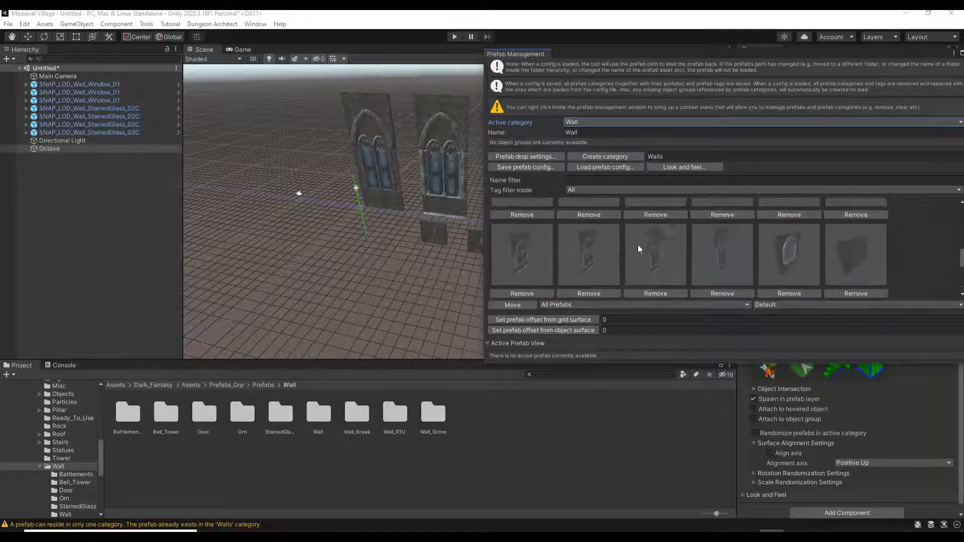
left_click(796, 243)
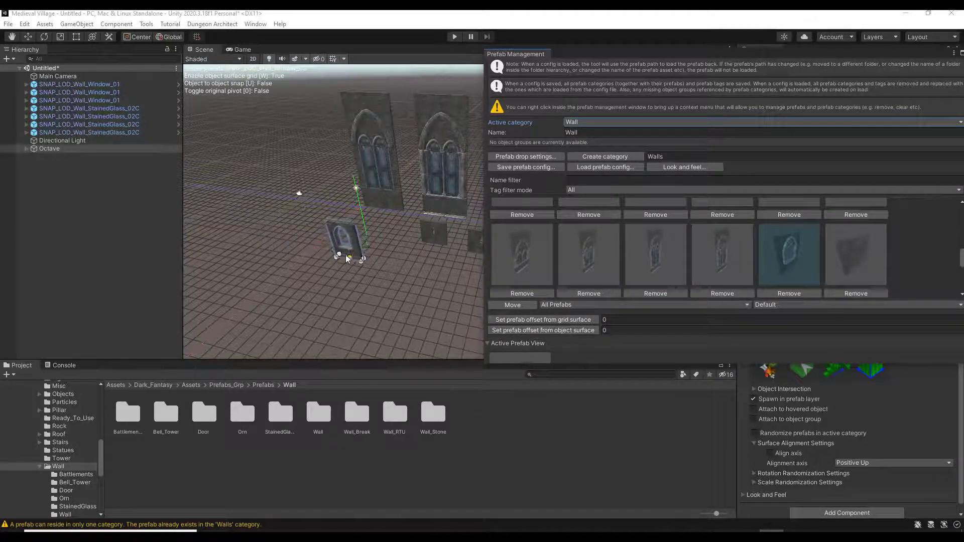
left_click(350, 252)
left_click(841, 258)
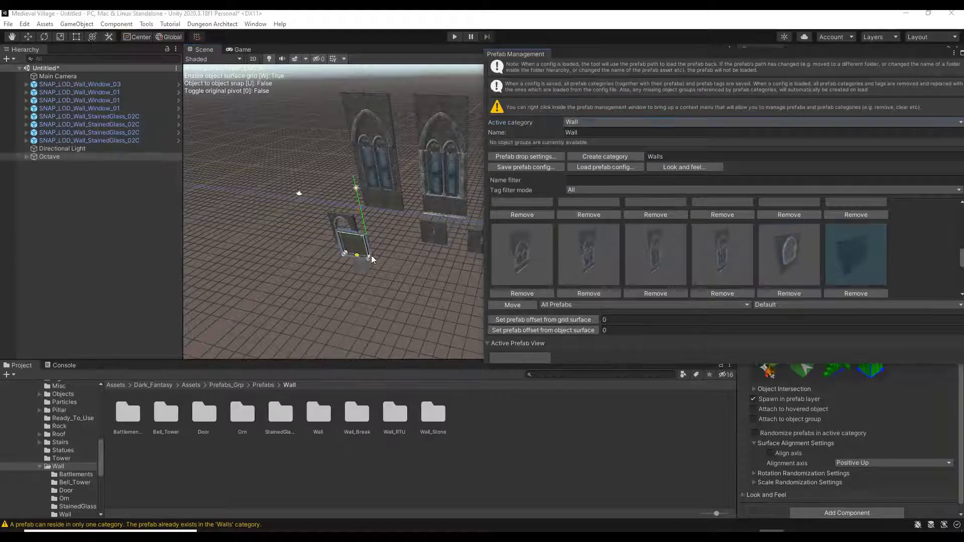
left_click(388, 256)
Remove the redundant Walls category from the prefab manager and check the remaining category list
left_click(602, 122)
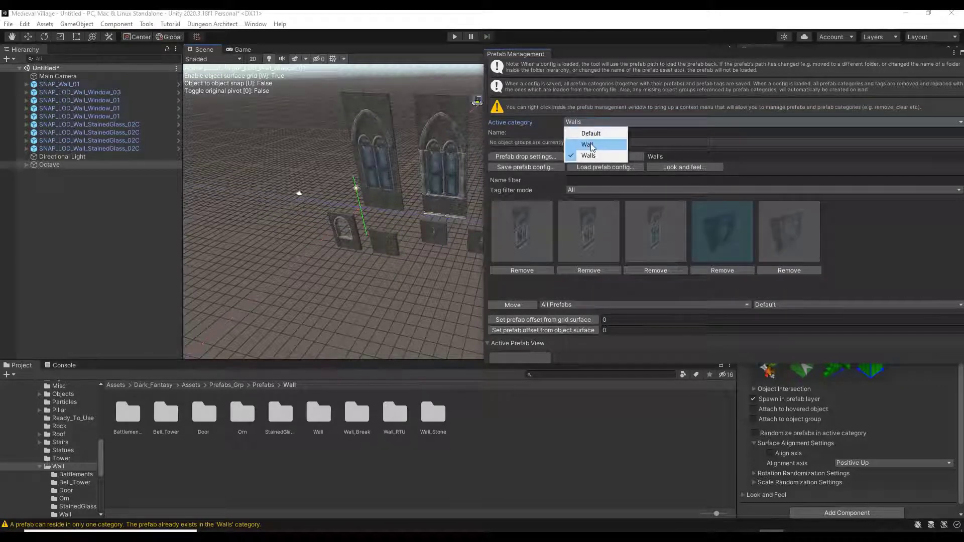
left_click(590, 147)
left_click(589, 122)
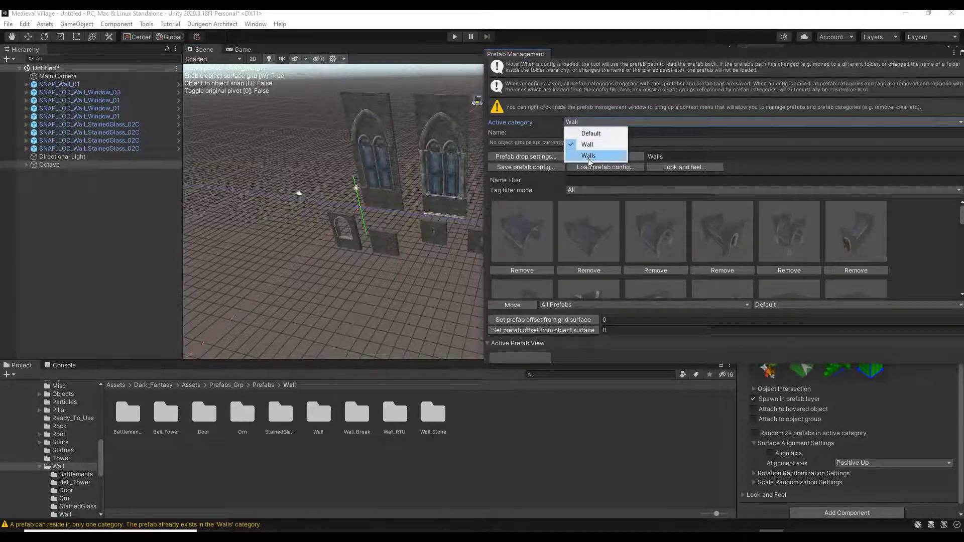
left_click(589, 156)
right_click(863, 218)
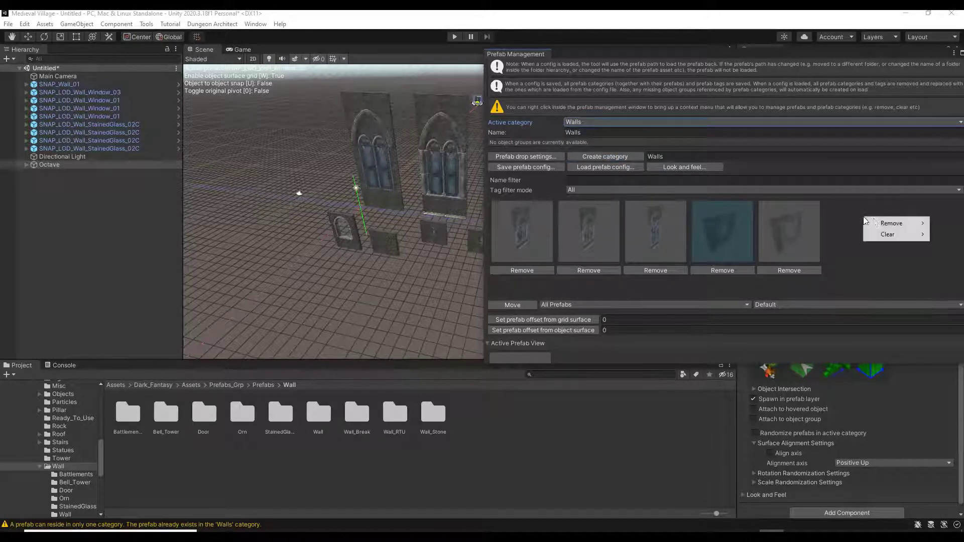
mouse_move(885, 226)
left_click(811, 221)
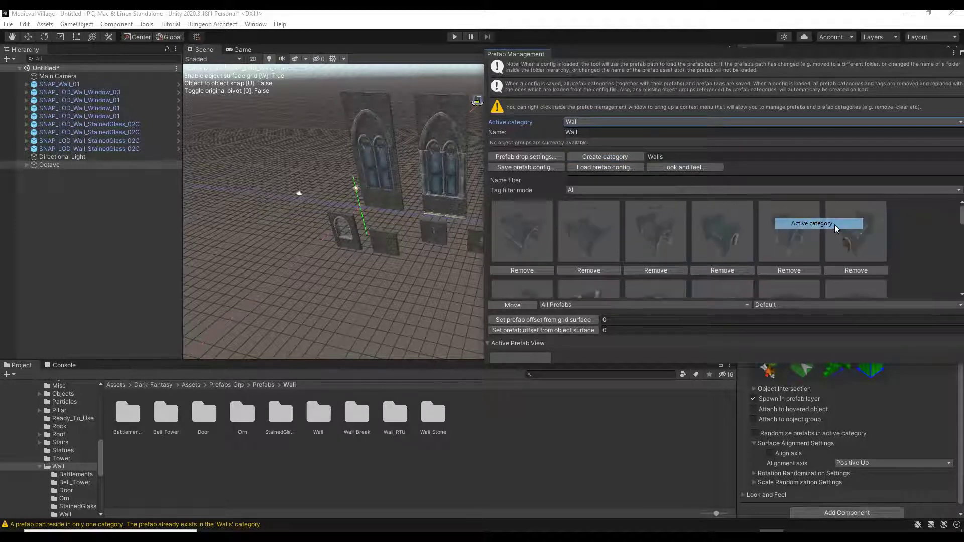
left_click(577, 122)
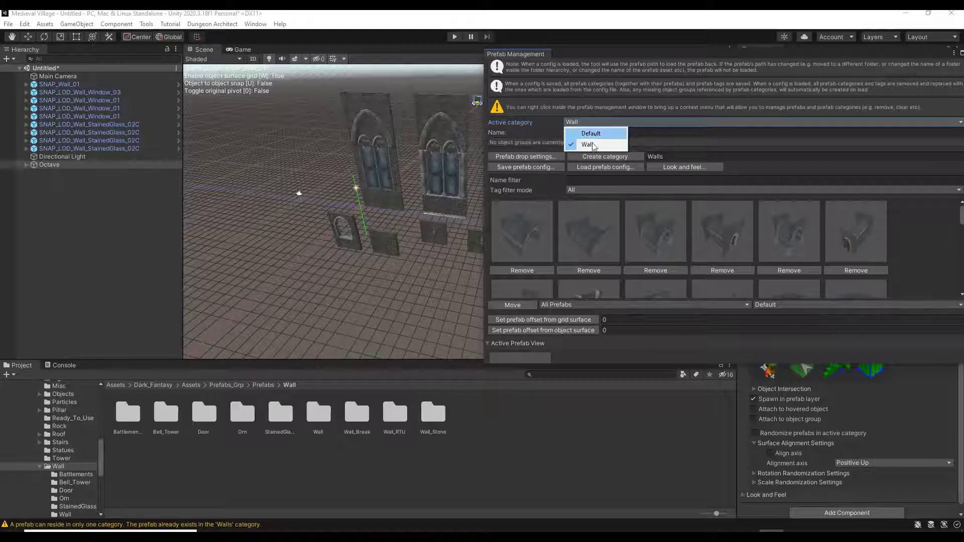
left_click(912, 238)
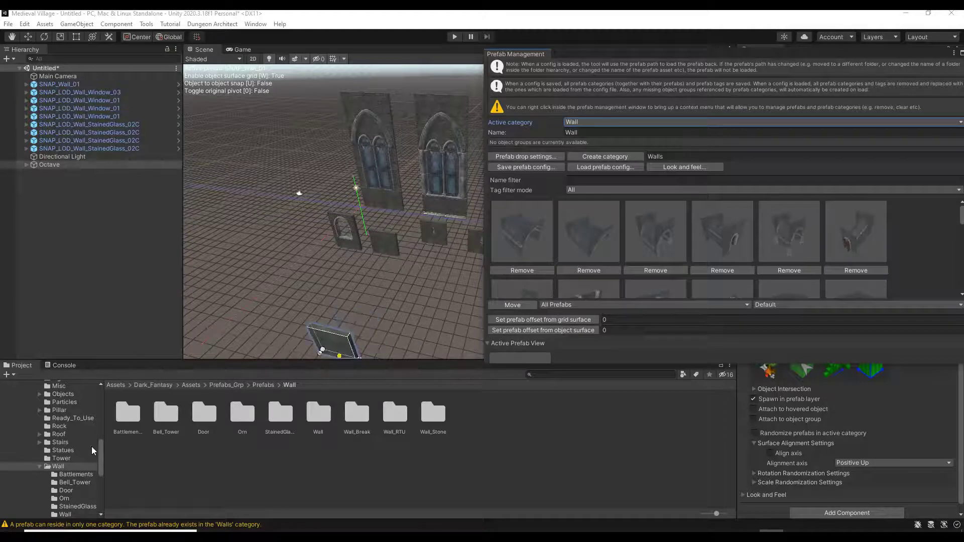
Load the whole Floor folder from Prefabs into the prefab manager so its subfolders become categories
scroll(68, 473, "up", 2)
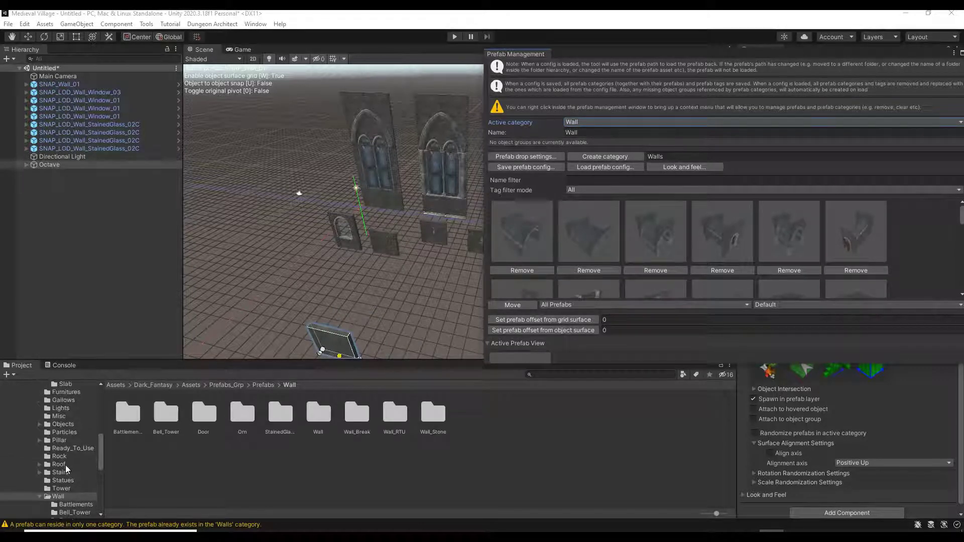
scroll(66, 441, "up", 4)
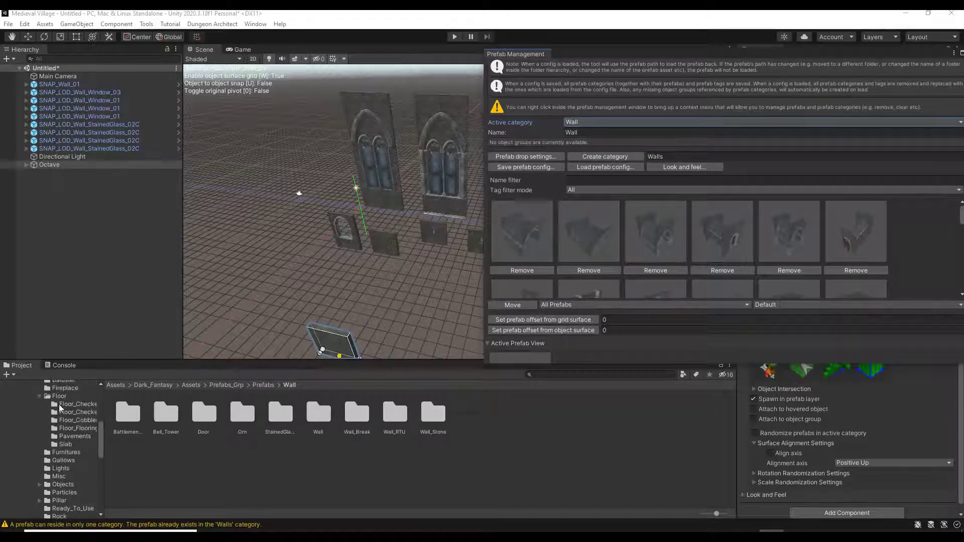
left_click(59, 396)
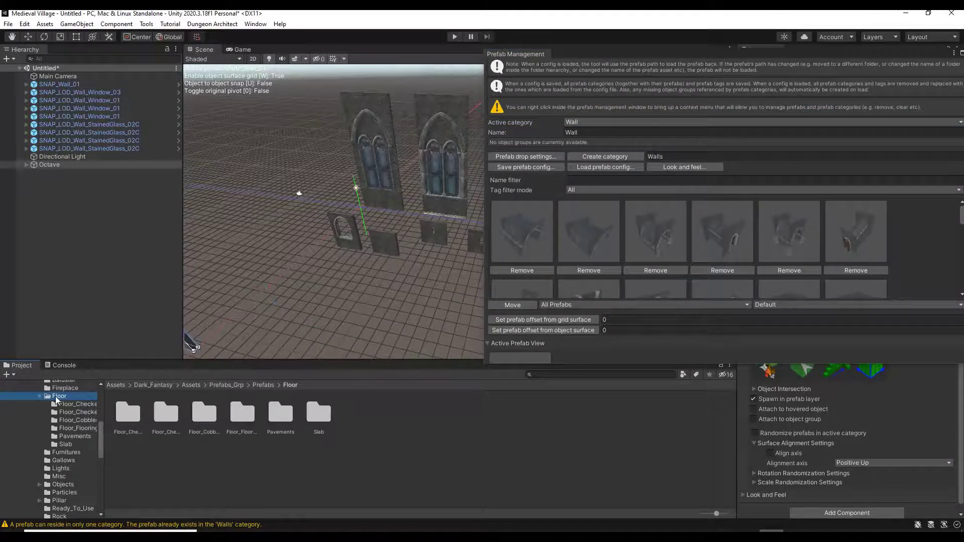
left_click(263, 385)
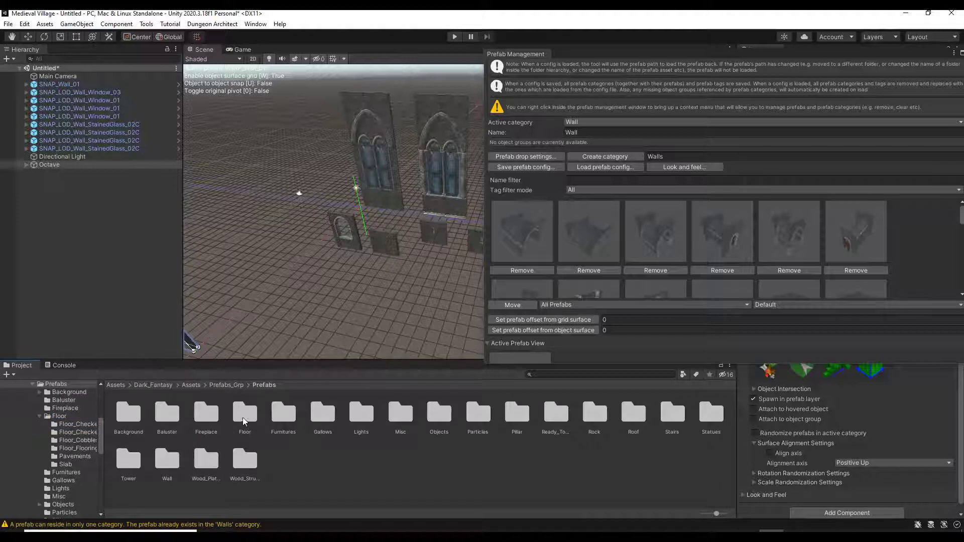
left_click_drag(243, 420, 930, 252)
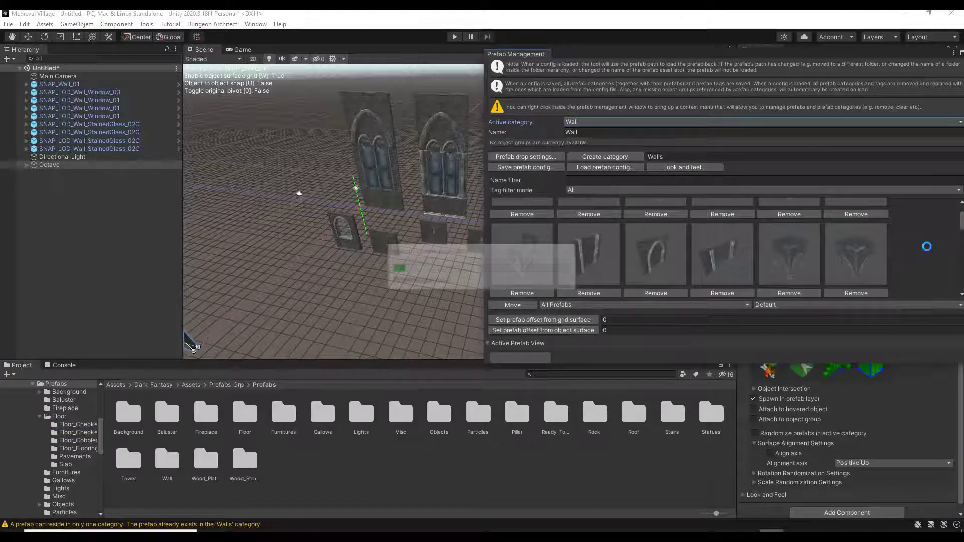
scroll(705, 244, "up", 1)
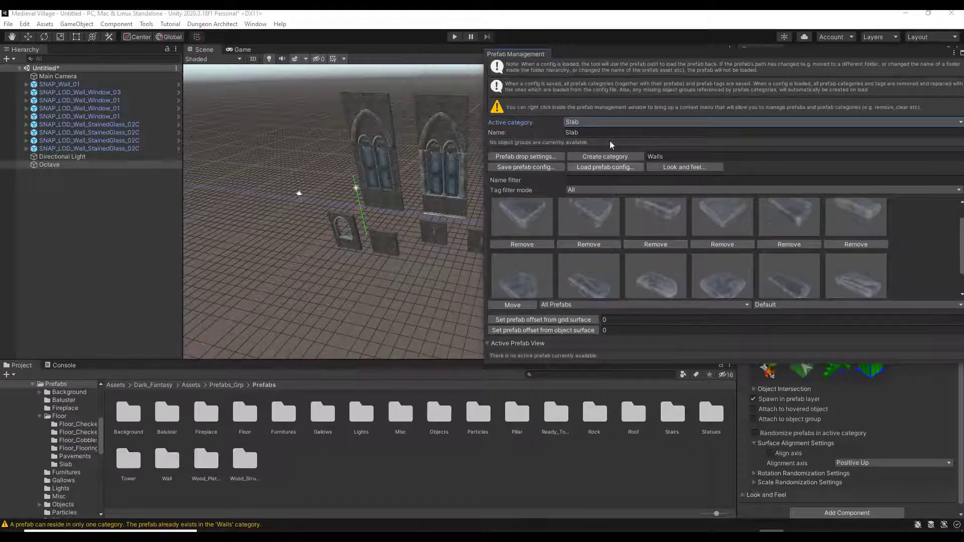
Place one each of SNAP_Floor_01 to SNAP_Floor_04 from the Floor_Checker category in a row on the grid in front of the walls
left_click(593, 123)
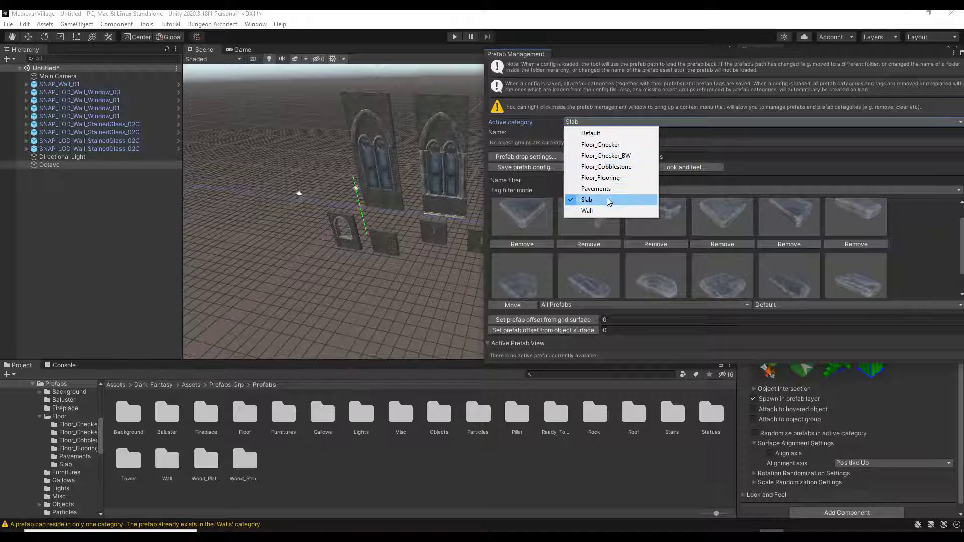
left_click(599, 147)
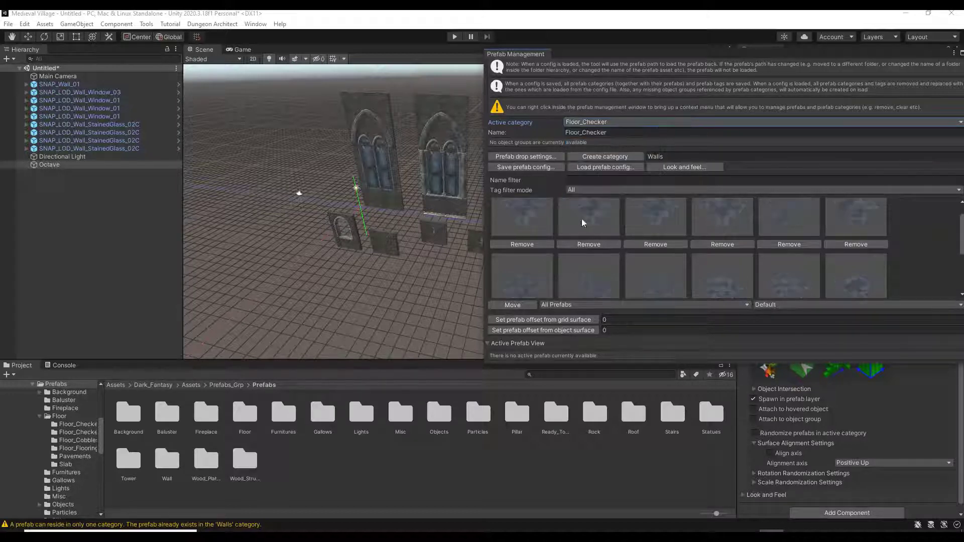
left_click(522, 221)
left_click(279, 277)
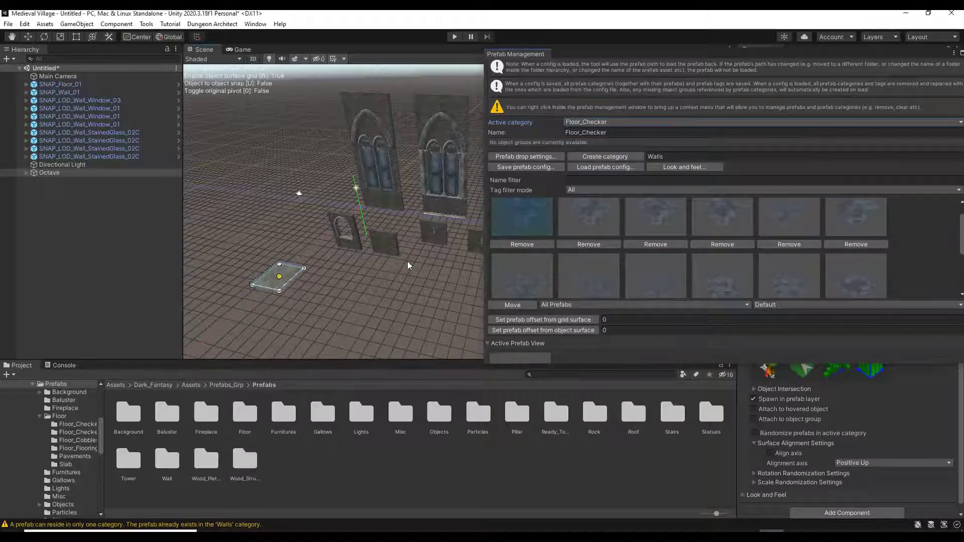
left_click(589, 217)
left_click(317, 281)
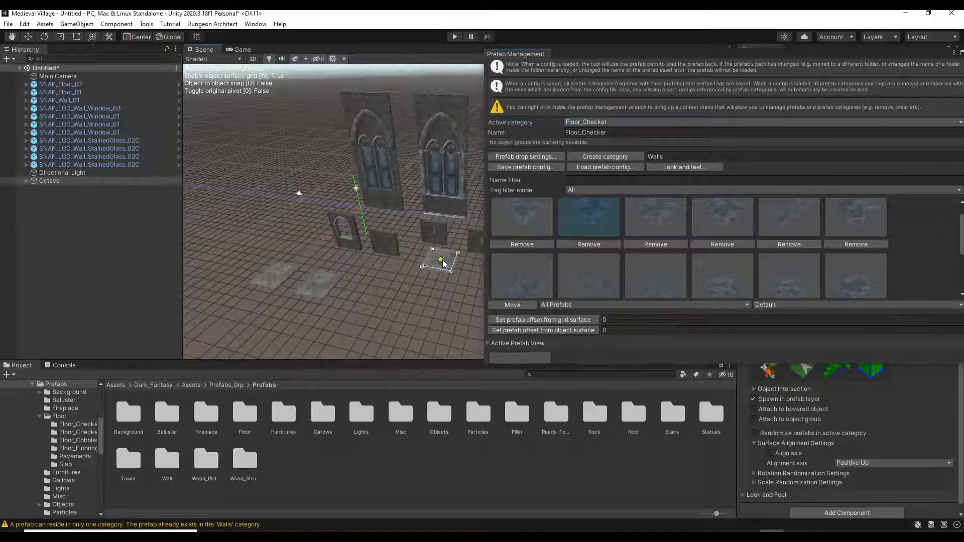
left_click(654, 220)
left_click(374, 294)
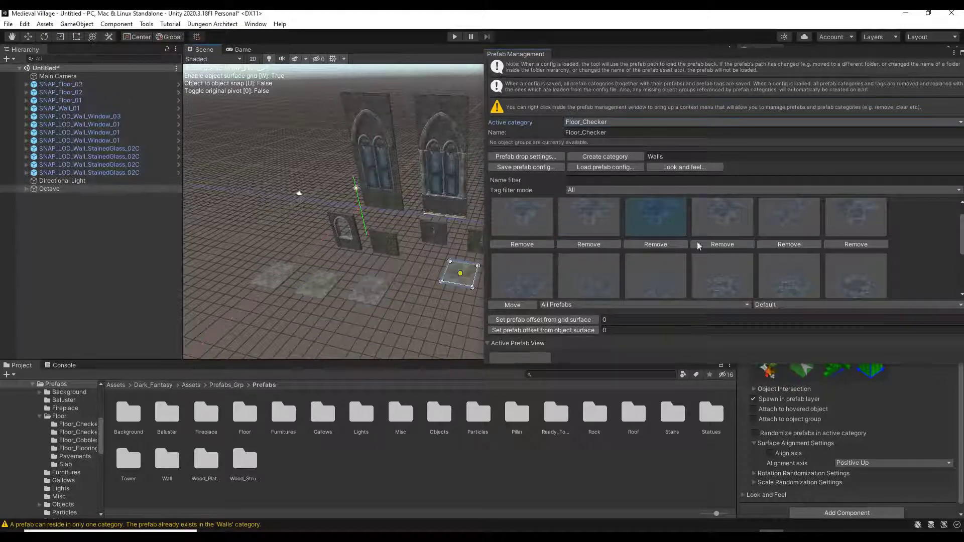
left_click(723, 215)
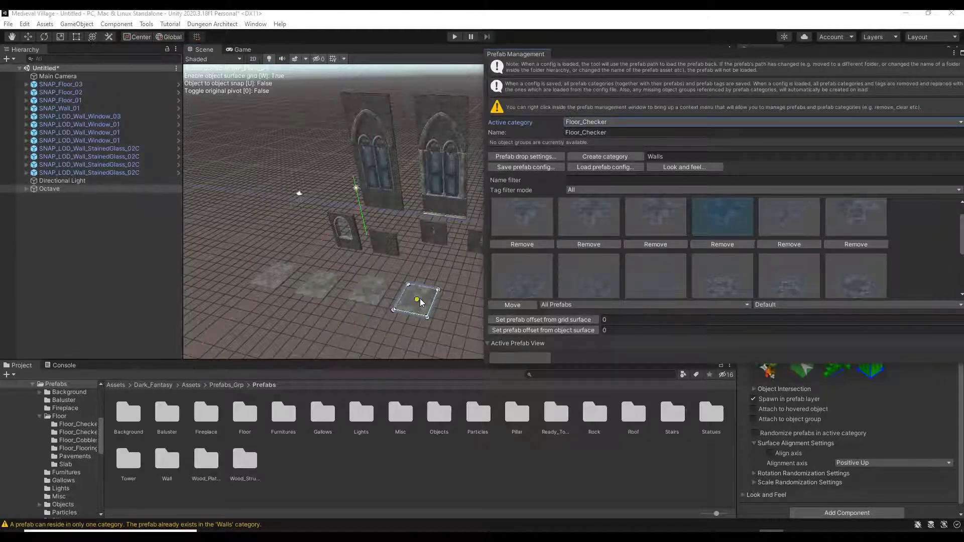
left_click(419, 299)
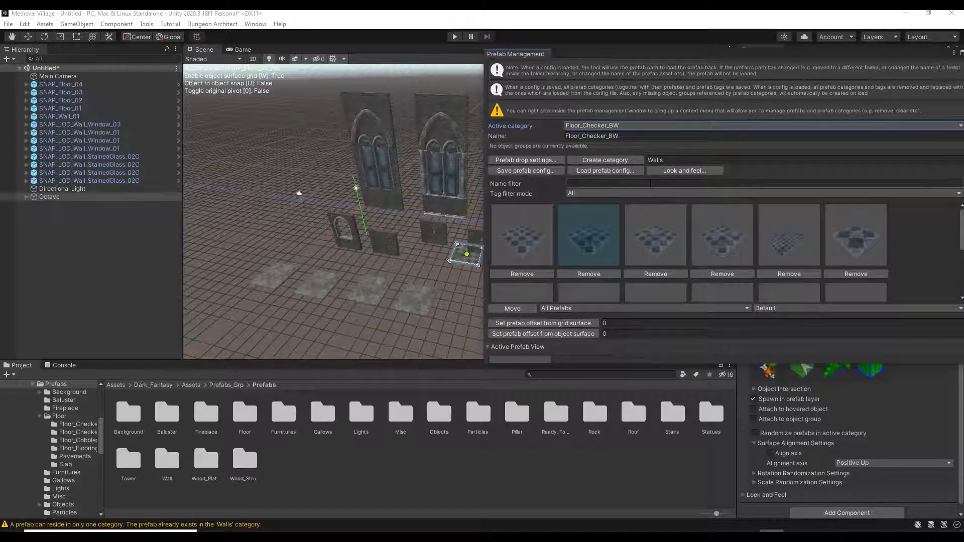
Make Wall the active category and filter its prefabs by the name "corridor"
left_click(578, 126)
left_click(588, 215)
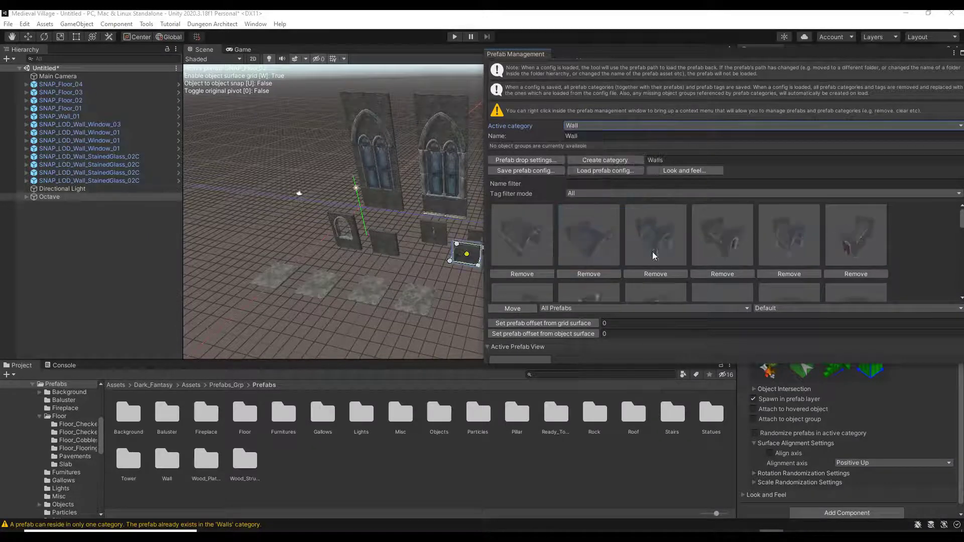
scroll(591, 236, "down", 1)
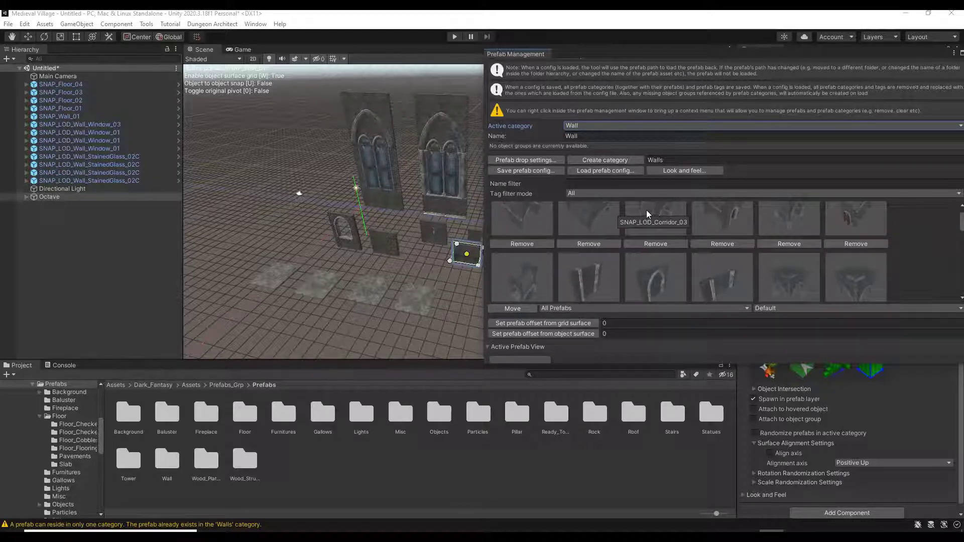
left_click(574, 184)
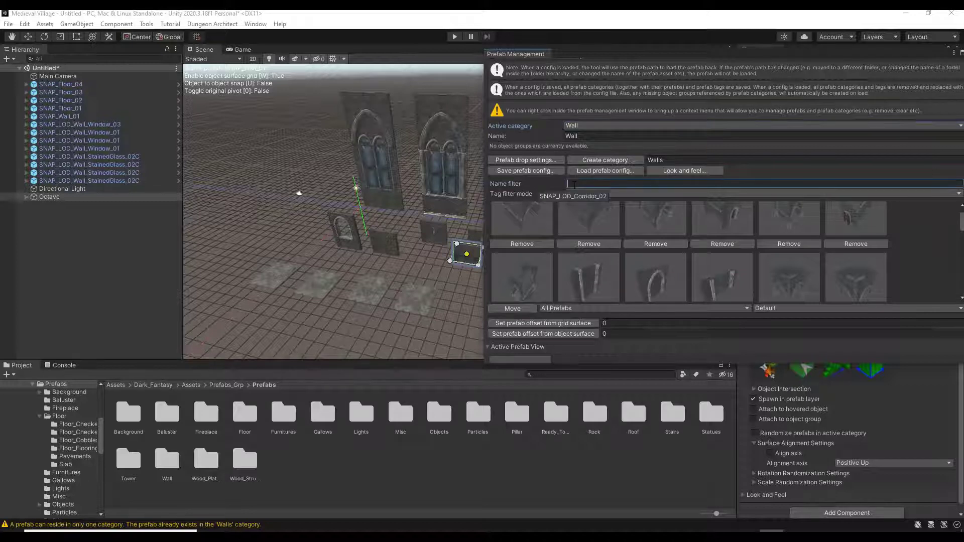
type("corridor")
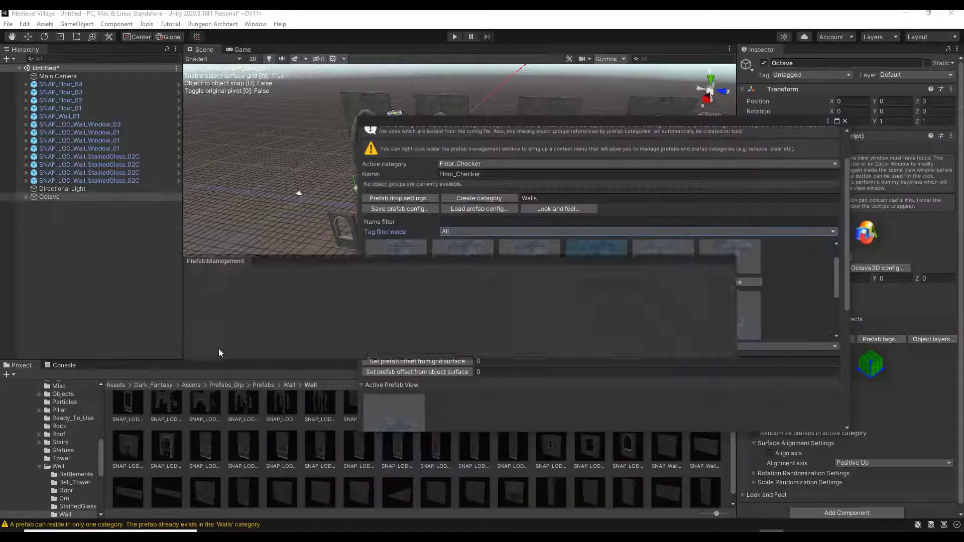
Dock the Prefab Management window alongside Project and Console
left_click_drag(219, 348, 100, 365)
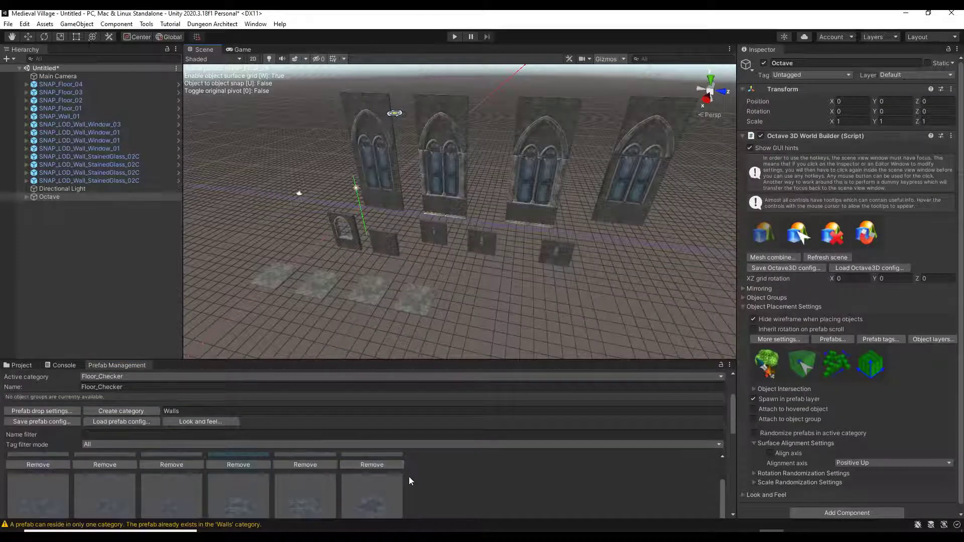
Create a new scene from the Basic (Built-in) template without saving the current scene
left_click(8, 24)
left_click(28, 36)
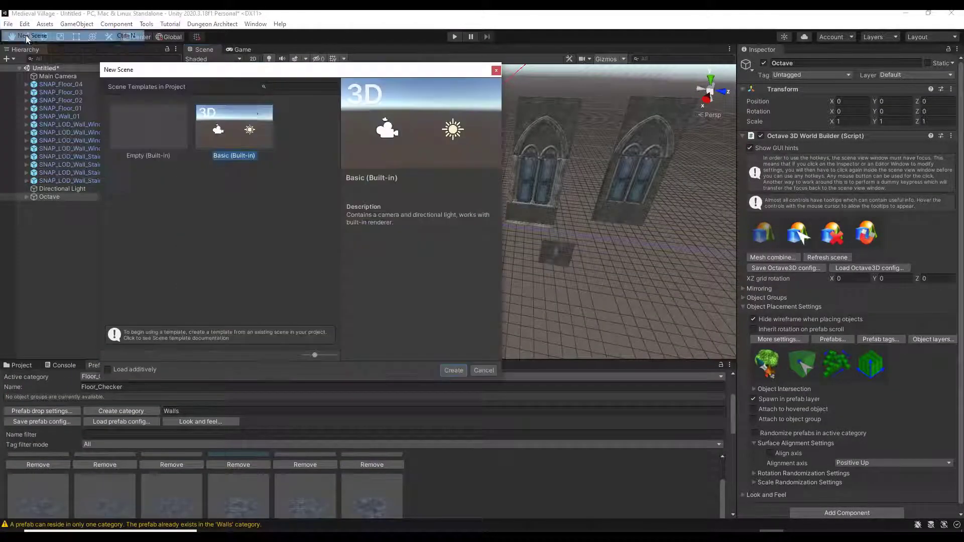
double_click(225, 117)
left_click(510, 293)
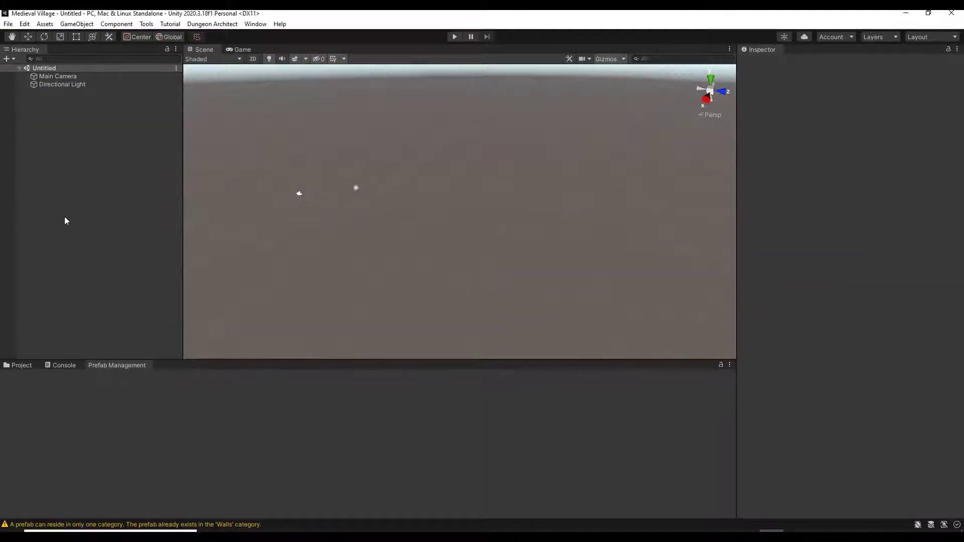
Create an empty game object named Octave and add the Octave 3D World Builder component to it
right_click(59, 105)
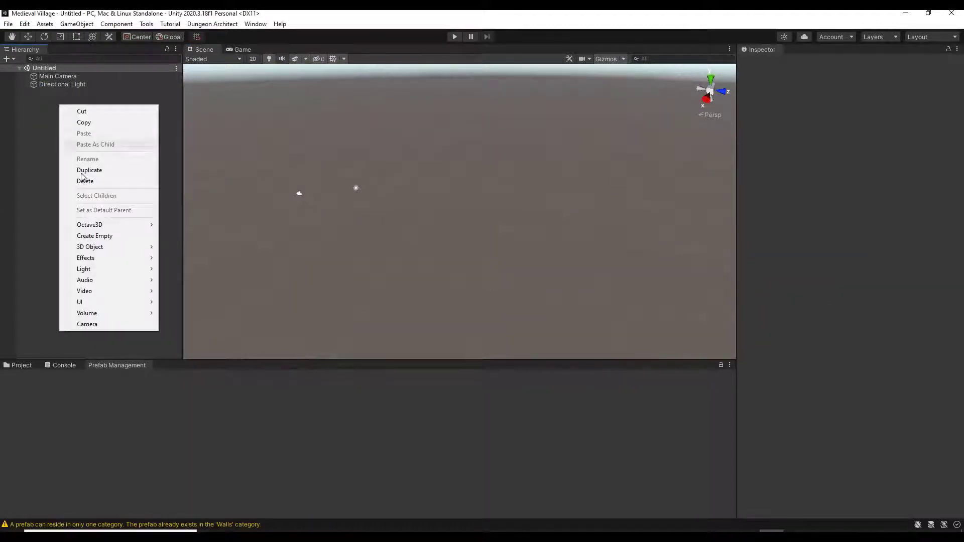
left_click(93, 236)
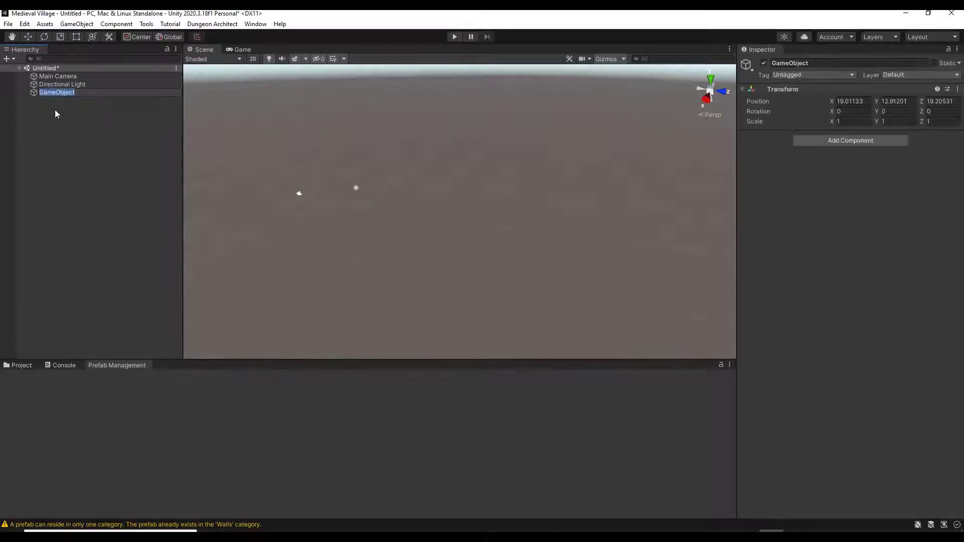
type("Octave")
key("Return")
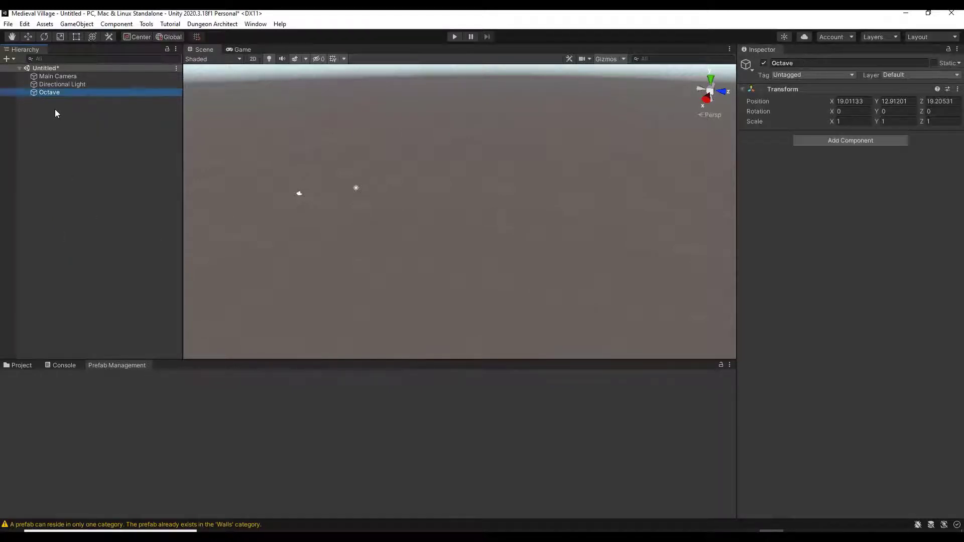
left_click(857, 140)
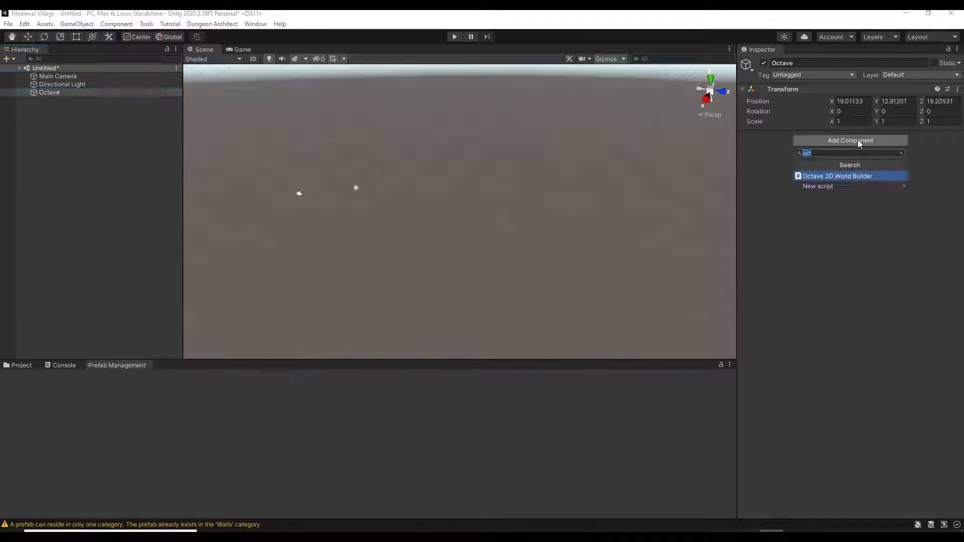
left_click(848, 175)
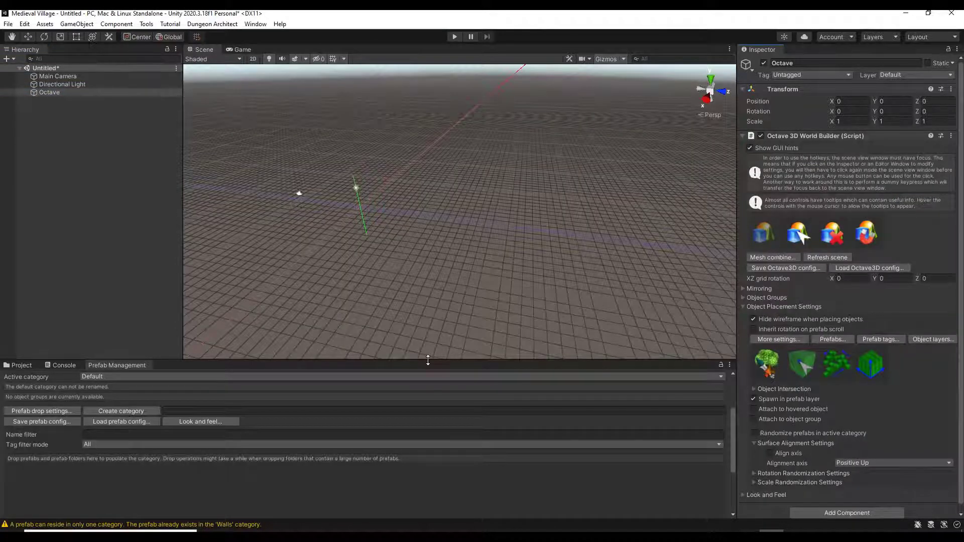
Enlarge the Prefab Management area and make Floor_Checker the active category to browse its prefabs
left_click_drag(428, 360, 428, 322)
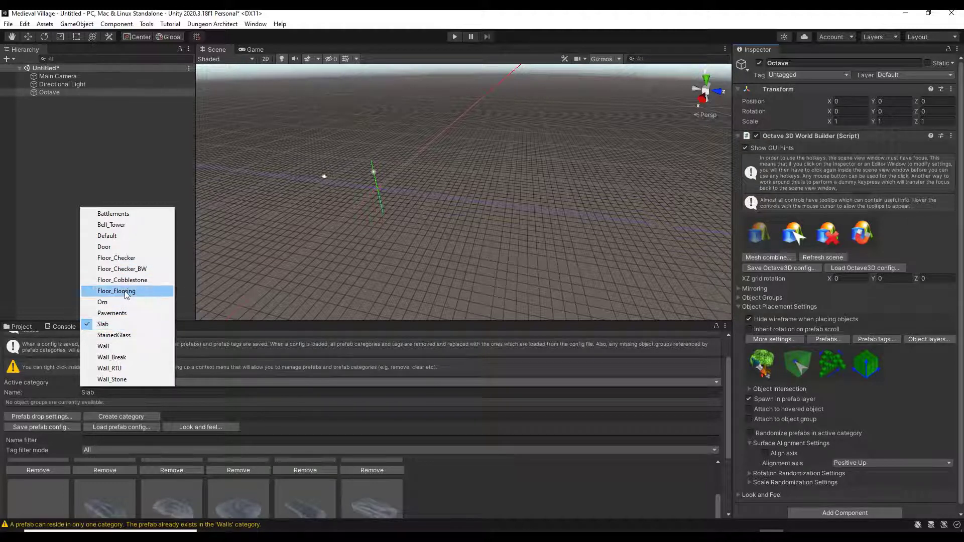
left_click(126, 258)
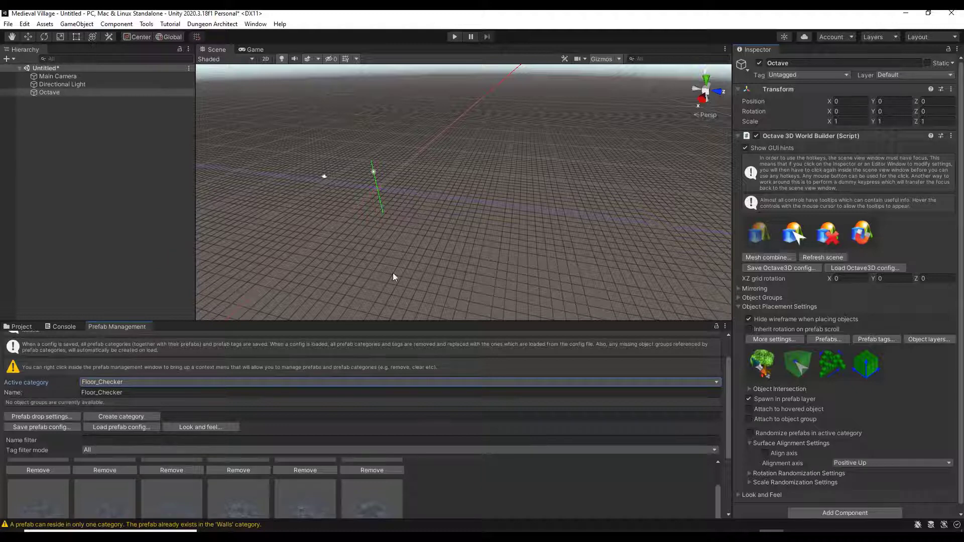
scroll(487, 489, "up", 1)
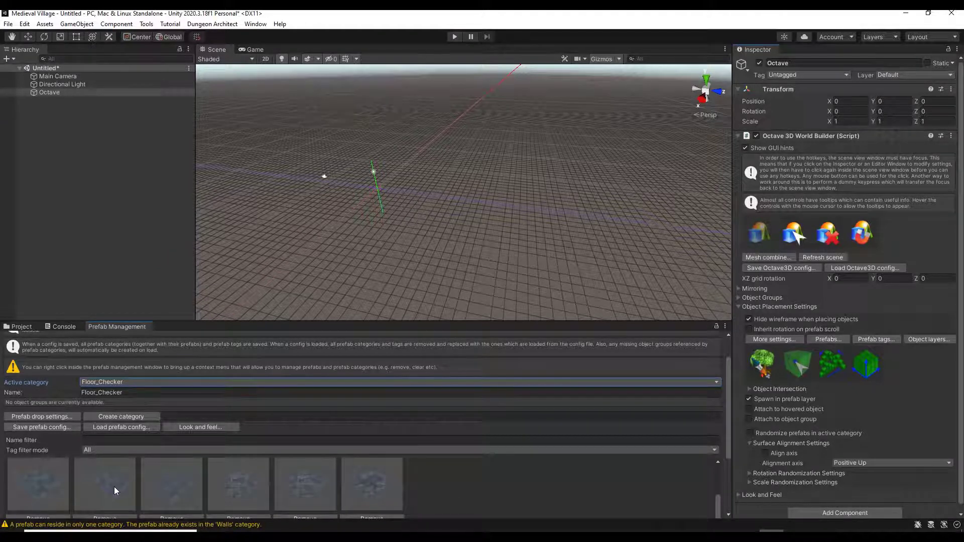
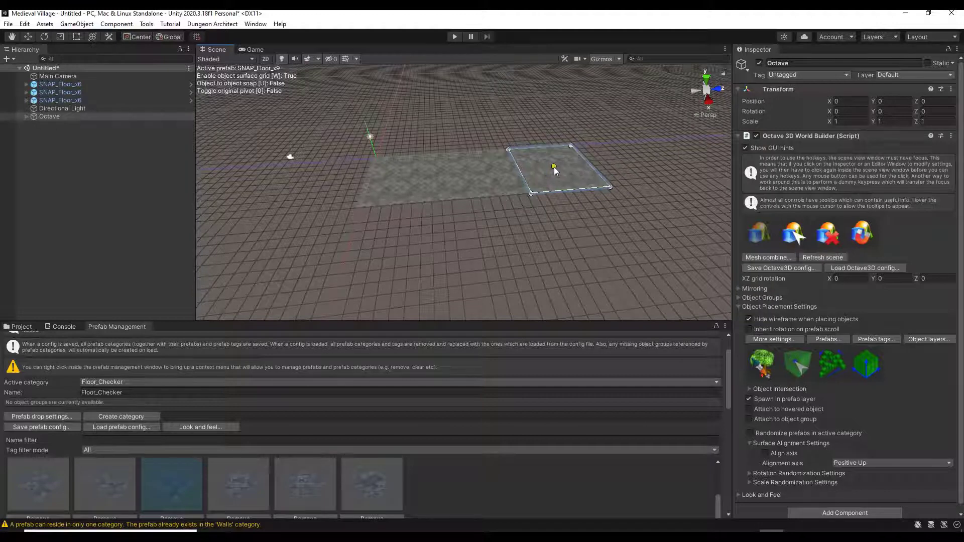
Place a SNAP_Floor_x9 tile at the end of the row of SNAP_Floor_x6 tiles
left_click(553, 166)
right_click_drag(580, 203, 497, 220)
Try rotating the SNAP_Floor_x9 placement guide in fixed steps about the global X, Z and Y axes
key("x")
key("x")
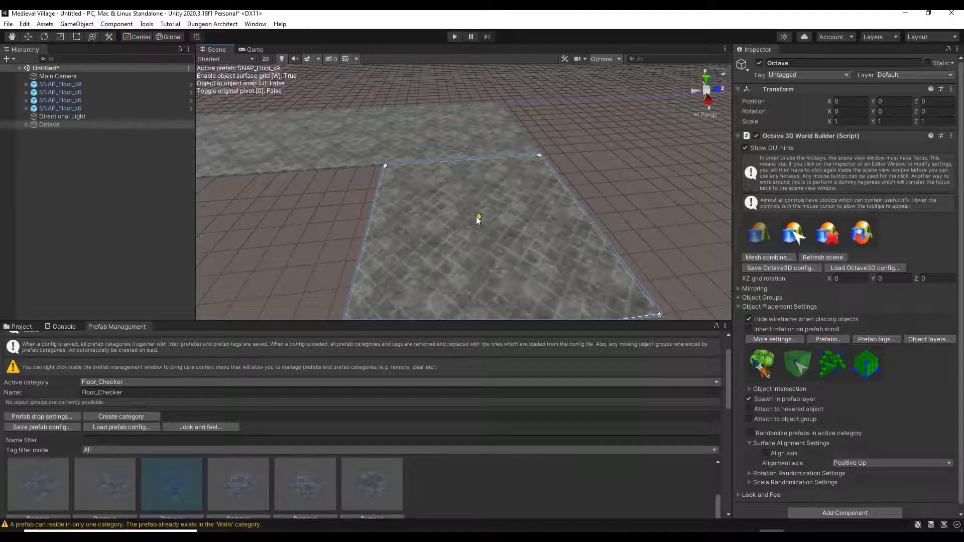
key("x")
key("x")
key("x")
key("x")
key("x")
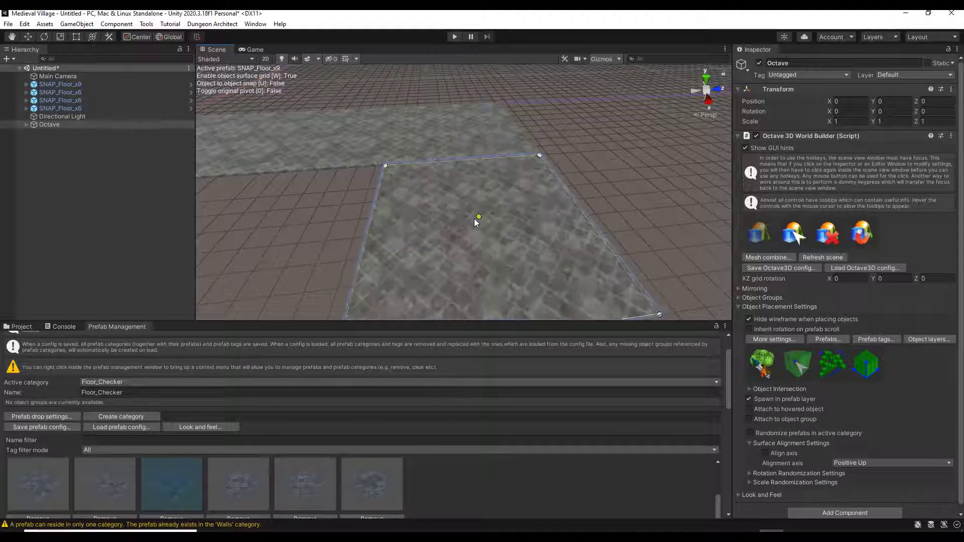
key("x")
key("z")
key("x")
key("x")
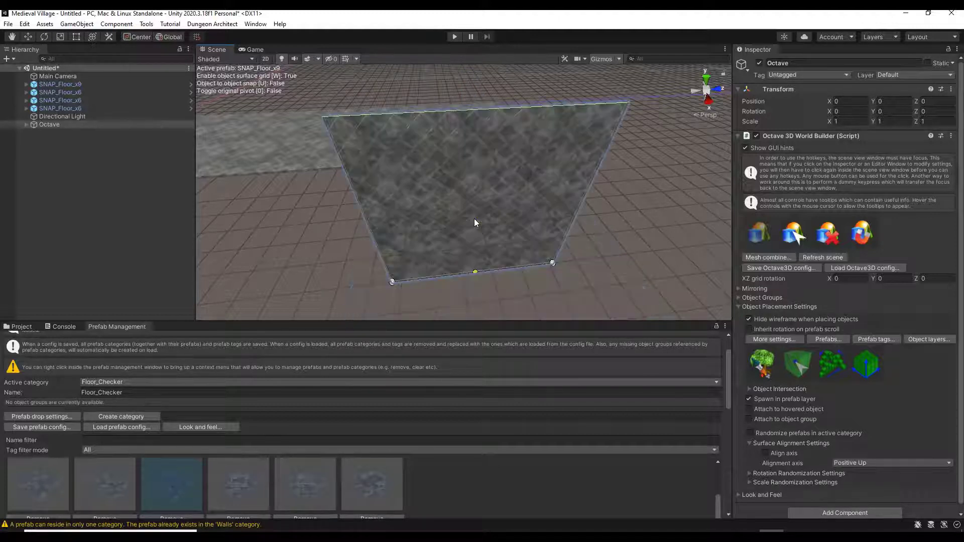
key("x")
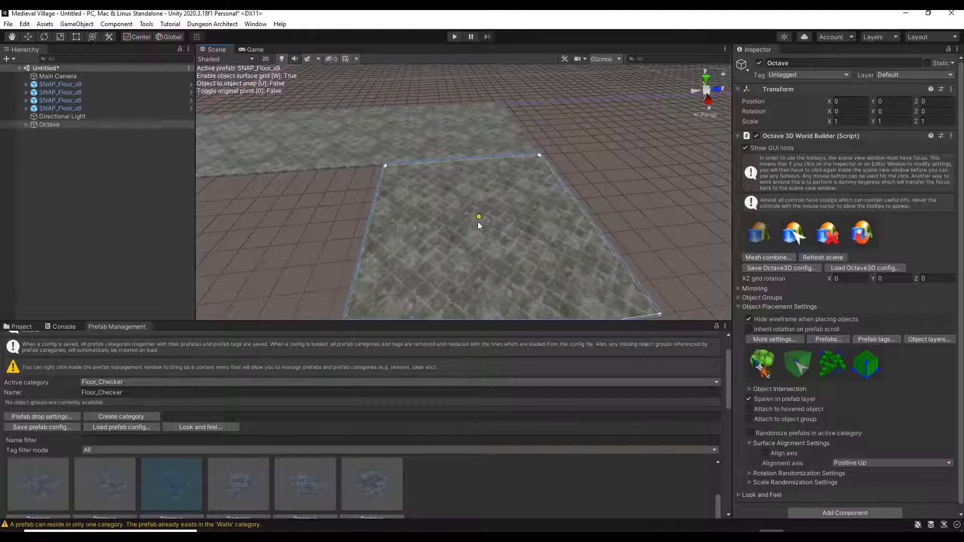
key("y")
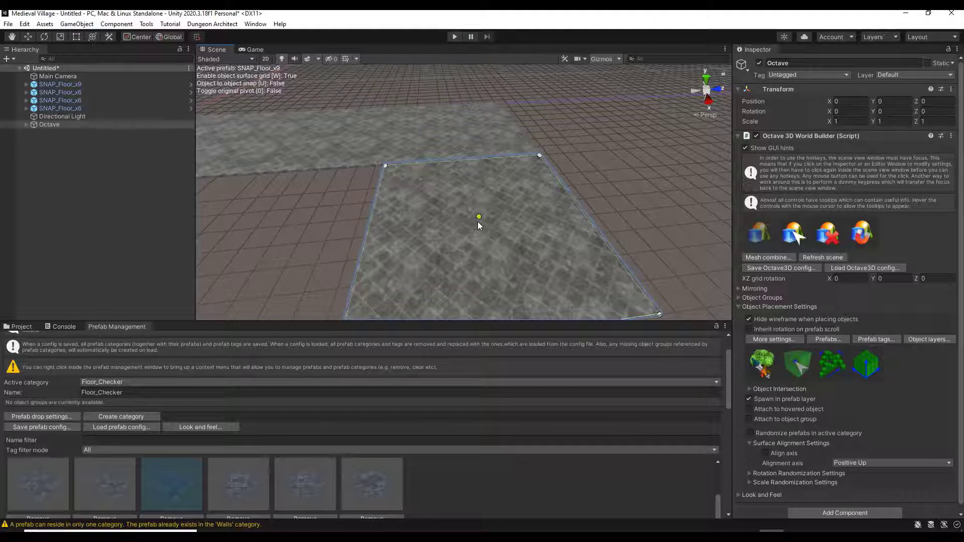
Try freely rotating the SNAP_Floor_x9 placement guide about the global Y axis
key("shift")
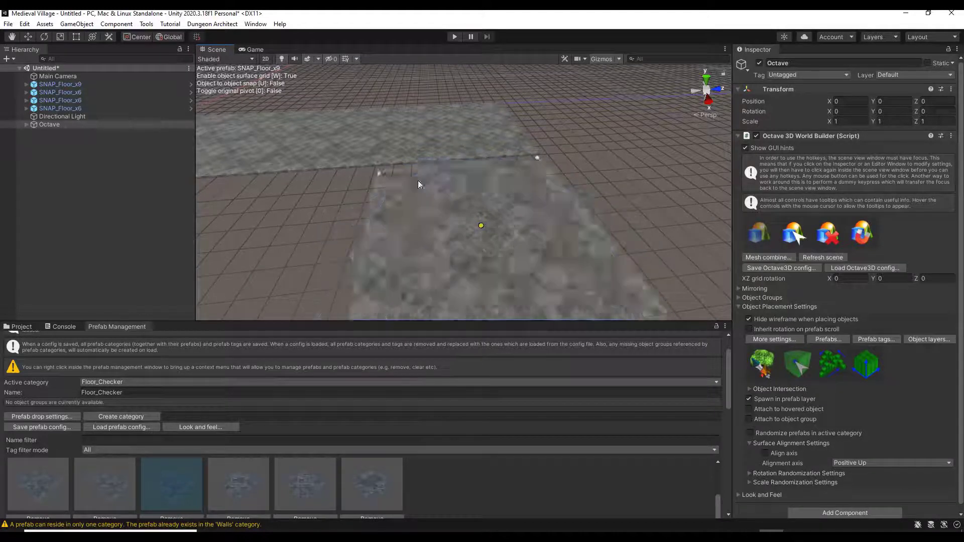
scroll(419, 185, "down", 8, "shift")
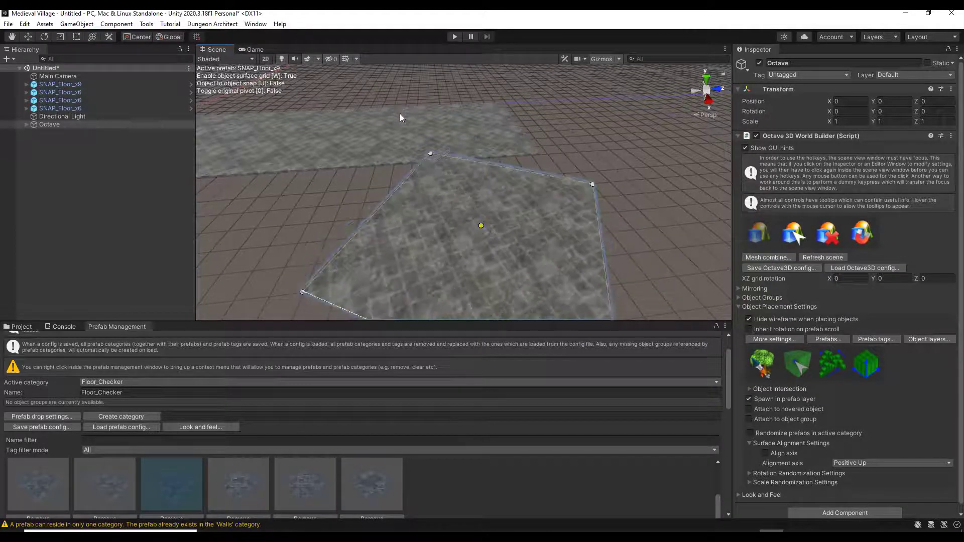
scroll(472, 150, "down", 6, "shift")
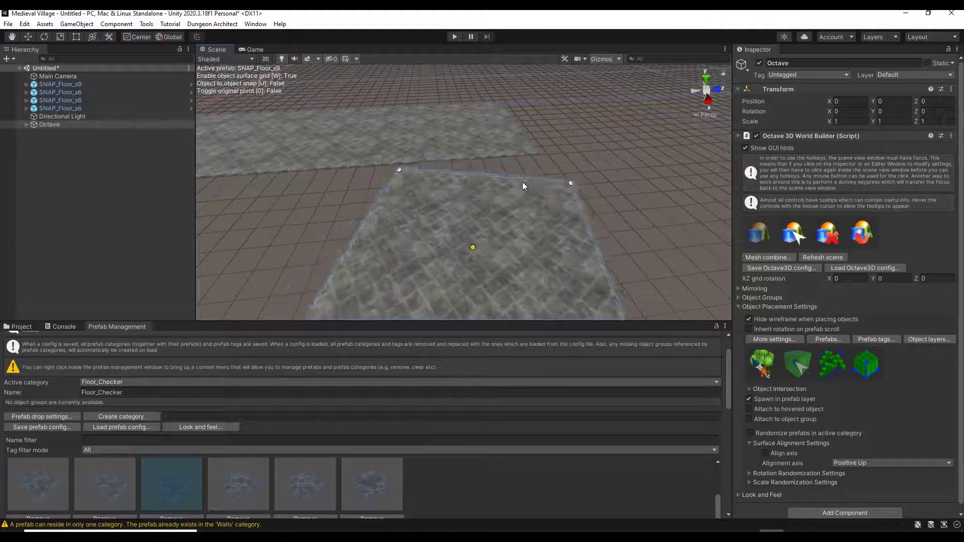
scroll(522, 186, "down", 6, "shift")
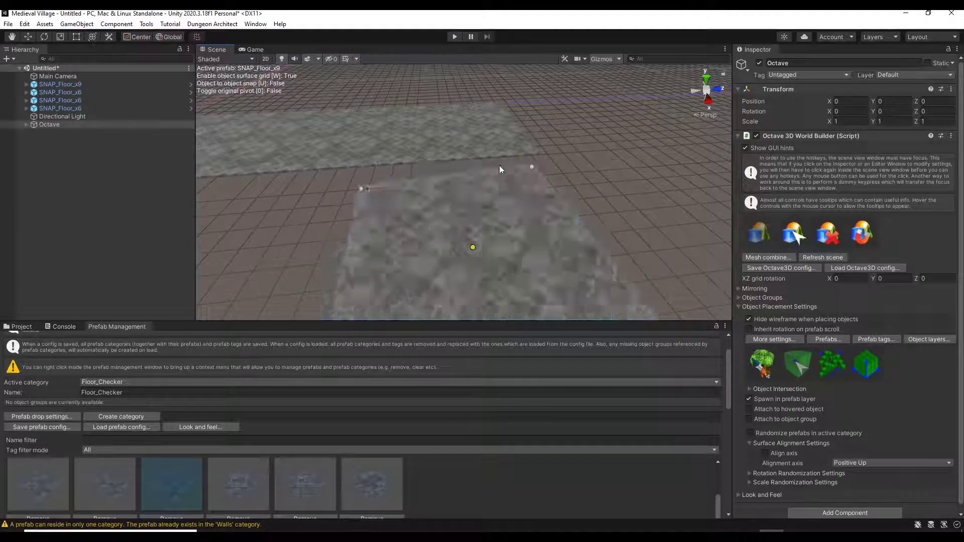
scroll(499, 167, "down", 5, "shift")
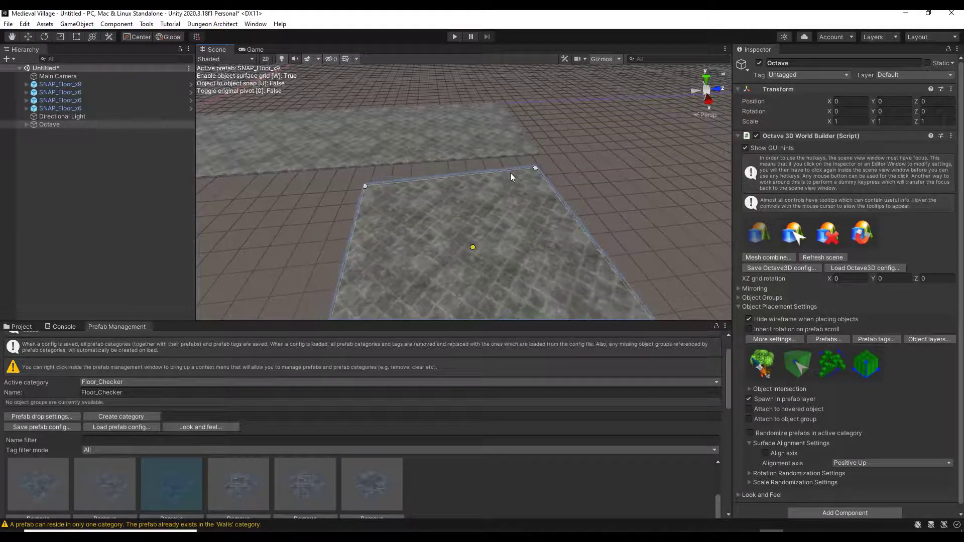
scroll(511, 176, "down", 3, "shift")
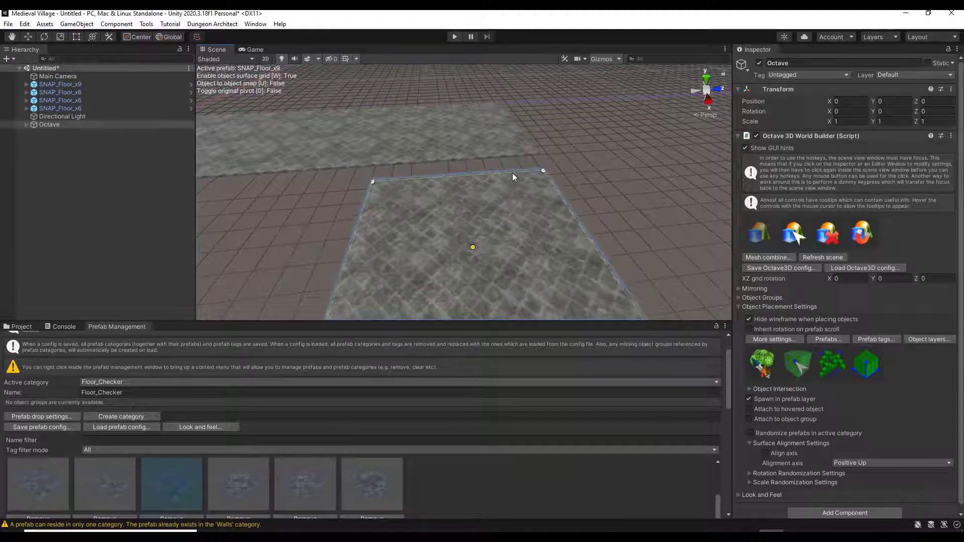
scroll(512, 173, "down", 2, "shift")
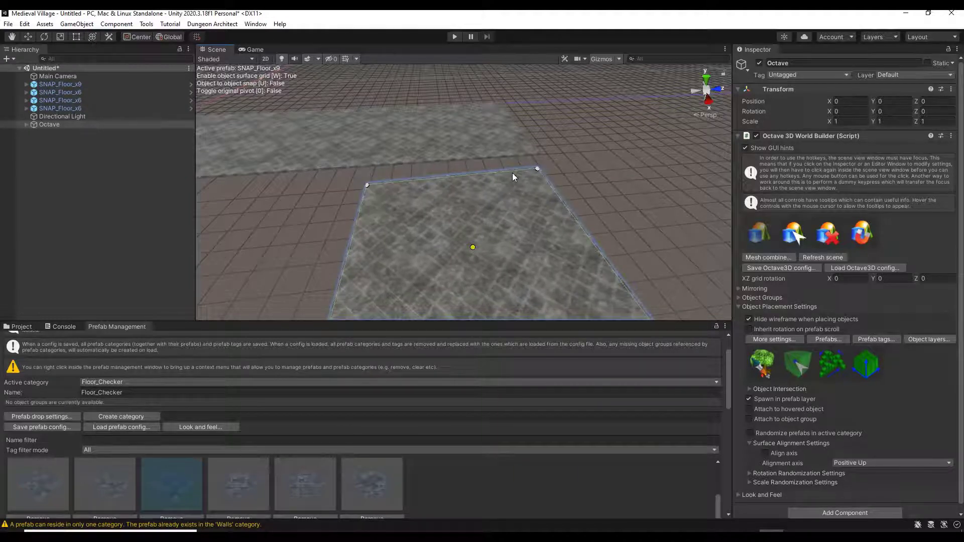
scroll(512, 173, "down", 1, "shift")
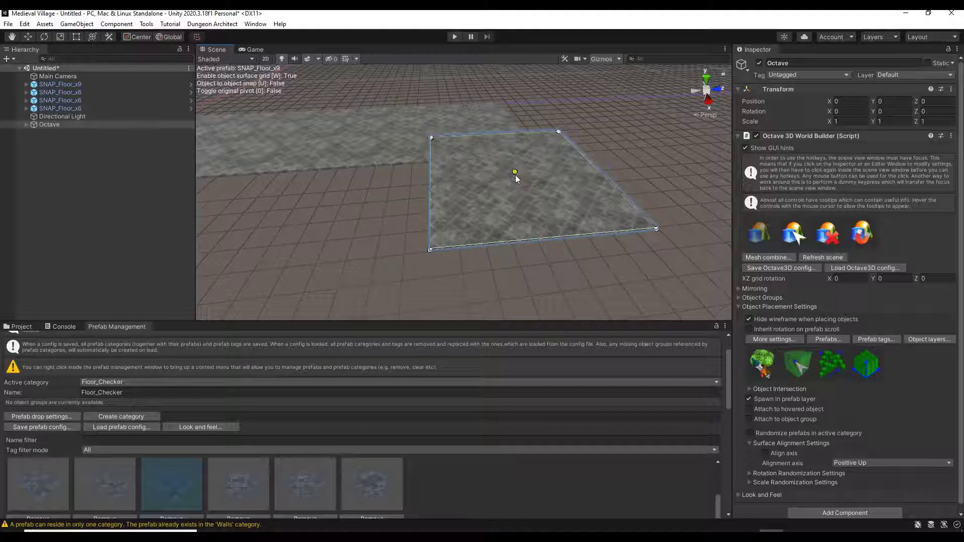
Try freely rotating the SNAP_Floor_x9 placement guide about the global X axis
key("shift+x")
key("x")
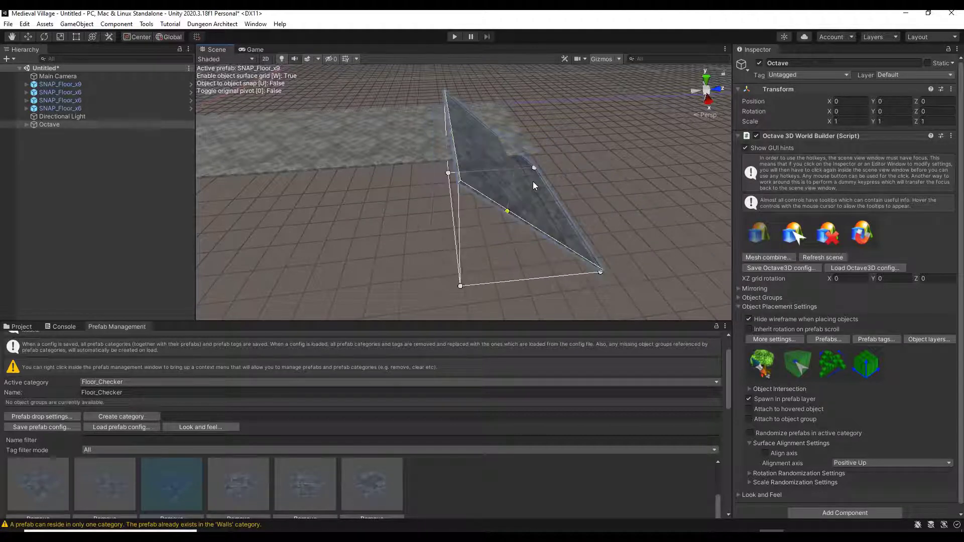
key("x")
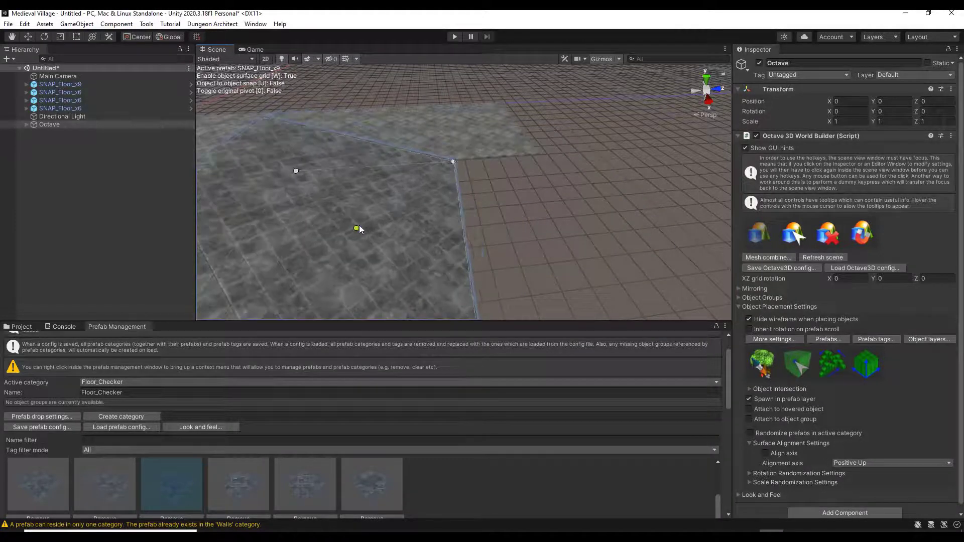
scroll(360, 228, "down", 3, "shift")
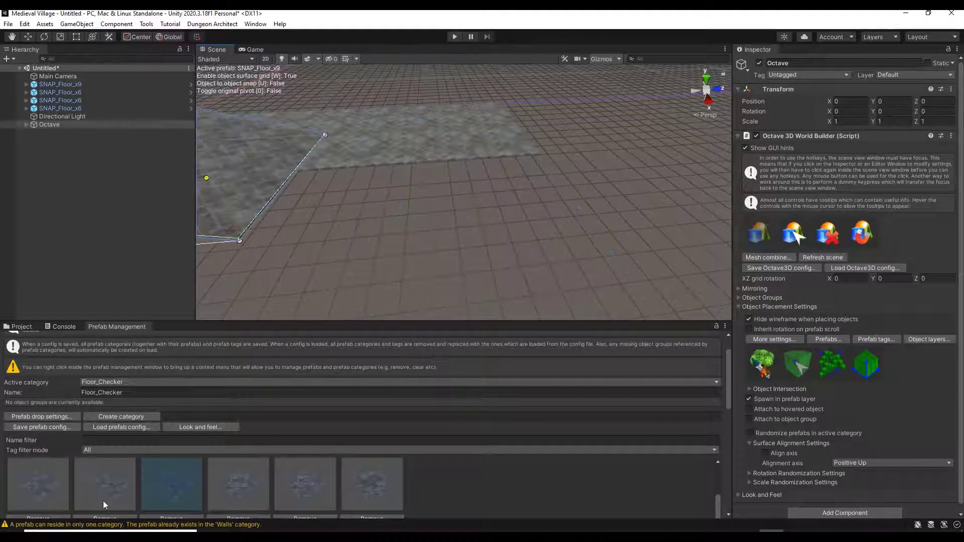
Read the object placement shortcuts in Octave3D Hotkeys.pdf and try Decor Paint placement mode over the floor tiles
left_click(258, 532)
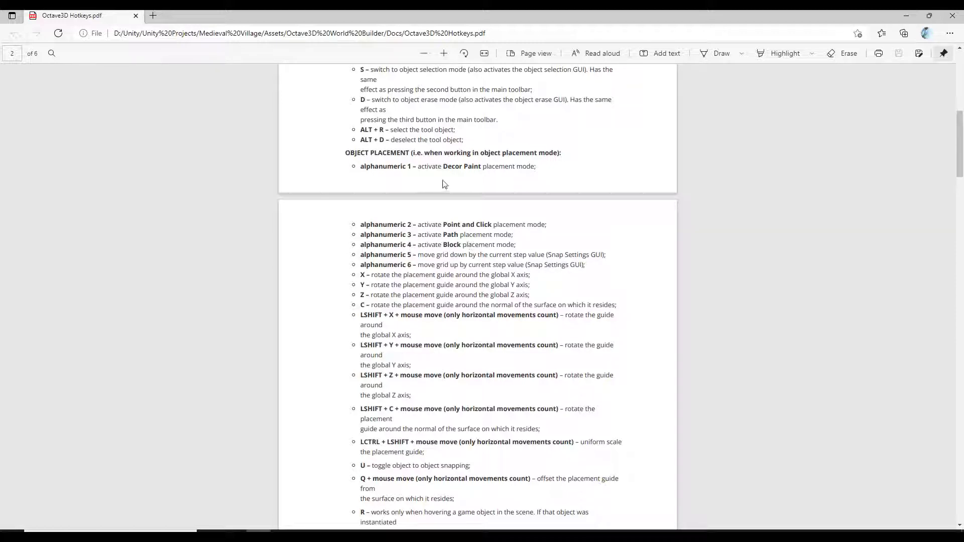
left_click(906, 17)
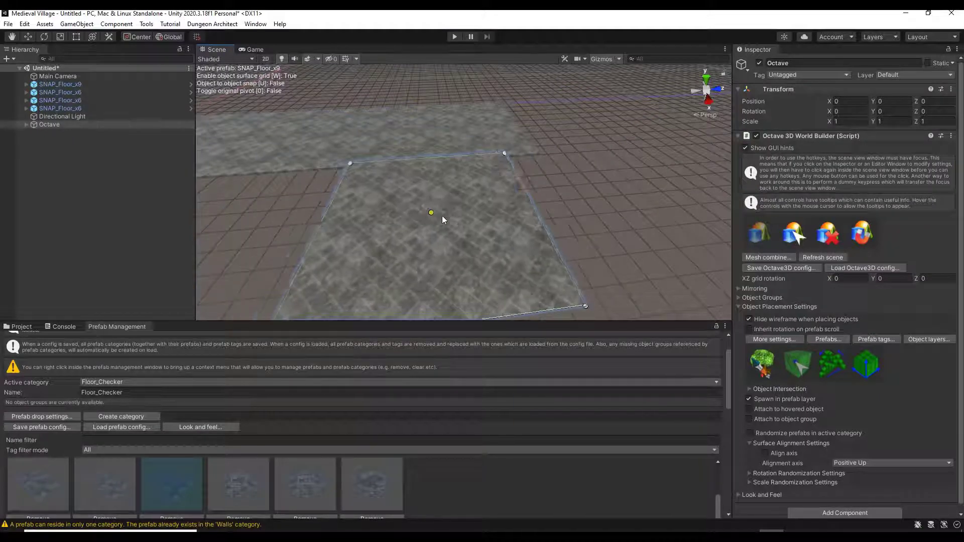
key("alt+1")
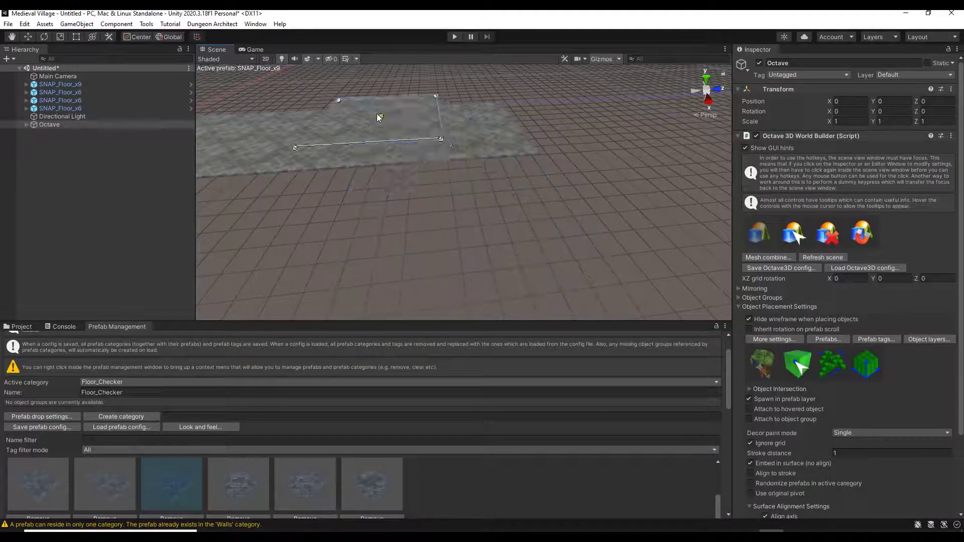
mouse_move(498, 142)
left_mouse_down("alt")
mouse_move(451, 129)
mouse_move(485, 146)
left_mouse_up("alt")
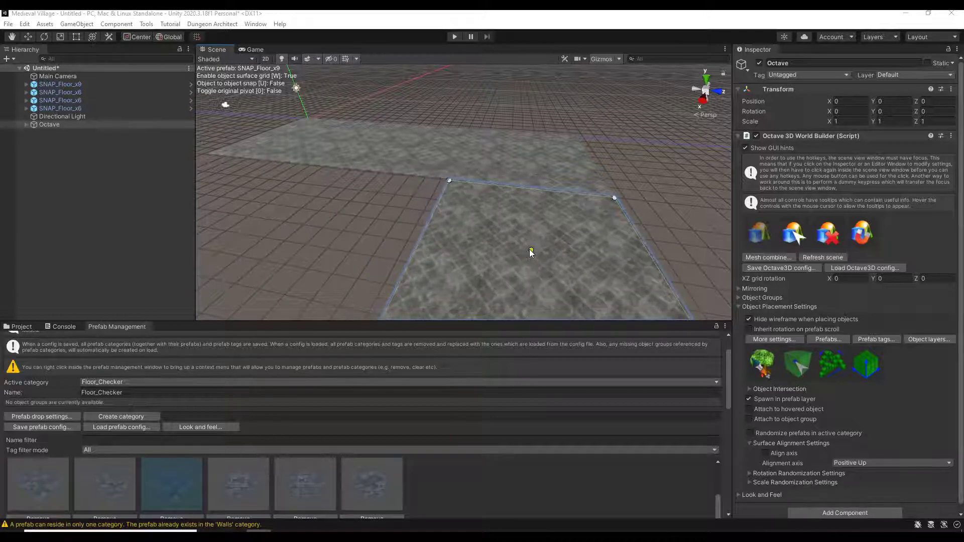
Place two adjacent SNAP_Floor_x9 tiles alongside the existing floor row in Point and Click placement mode
left_click(531, 252)
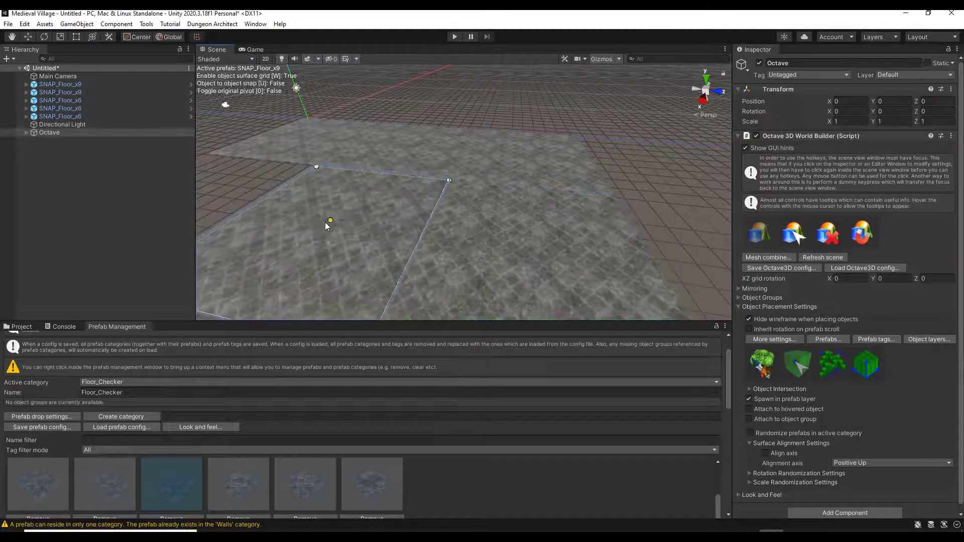
left_click(324, 222)
Lay a winding path of SNAP_Floor_x9 tiles around the existing floor using Path placement mode
key("p")
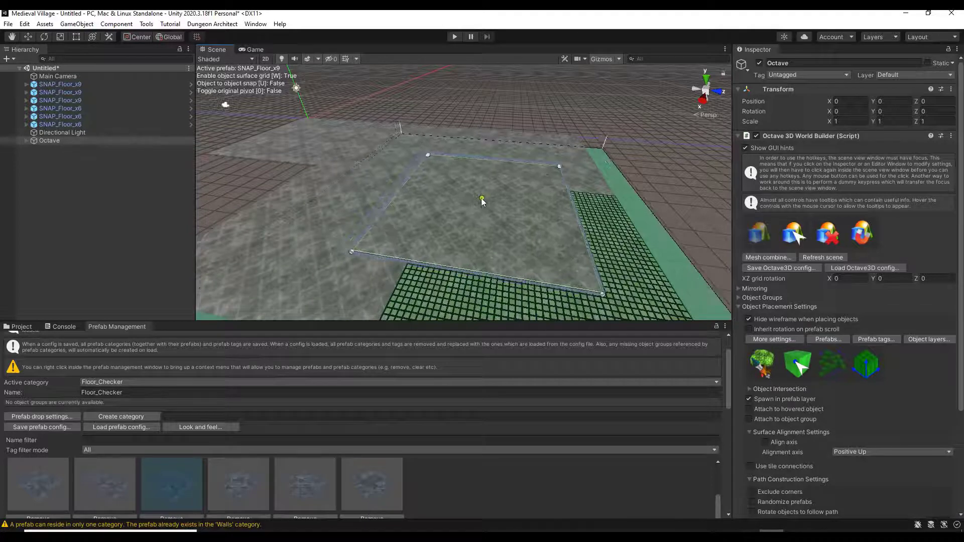
key("s")
right_click_drag(481, 198, 418, 208)
key("1")
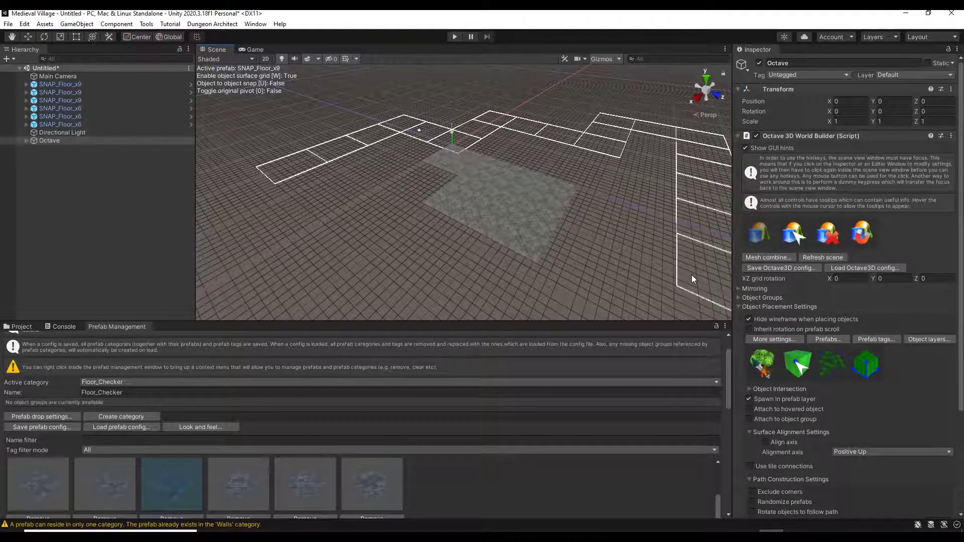
left_click(538, 211)
right_click_drag(442, 213, 530, 232)
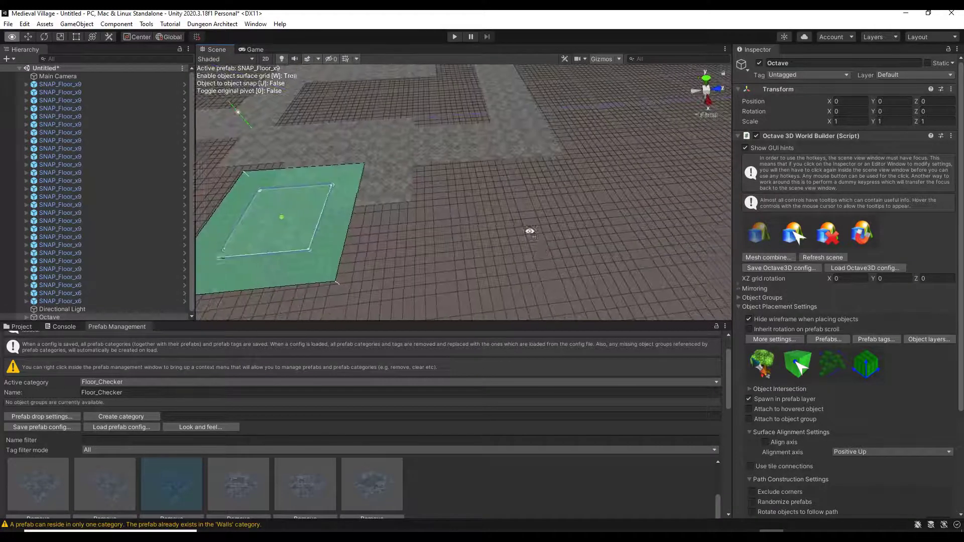
Fill a large rectangular area beside the path with SNAP_Floor_x9 tiles using Block placement mode
left_click_drag(529, 232, 361, 203, "alt")
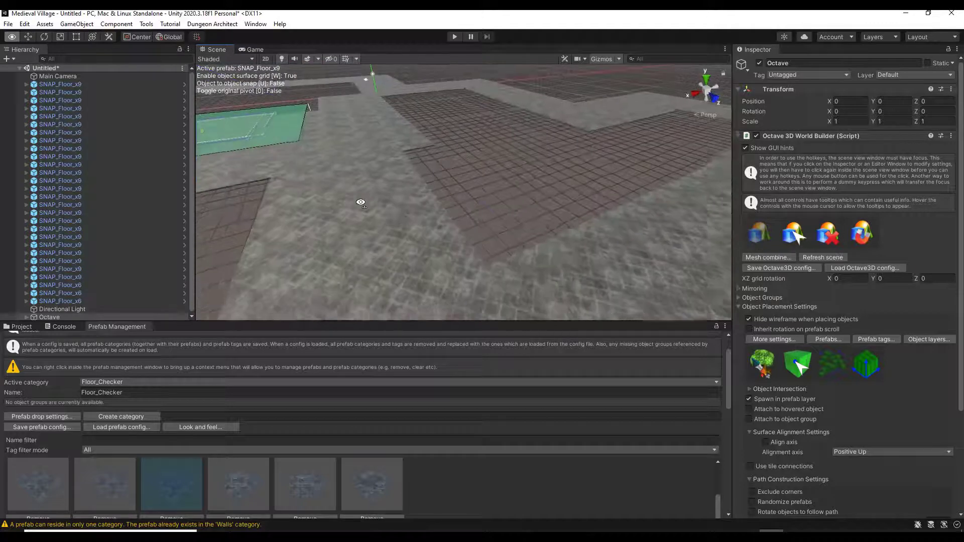
right_click_drag(361, 202, 383, 202)
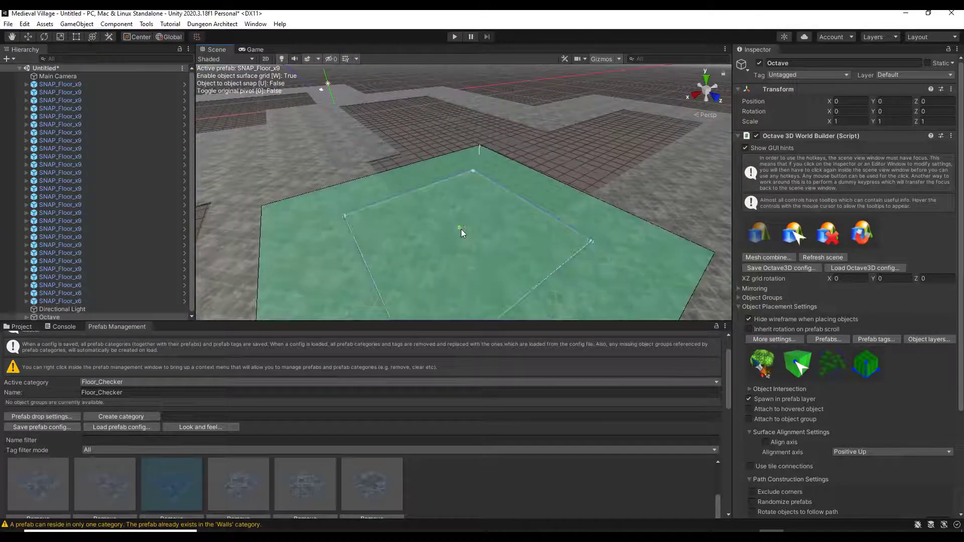
key("s")
right_click_drag(485, 185, 481, 190)
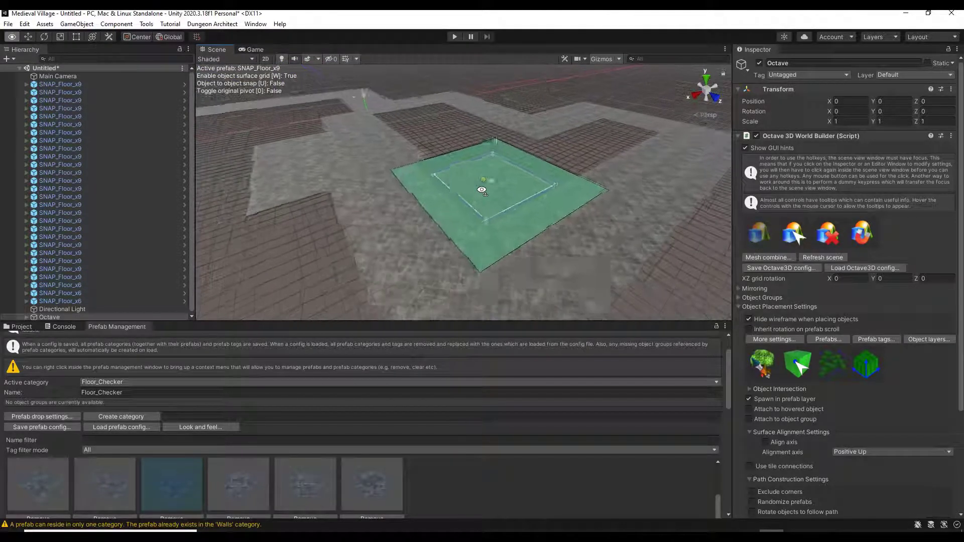
scroll(481, 190, "down", 5)
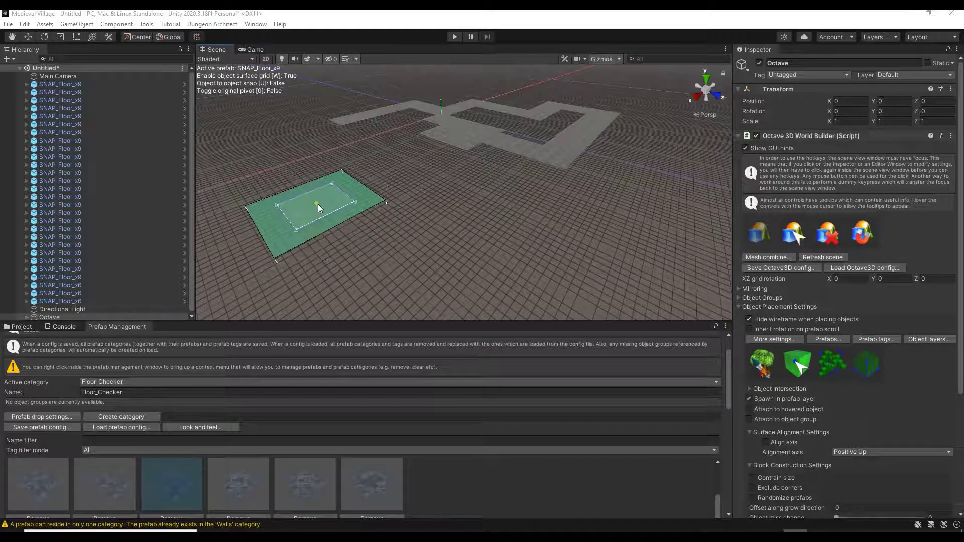
left_click_drag(318, 204, 514, 187)
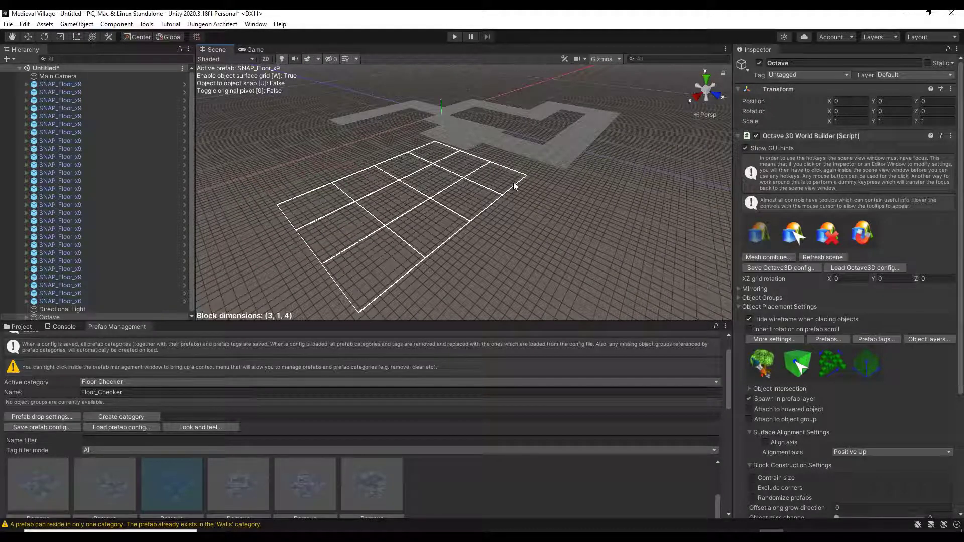
left_click_drag(583, 203, 601, 207)
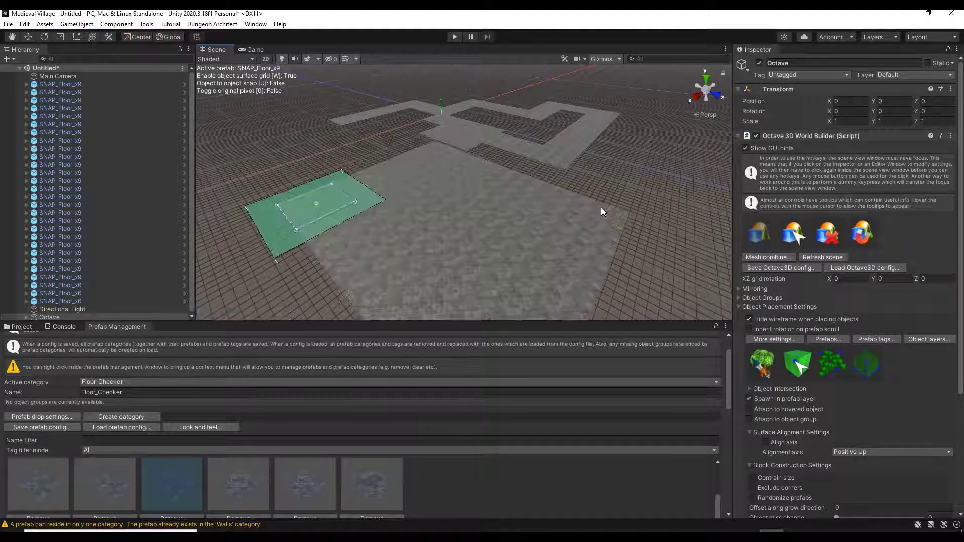
Add a second rectangular block of SNAP_Floor_x9 tiles on the empty grid away from the first block
right_click_drag(561, 228, 559, 186)
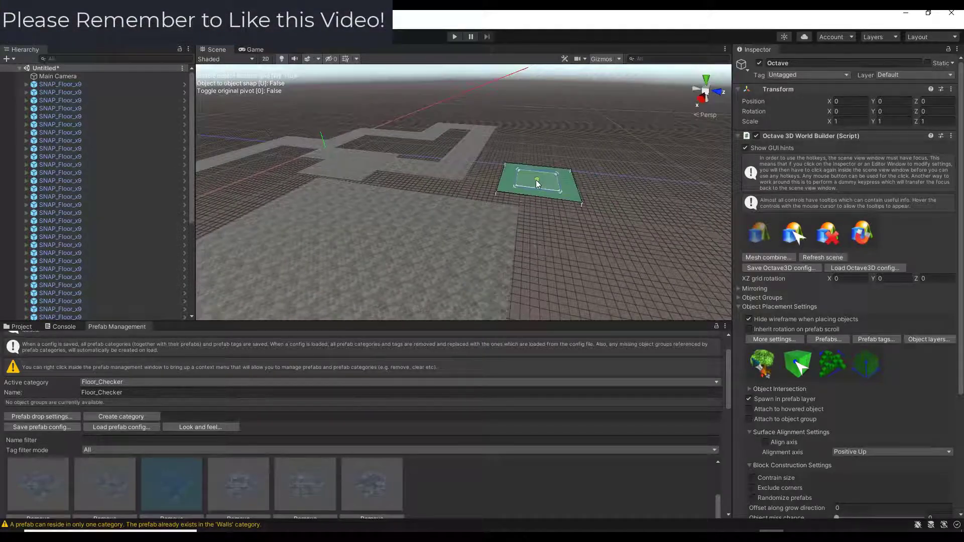
left_click(637, 148)
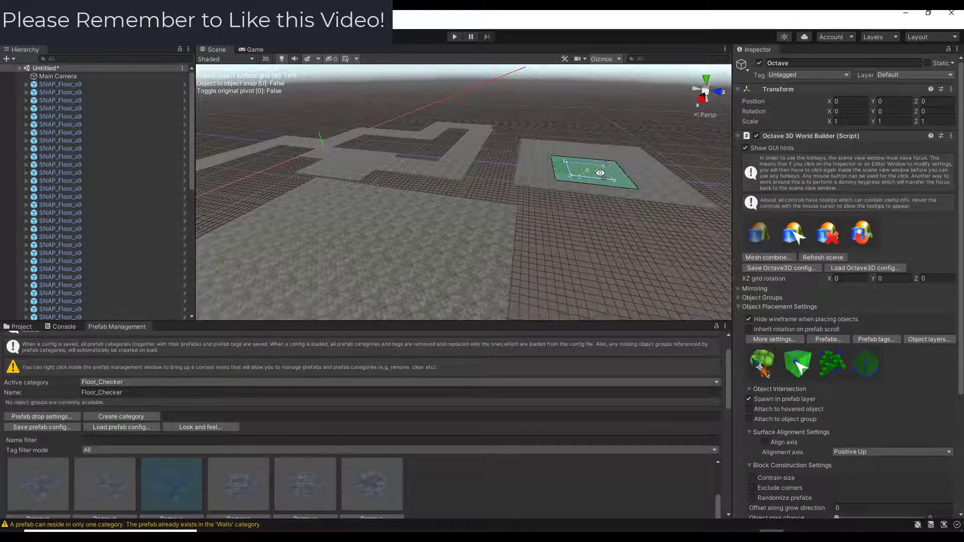
right_click_drag(597, 170, 624, 186)
Switch to object erase mode and return to object placement mode
key("3")
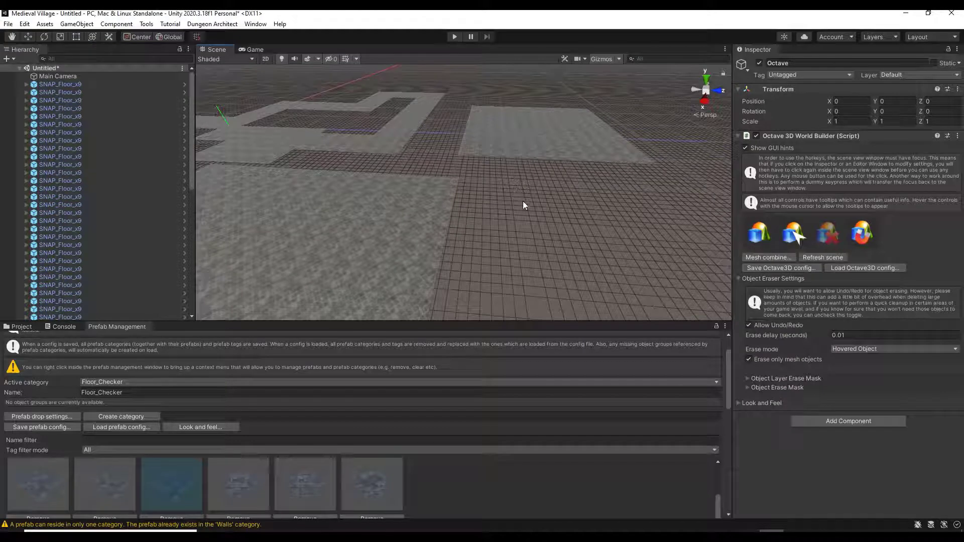
left_click(793, 242)
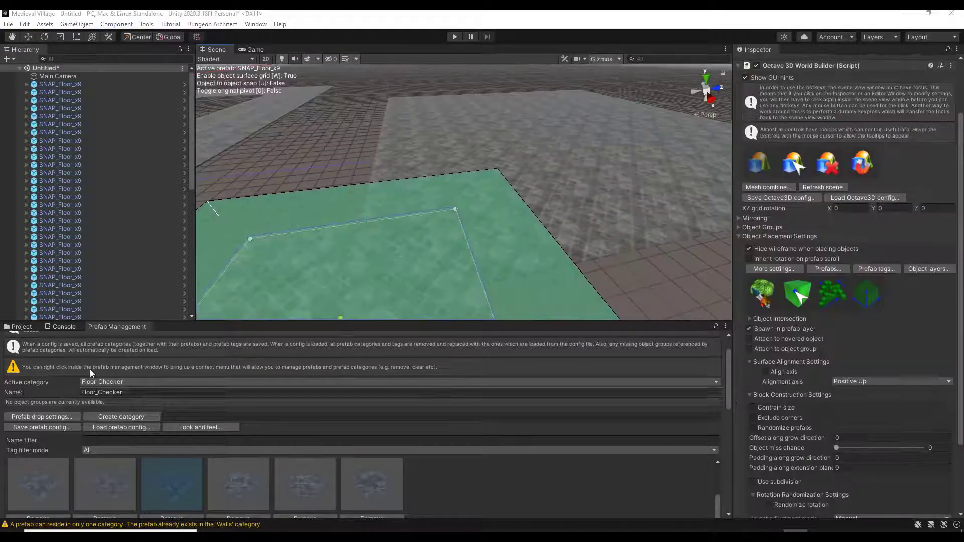
Switch to the Wall prefab category and place two SNAP_LOD_Wall_Gate_02 pieces along the floor block's far edge
left_click(121, 383)
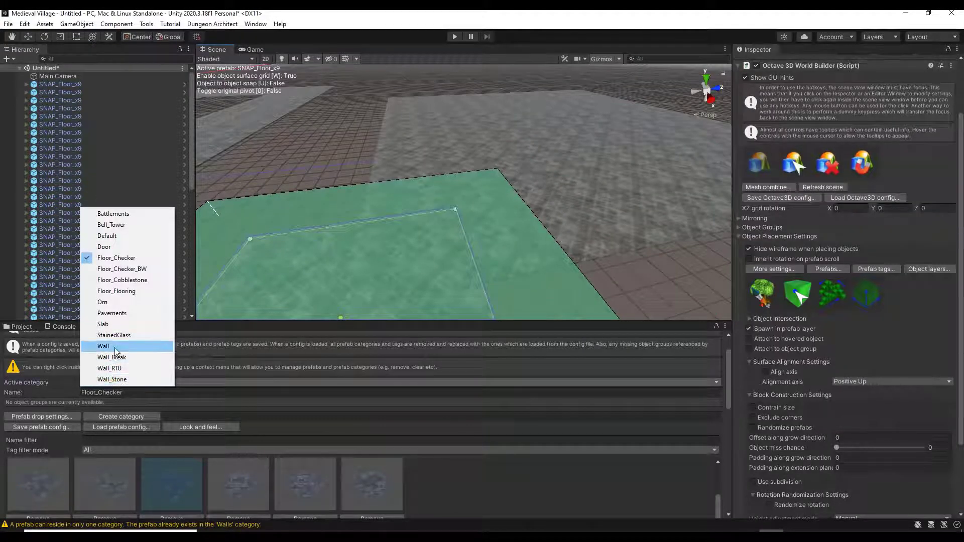
left_click(109, 346)
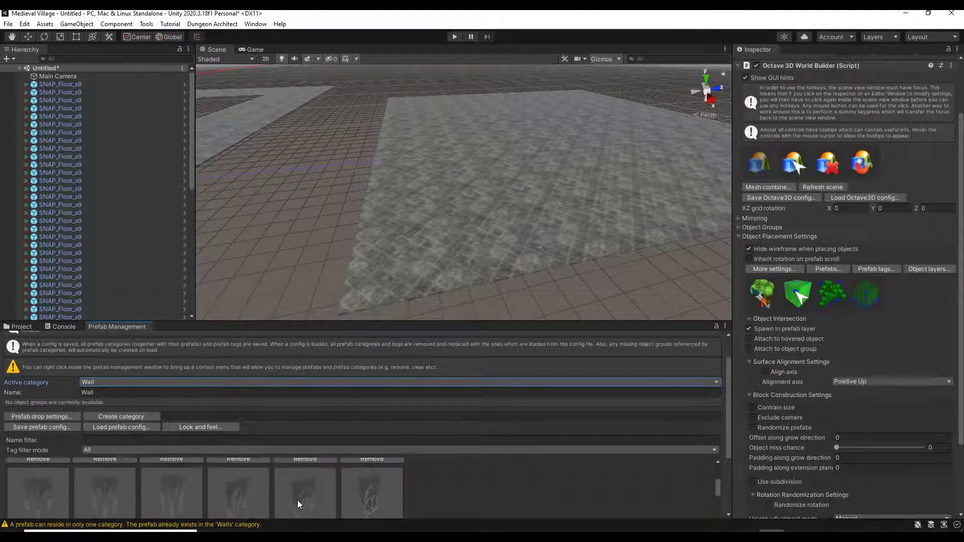
scroll(286, 492, "down", 2)
scroll(288, 487, "down", 1)
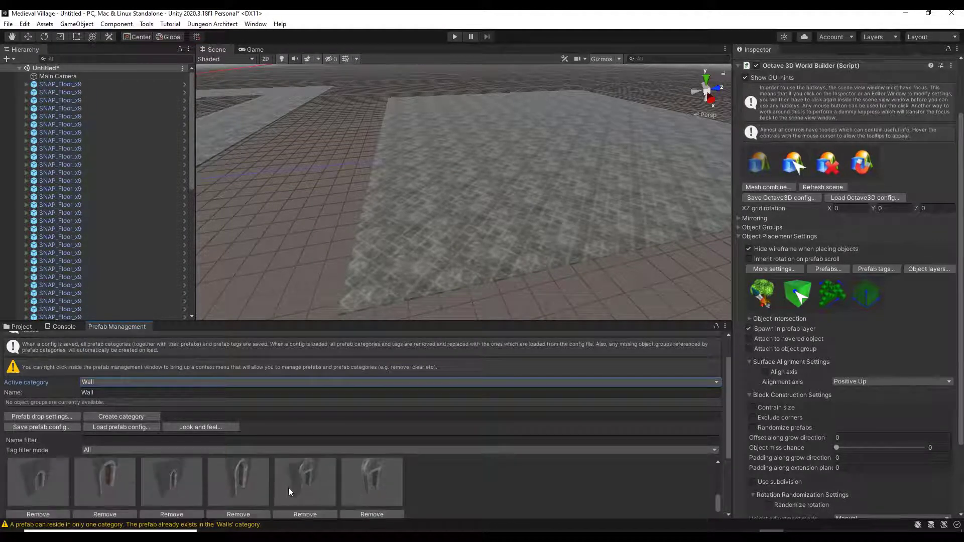
left_click(173, 474)
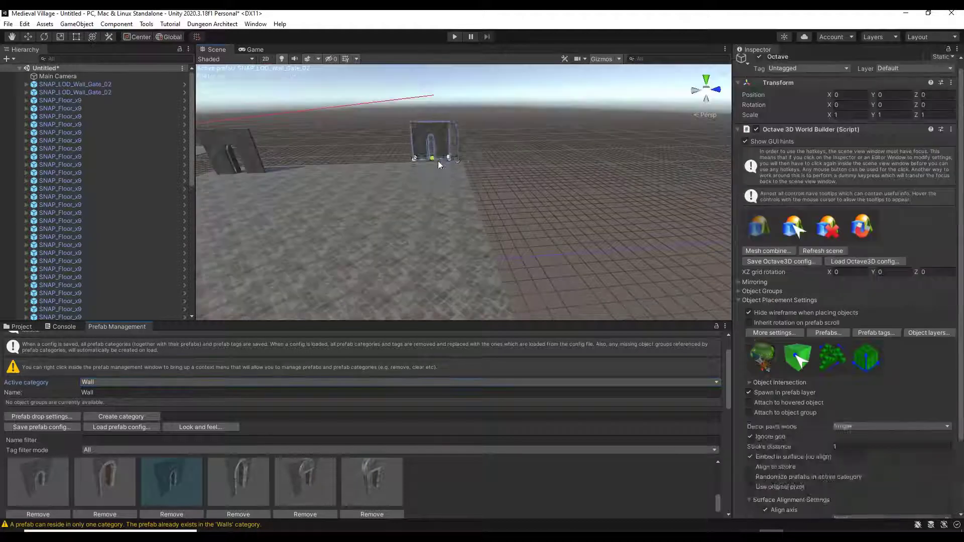
key("p")
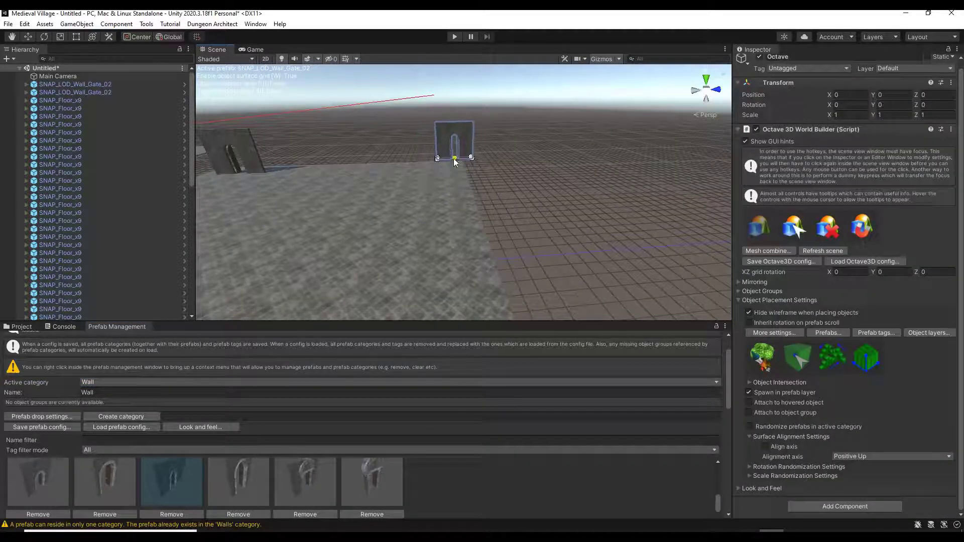
right_click_drag(393, 196, 430, 195)
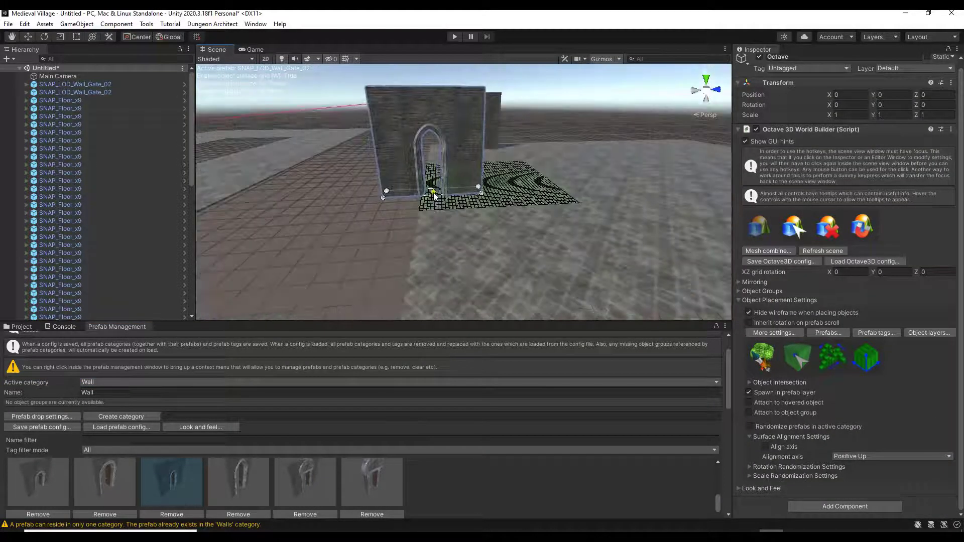
Rotate SNAP_LOD_Wall_Gate_02 around the Y axis to run along the adjoining floor edge and place it near the corner
middle_click(424, 192)
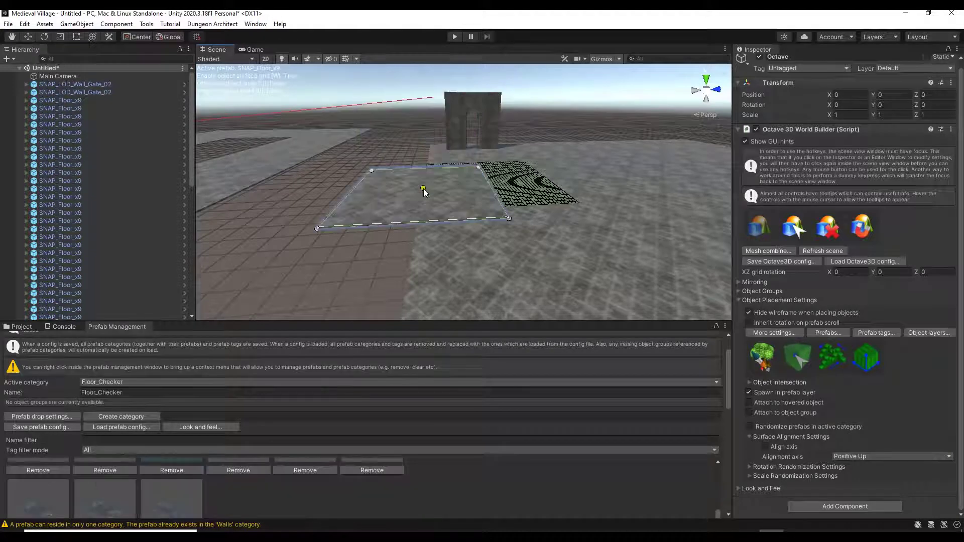
scroll(423, 191, "up", 1, "shift")
key("x")
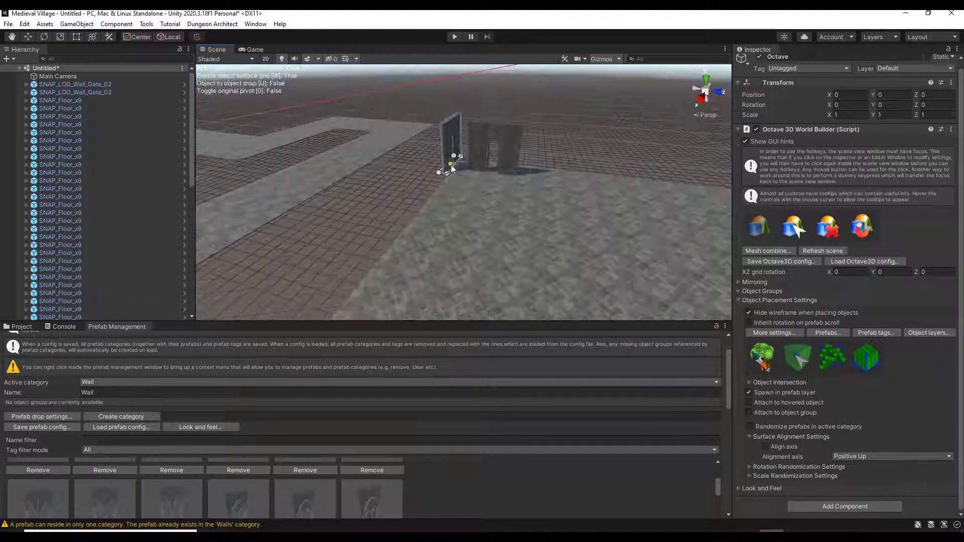
key("y")
key("y")
key("y")
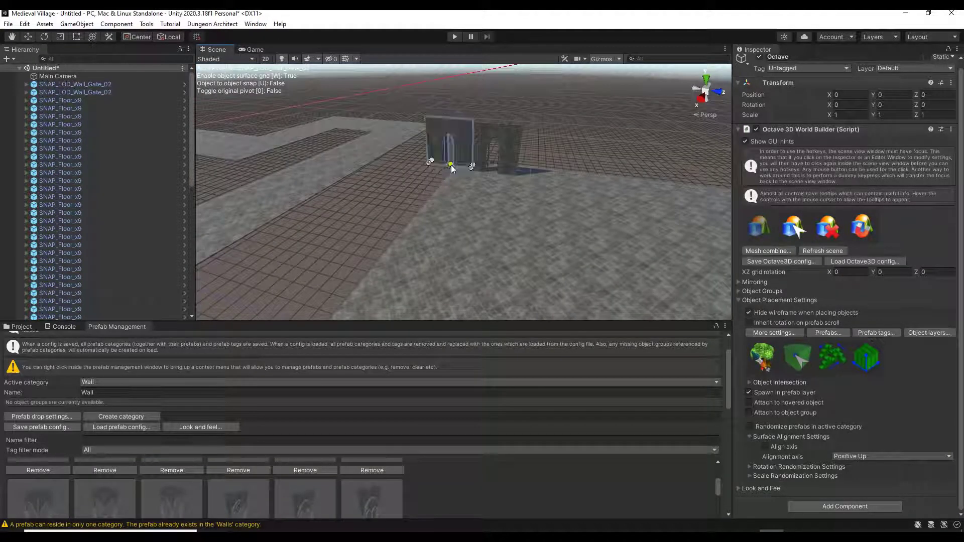
key("y")
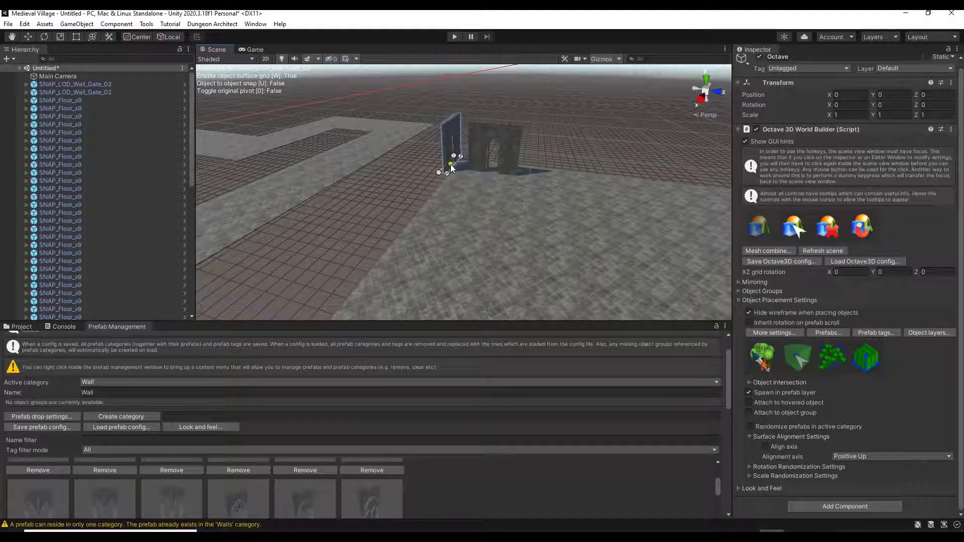
left_click(452, 171)
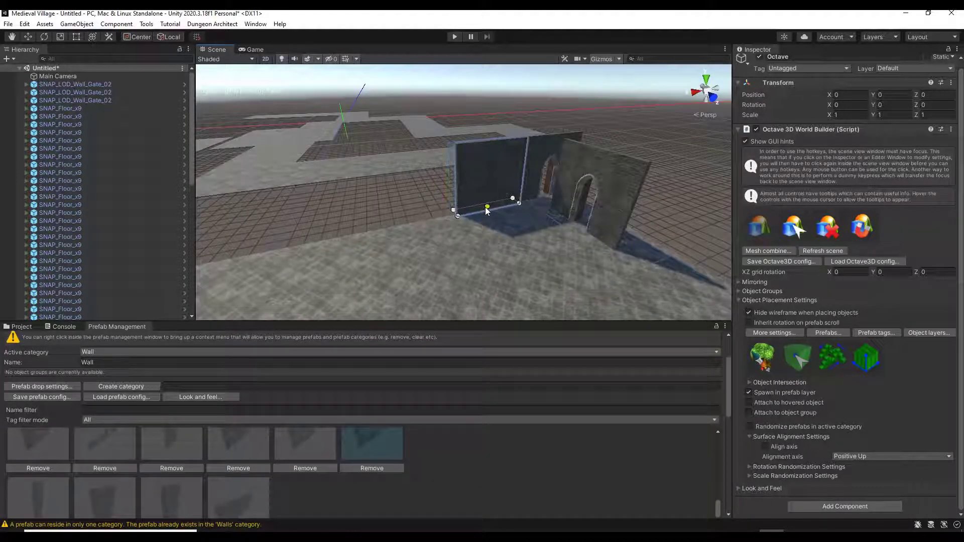
Continue the wall beside the rotated gate with three SNAP_Wall_x4_Deform_02 pieces placed end to end
left_click(486, 210)
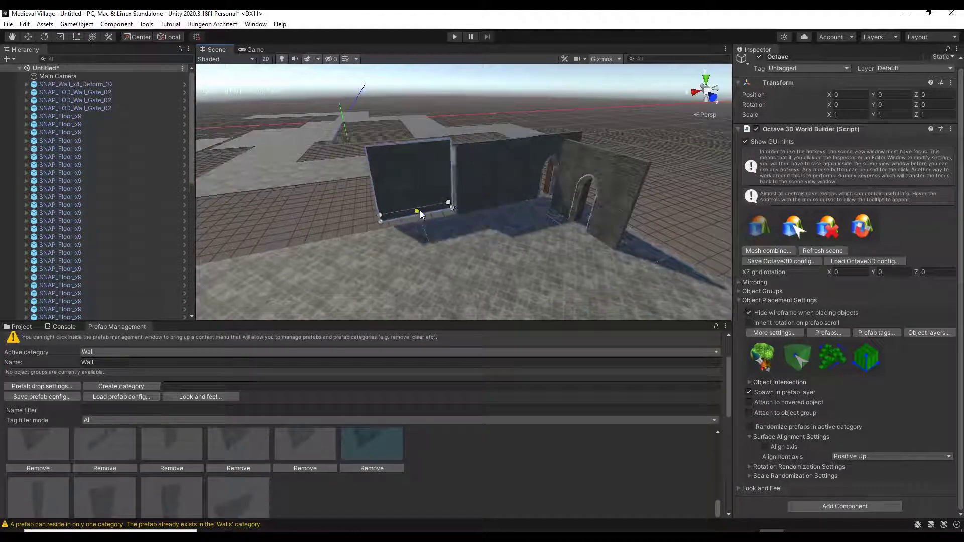
left_click(420, 225)
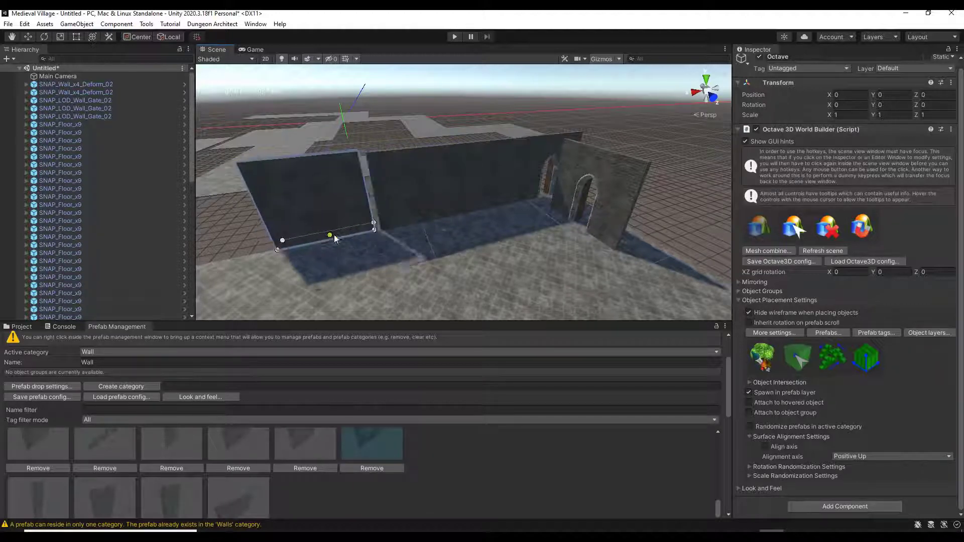
left_click(336, 236)
Lay a straight row of SNAP_Wall_x4_Deform_02 pieces along the floor's opposite edge using Path placement mode
key("s")
right_click_drag(401, 235, 646, 240)
left_click_drag(646, 240, 624, 215, "alt")
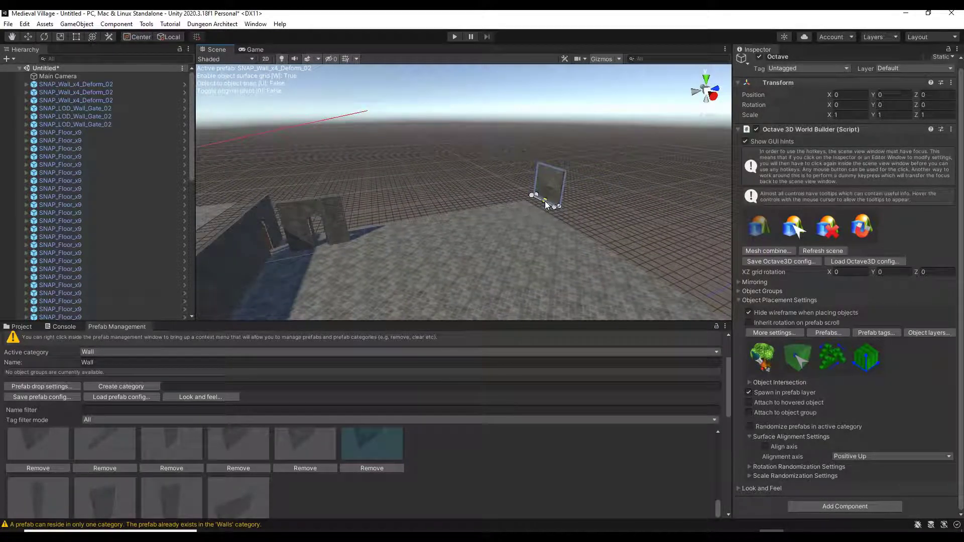
key("alt+3")
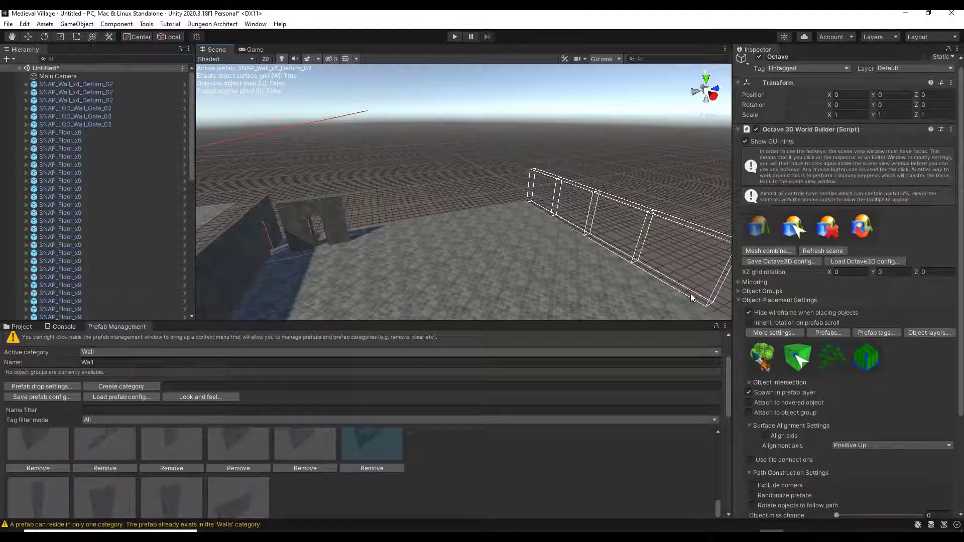
right_click_drag(691, 293, 773, 307)
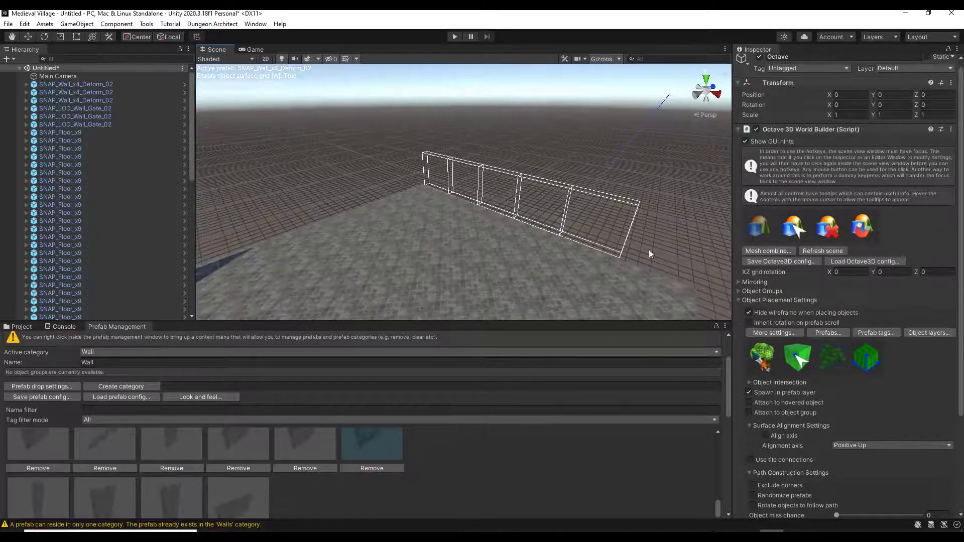
left_click(681, 271)
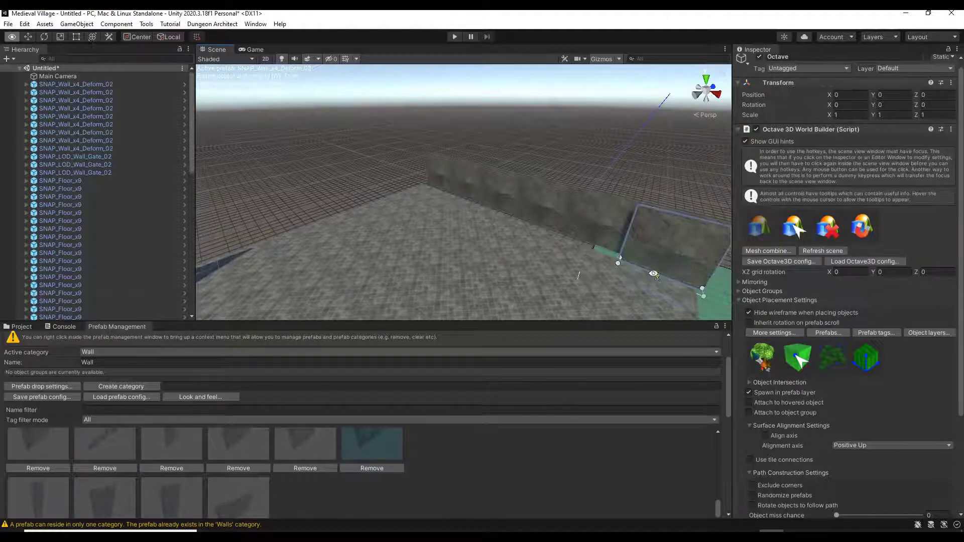
left_click_drag(673, 275, 570, 269, "alt")
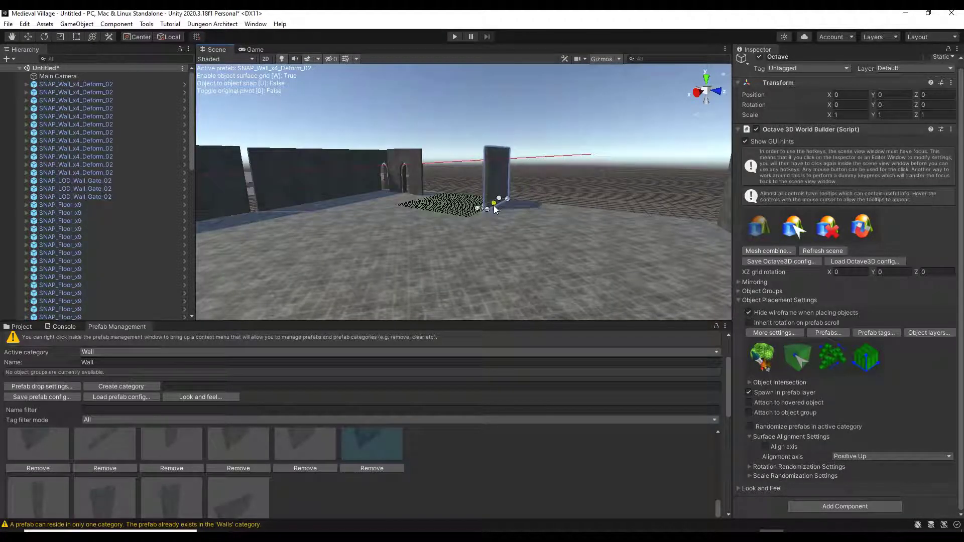
Switch the wall preview's pivot point to a bottom corner and bring the preview over the empty grid beside the floor
key("y")
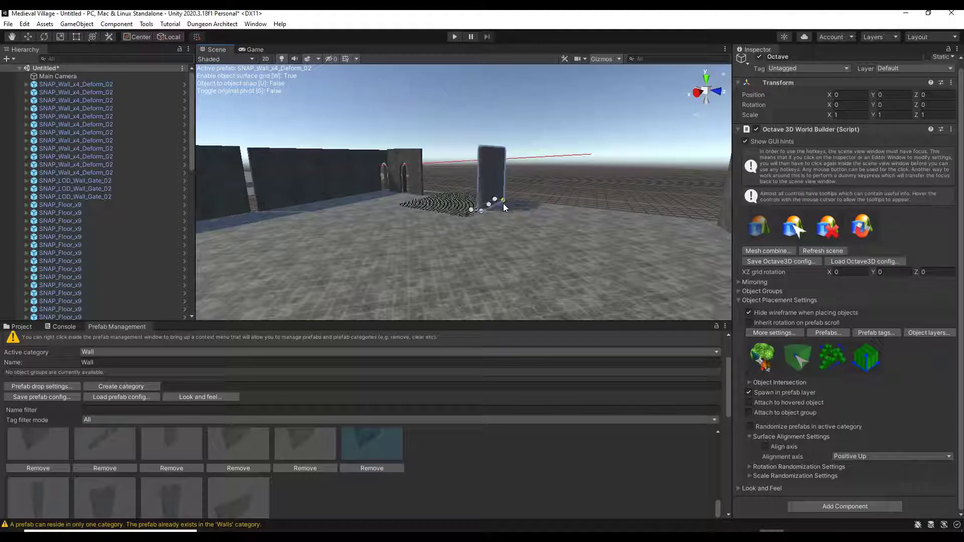
key("w")
right_click_drag(501, 202, 421, 242)
key("e")
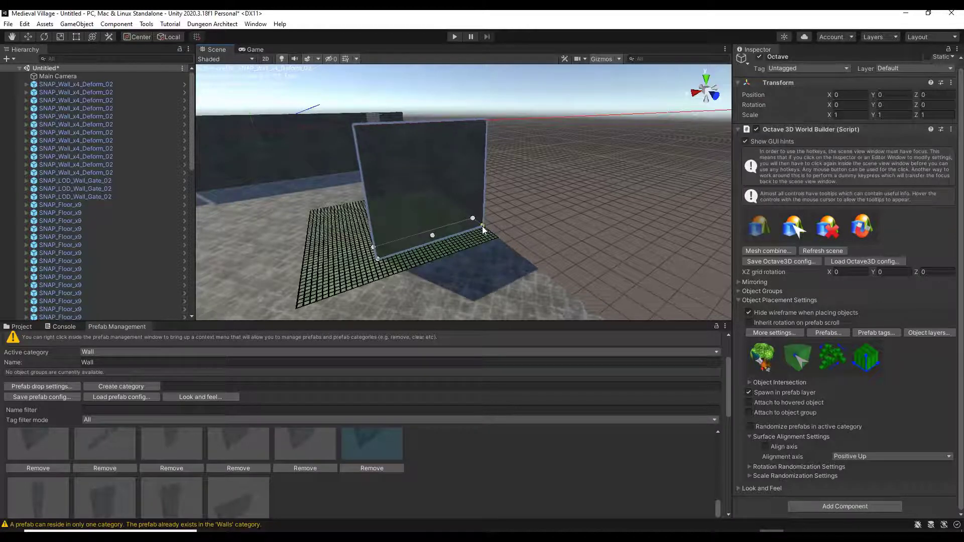
left_click_drag(480, 232, 547, 225, "alt")
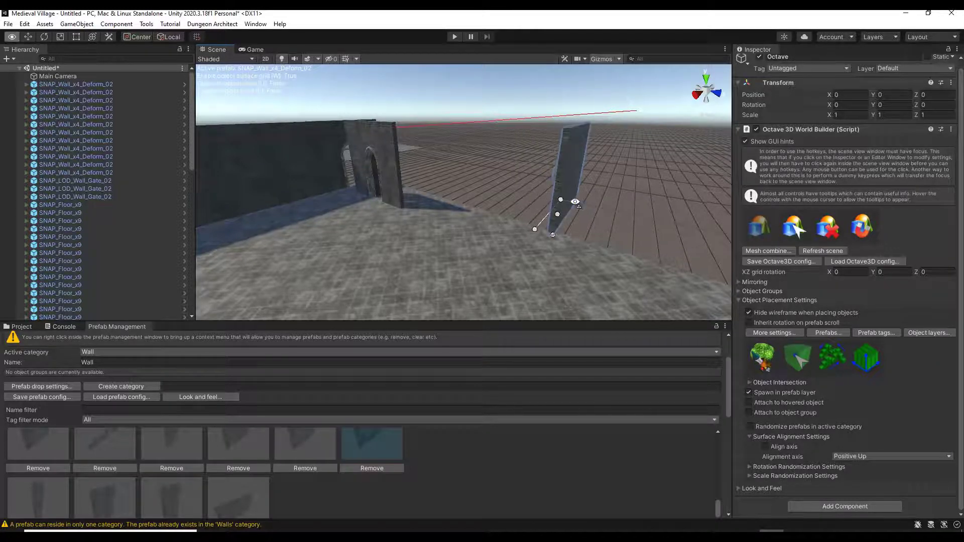
left_click_drag(564, 202, 476, 219, "alt")
right_click_drag(475, 219, 520, 199)
key("w")
mouse_move(520, 199)
left_mouse_down("alt")
mouse_move(512, 191)
mouse_move(522, 196)
left_mouse_up("alt")
key("1")
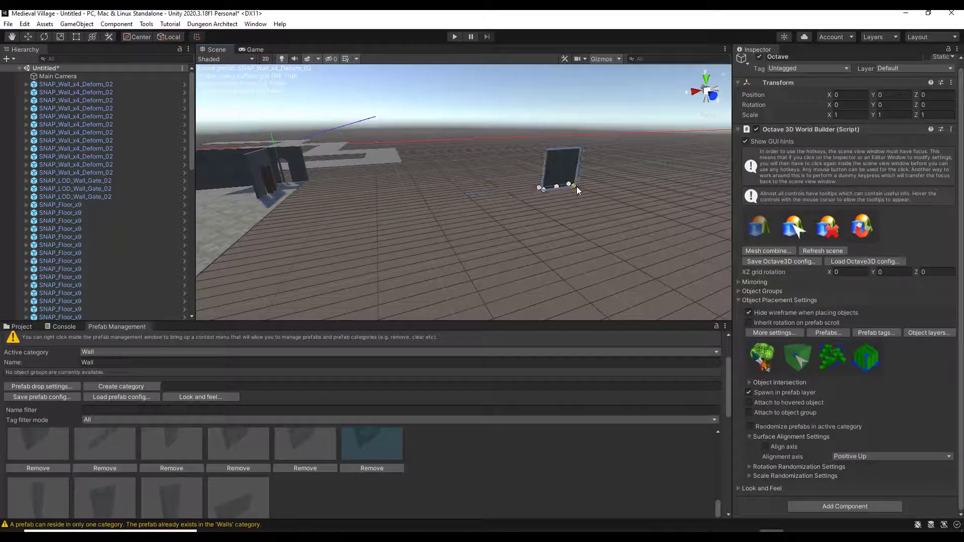
Place six SNAP_Wall_x4_Deform_02 pieces end to end on the empty grid, forming a straight wall toward the floor
left_click_drag(577, 185, 572, 187, "alt")
left_click(580, 188)
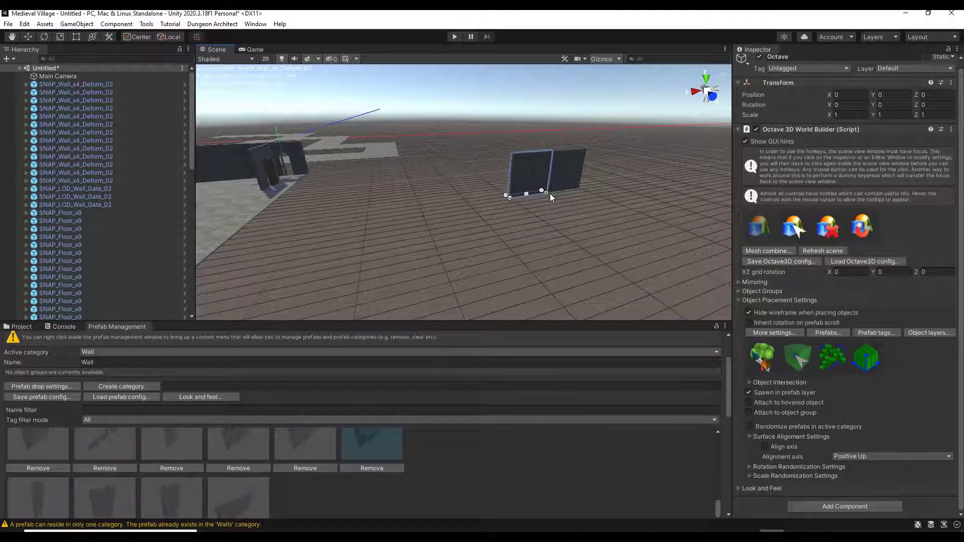
left_click(513, 198)
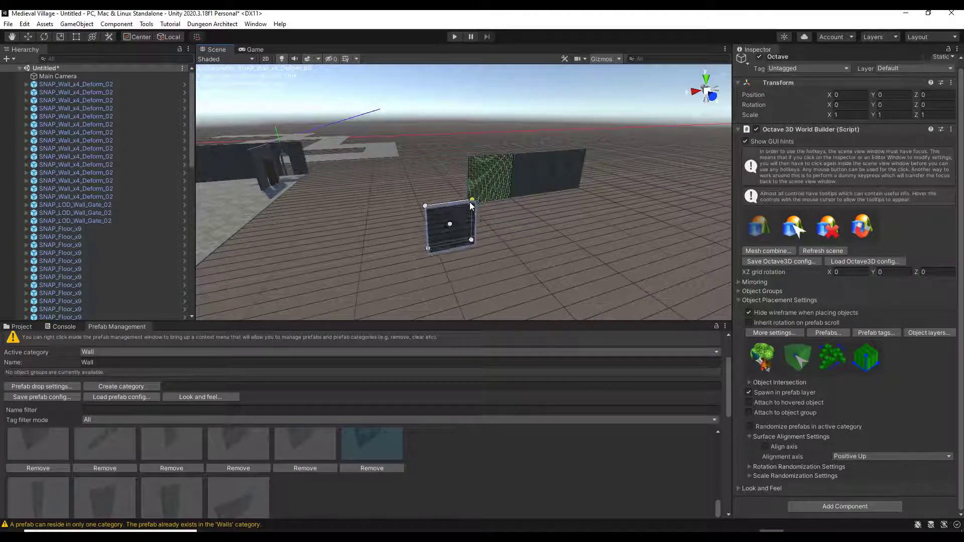
left_click(414, 217)
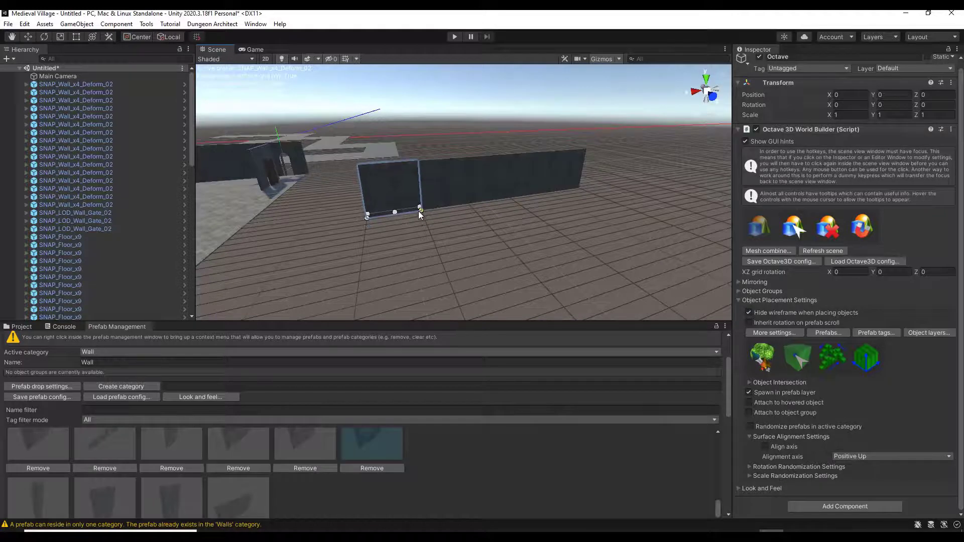
left_click_drag(420, 210, 414, 220, "alt")
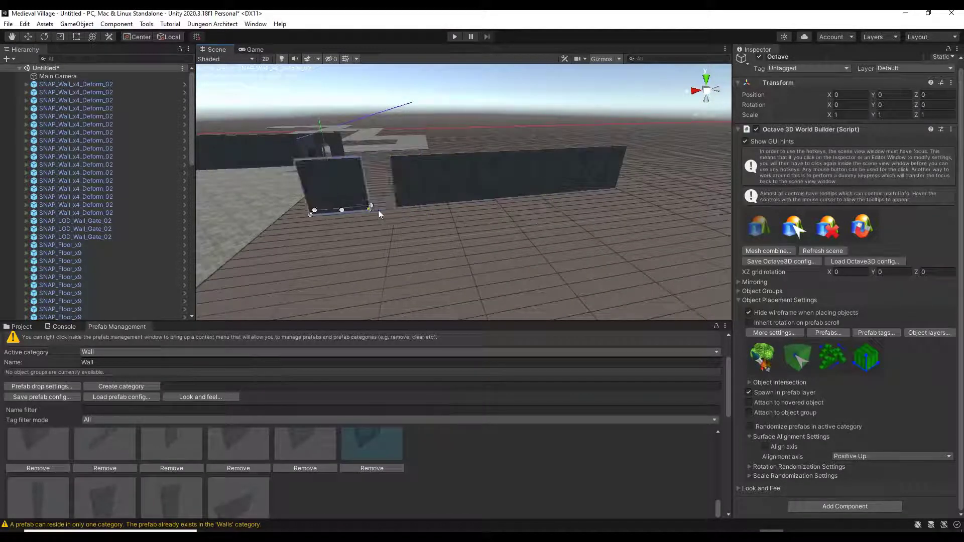
left_click(397, 207)
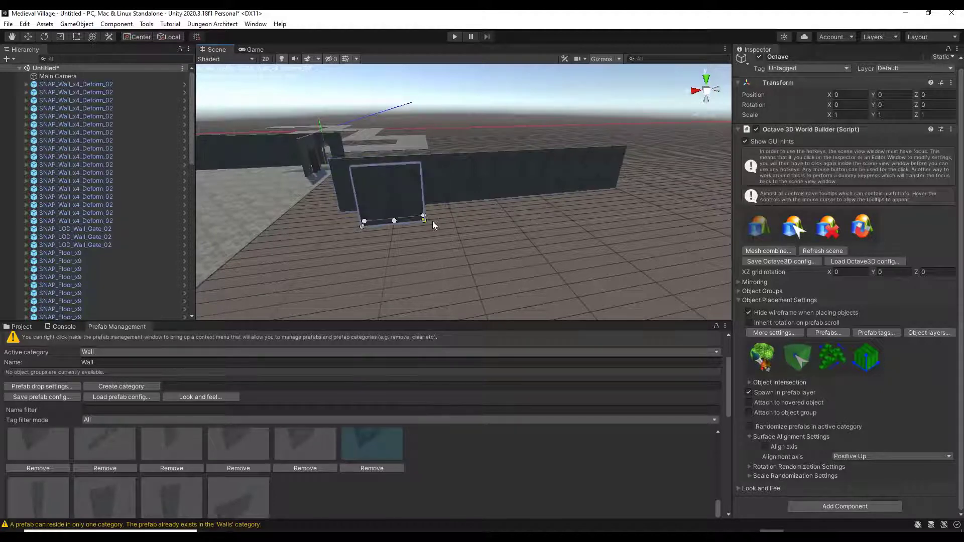
right_click_drag(433, 221, 374, 220)
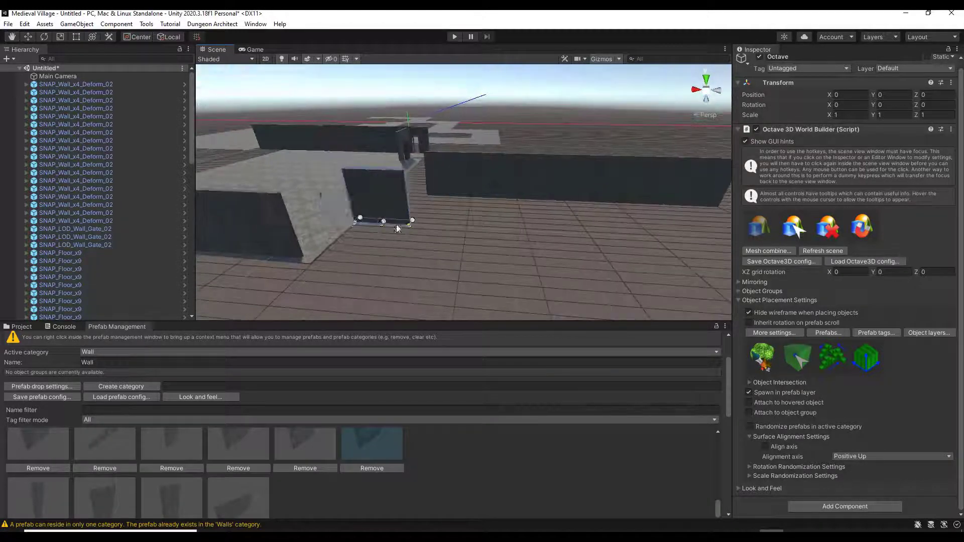
left_click_drag(396, 224, 572, 207, "alt")
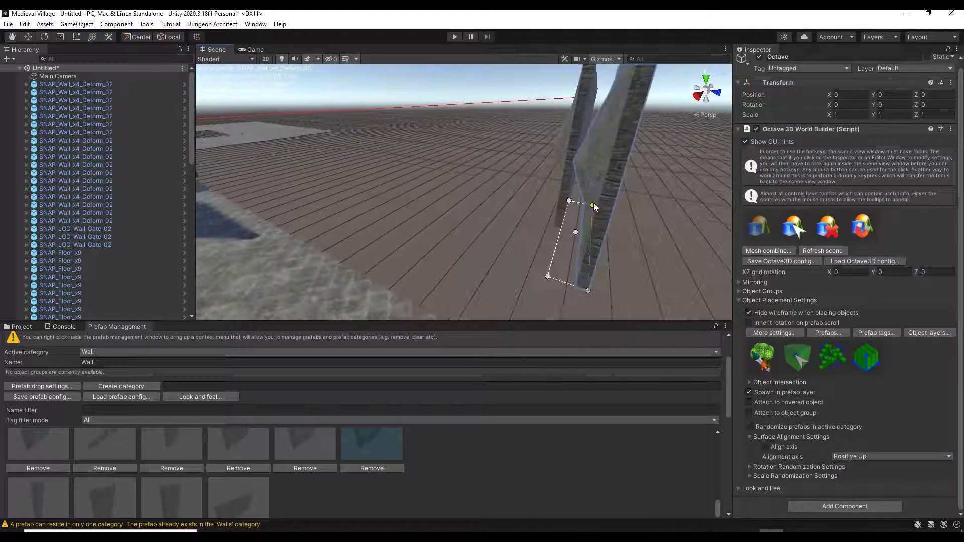